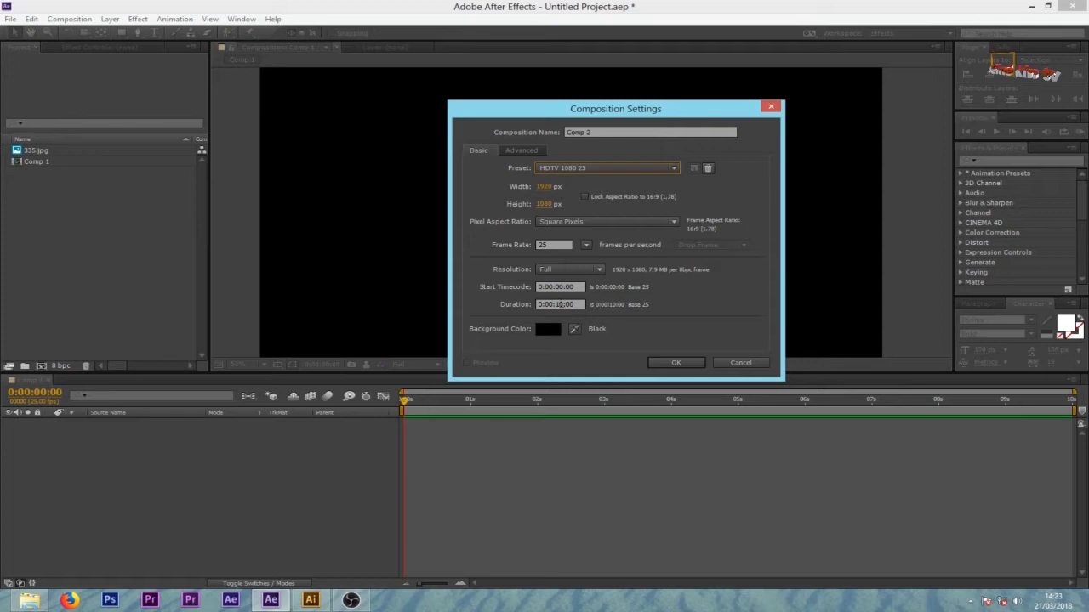
# Create the 10-second HDTV 1080 25 composition and bring the imported image 335.jpg into it.
pyautogui.click(680, 364)
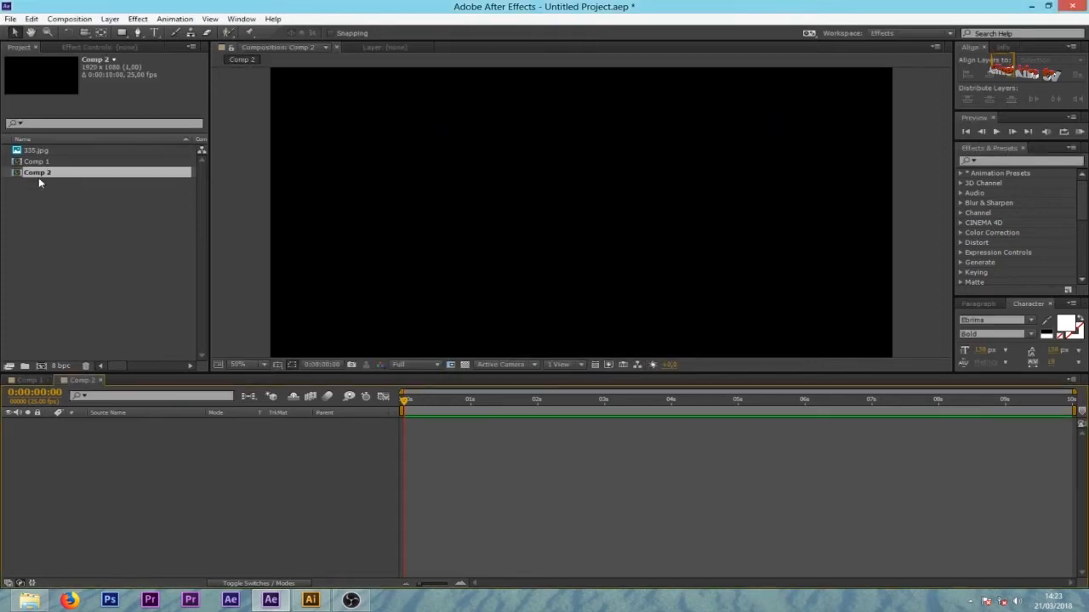
pyautogui.doubleClick(100, 243)
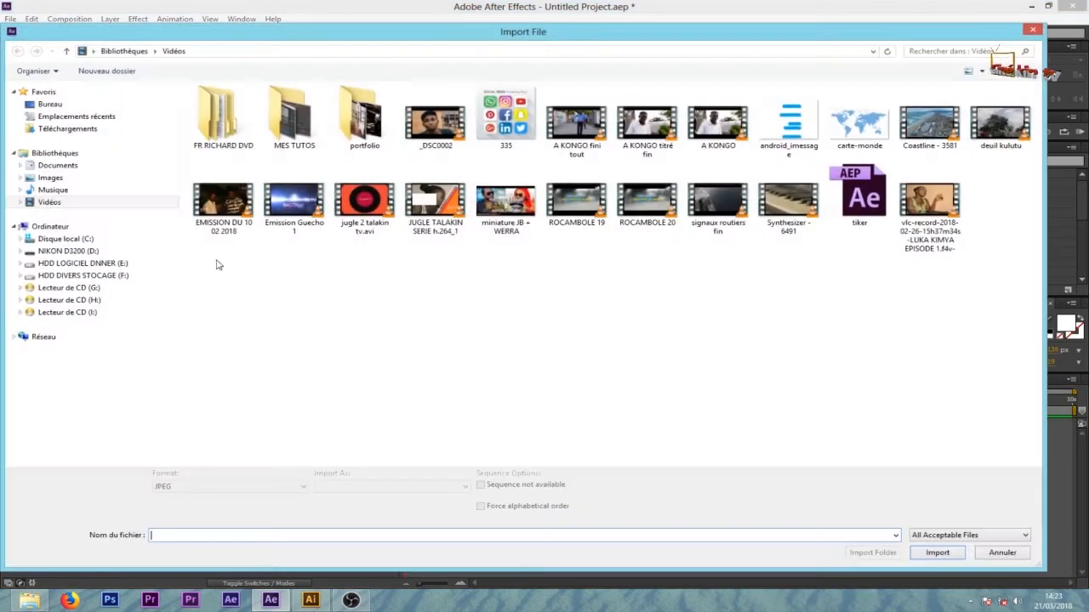
pyautogui.doubleClick(506, 119)
pyautogui.moveTo(141, 161); pyautogui.dragTo(621, 274)
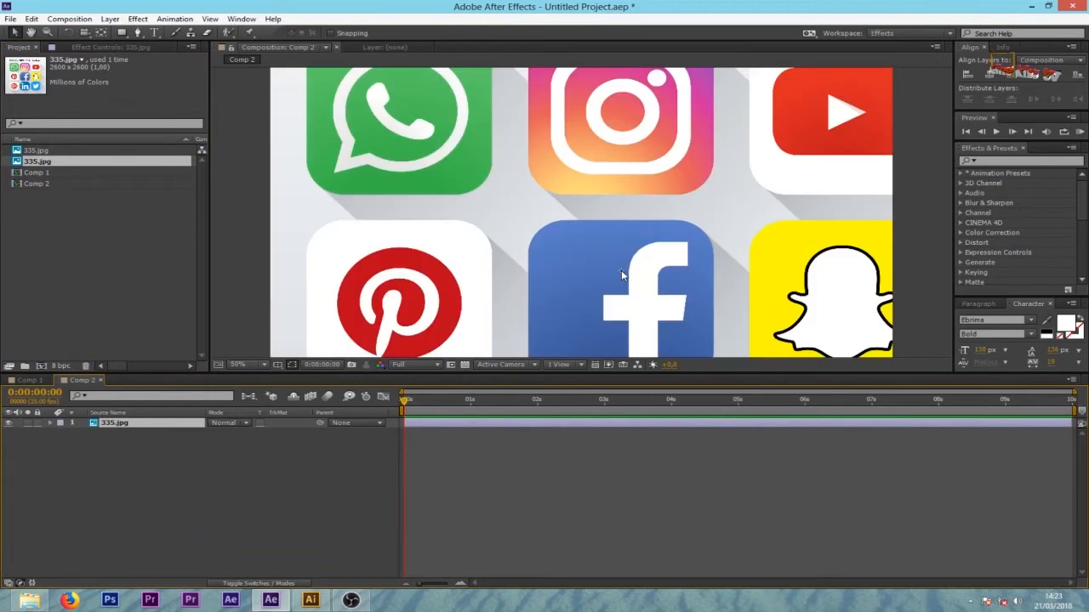
# Move the 335.jpg image so the whole Facebook icon sits near the centre of the composition.
pyautogui.moveTo(608, 171); pyautogui.dragTo(585, 341)
pyautogui.moveTo(720, 197); pyautogui.dragTo(691, 119)
pyautogui.moveTo(680, 238); pyautogui.dragTo(656, 170)
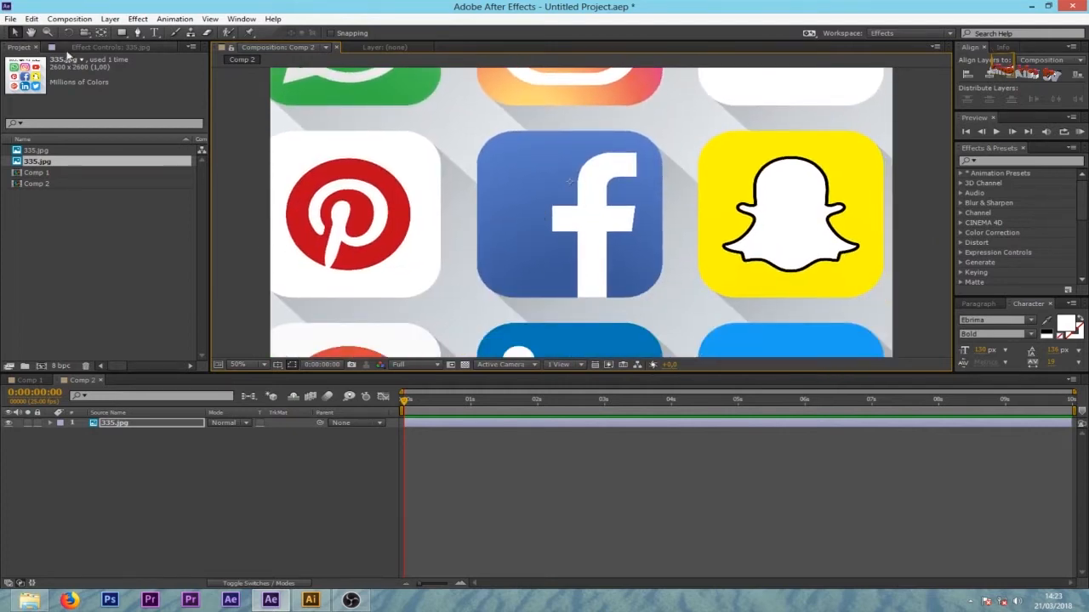
# Draw a rectangular mask on the 335.jpg layer just inside the edges of the Facebook icon.
pyautogui.click(121, 33)
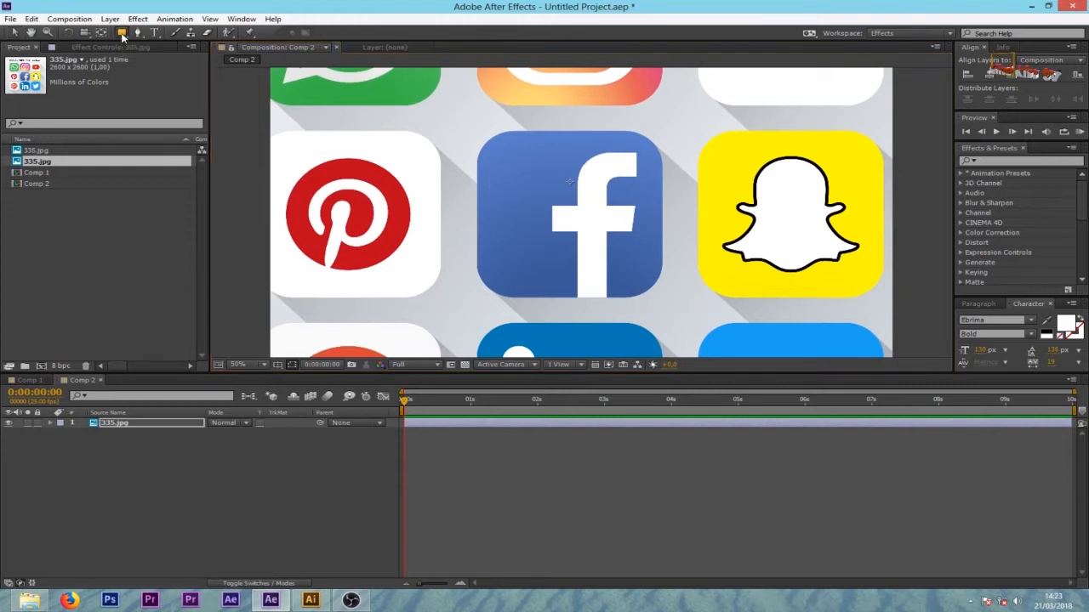
pyautogui.click(490, 140)
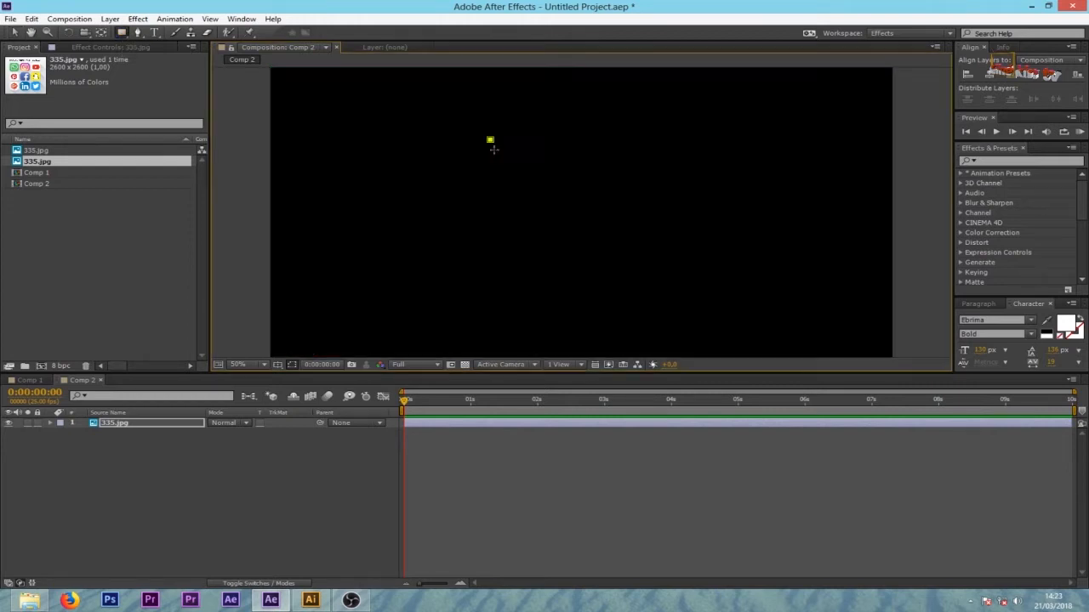
pyautogui.moveTo(607, 269); pyautogui.dragTo(651, 287)
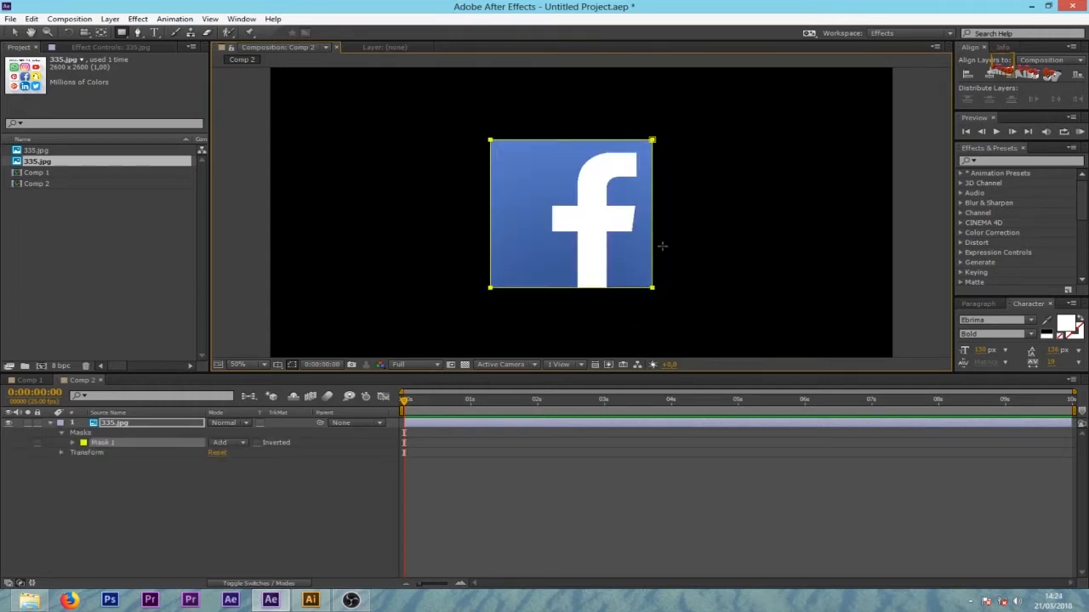
# Pull the mask's top and bottom edges slightly inward so only the Facebook icon remains.
pyautogui.click(15, 32)
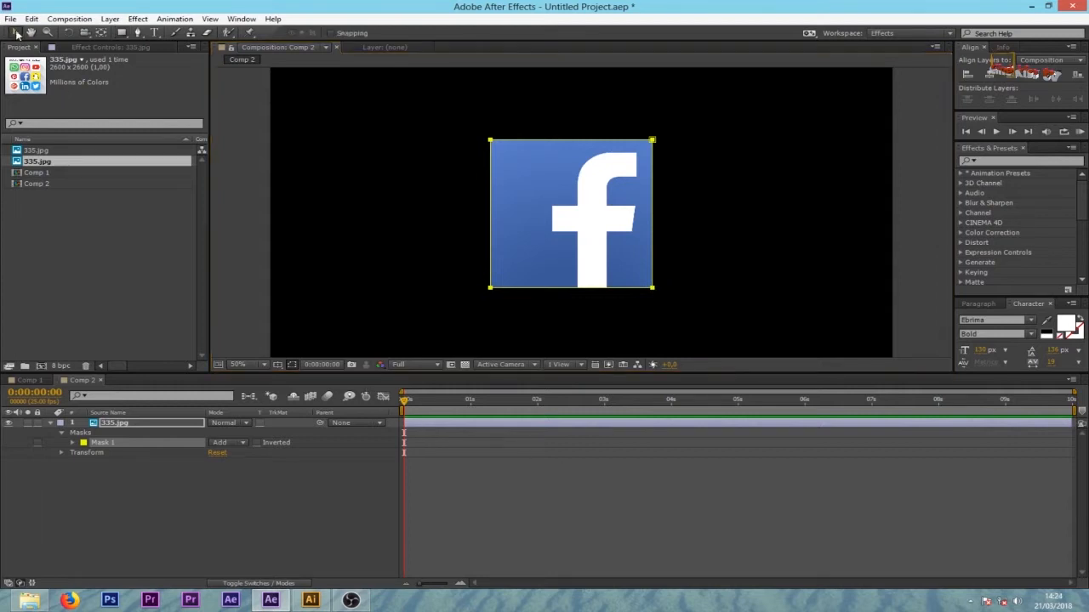
pyautogui.click(625, 481)
pyautogui.click(604, 268)
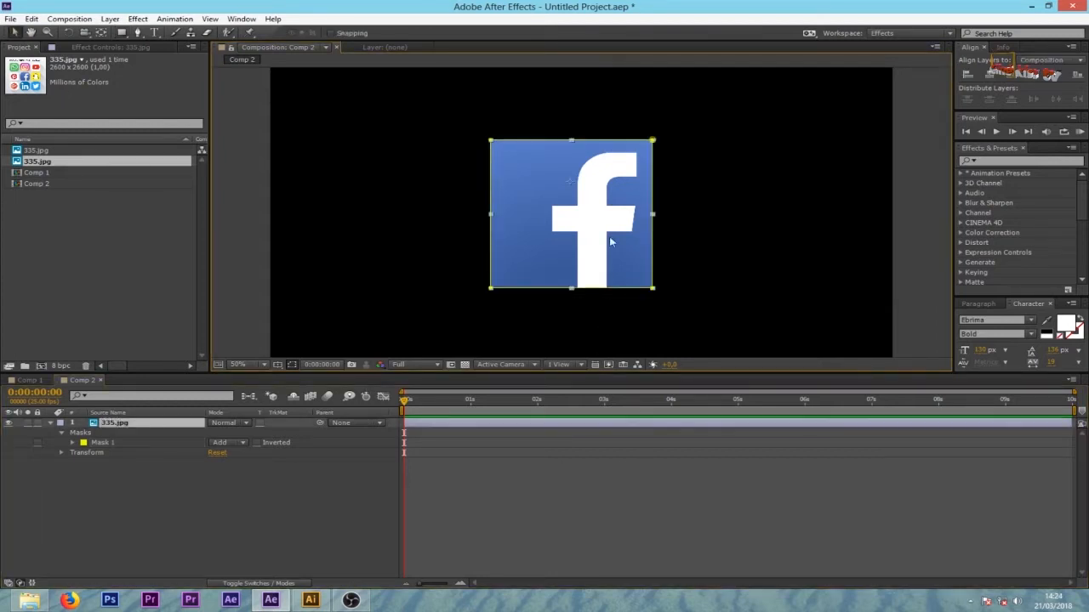
pyautogui.click(573, 141)
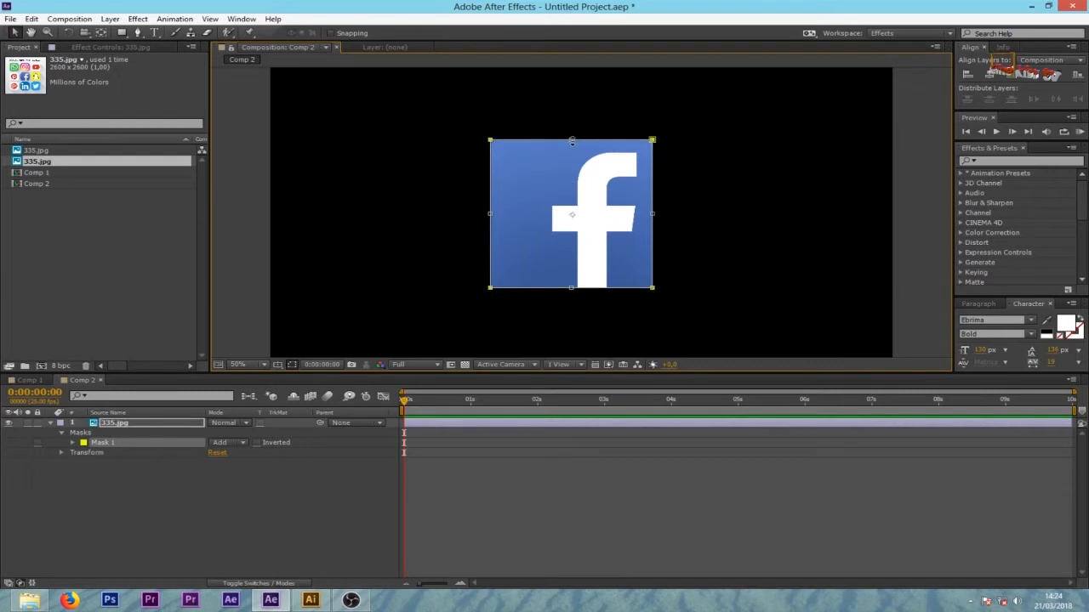
pyautogui.click(655, 500)
pyautogui.click(613, 288)
pyautogui.click(17, 35)
pyautogui.scroll(-4, 681, 279)
pyautogui.scroll(4, 681, 280)
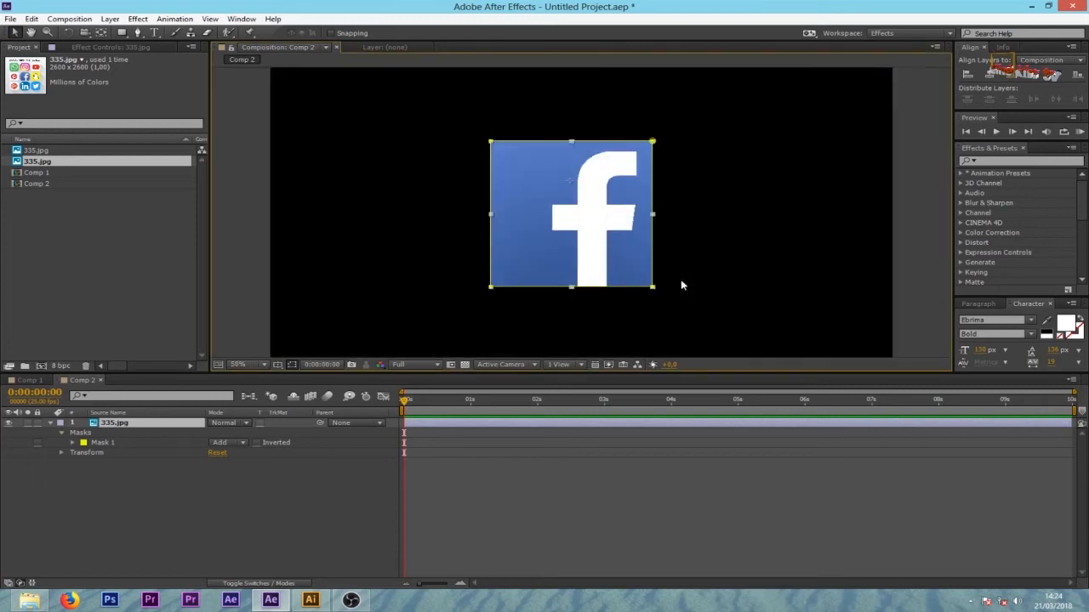
# Pre-compose the masked 335.jpg layer as "logo facebook", moving all attributes into the new composition.
pyautogui.click(59, 424)
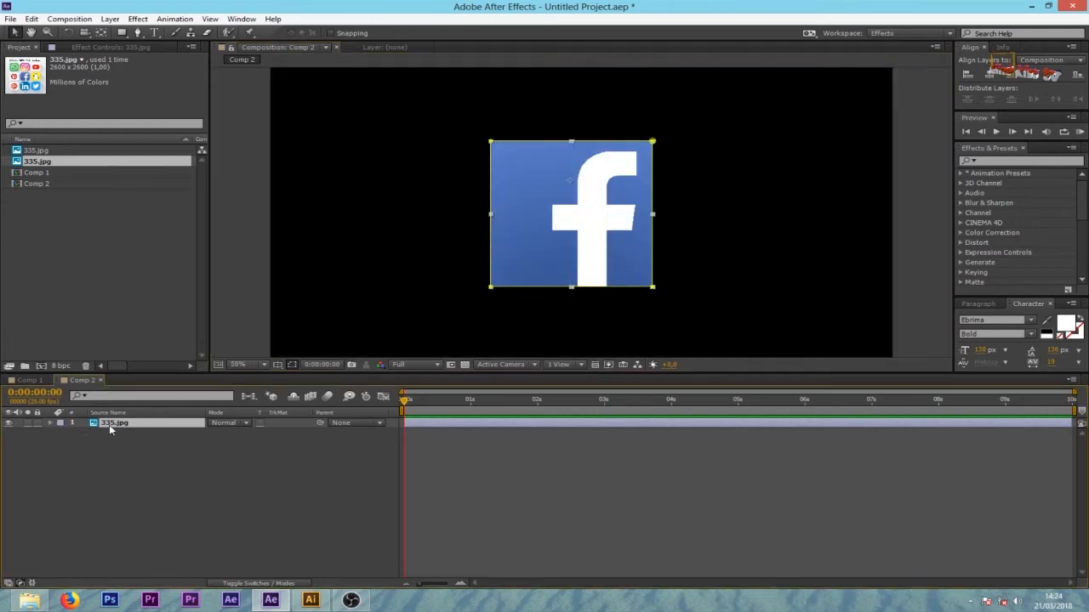
pyautogui.rightClick(196, 425)
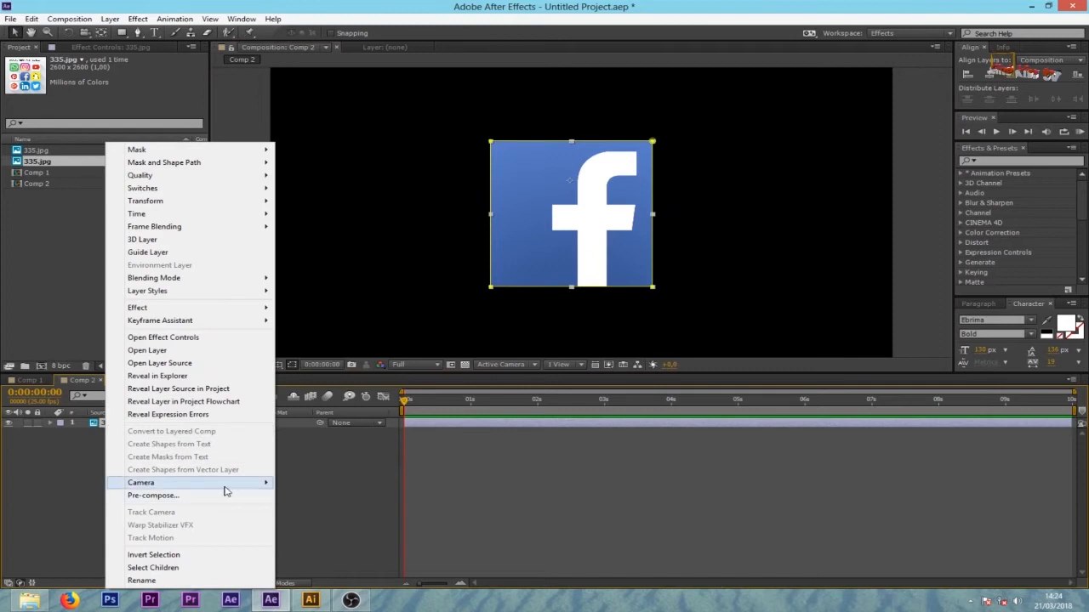
pyautogui.click(168, 497)
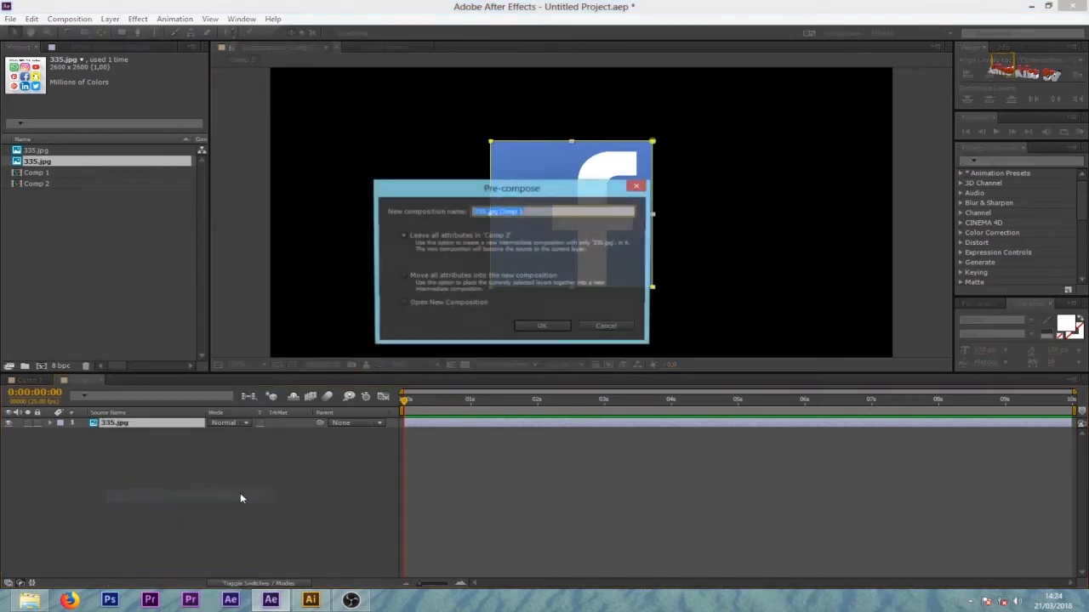
pyautogui.click(405, 280)
pyautogui.click(405, 280)
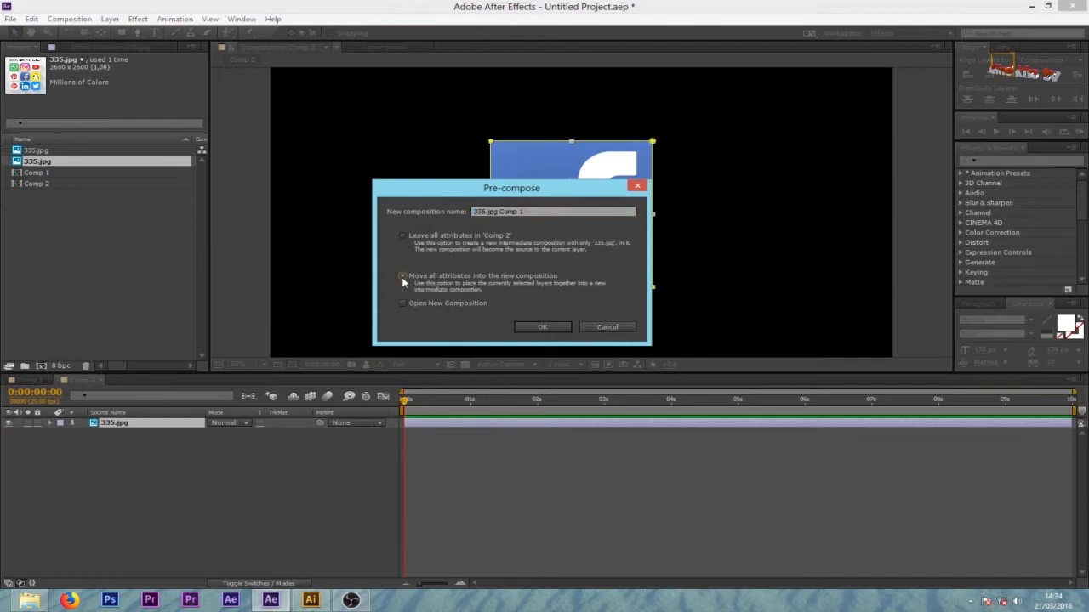
pyautogui.moveTo(536, 212); pyautogui.dragTo(351, 215)
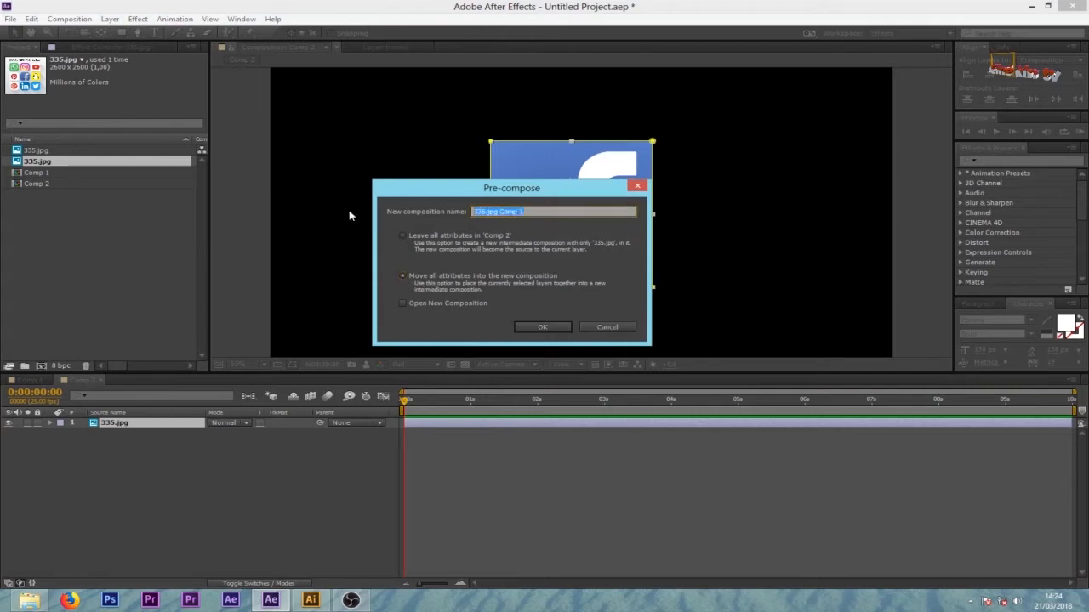
pyautogui.write('logo facebook')
pyautogui.click(545, 327)
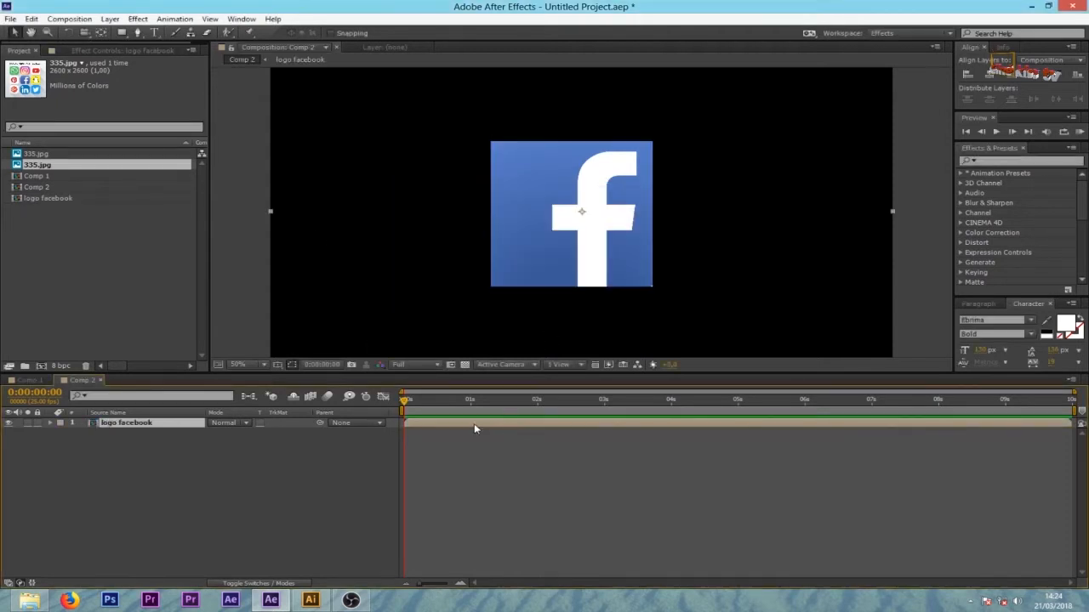
# Scale the logo facebook layer to 26% and set the preview resolution to Full.
pyautogui.scroll(-1, 575, 231)
pyautogui.moveTo(577, 223)
pyautogui.mouseDown()
pyautogui.moveTo(558, 240)
pyautogui.moveTo(588, 230)
pyautogui.moveTo(567, 217)
pyautogui.moveTo(579, 219)
pyautogui.mouseUp()
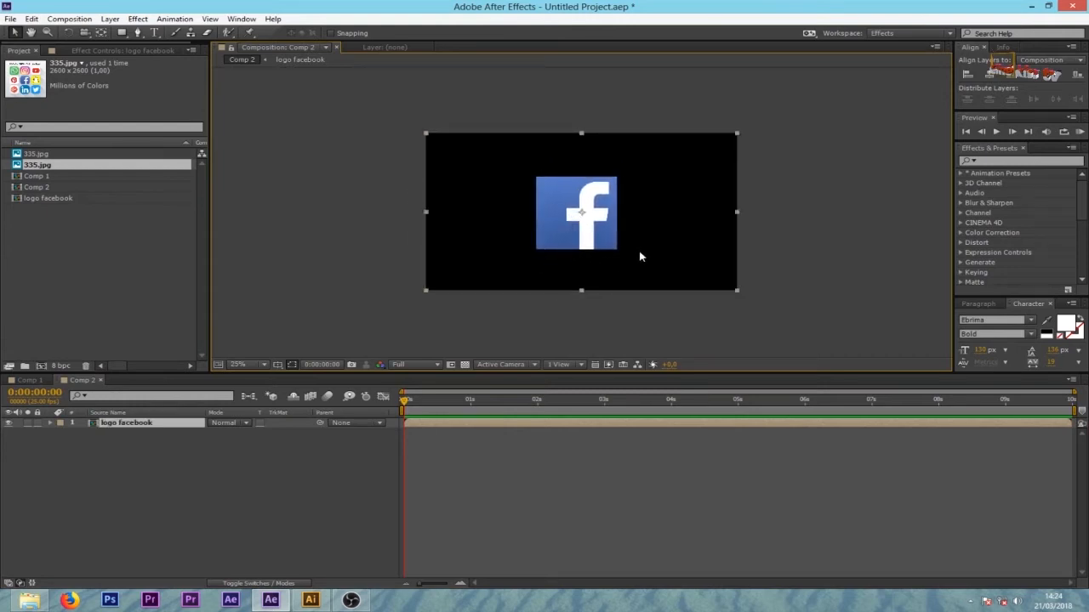
pyautogui.press('s')
pyautogui.moveTo(250, 436); pyautogui.dragTo(229, 449)
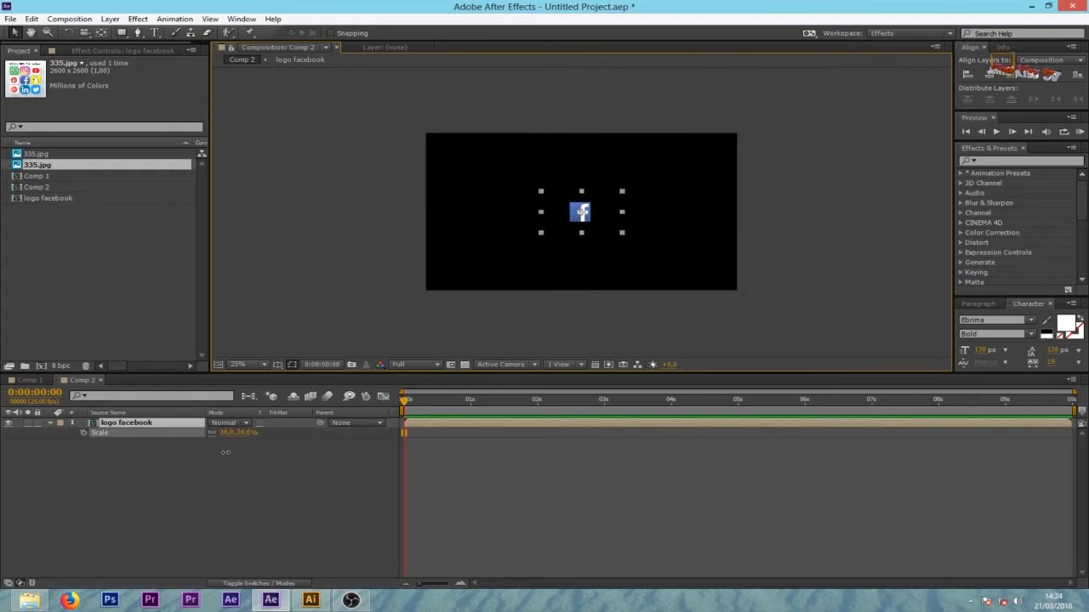
pyautogui.scroll(6, 605, 253)
pyautogui.scroll(2, 605, 253)
pyautogui.scroll(-2, 605, 252)
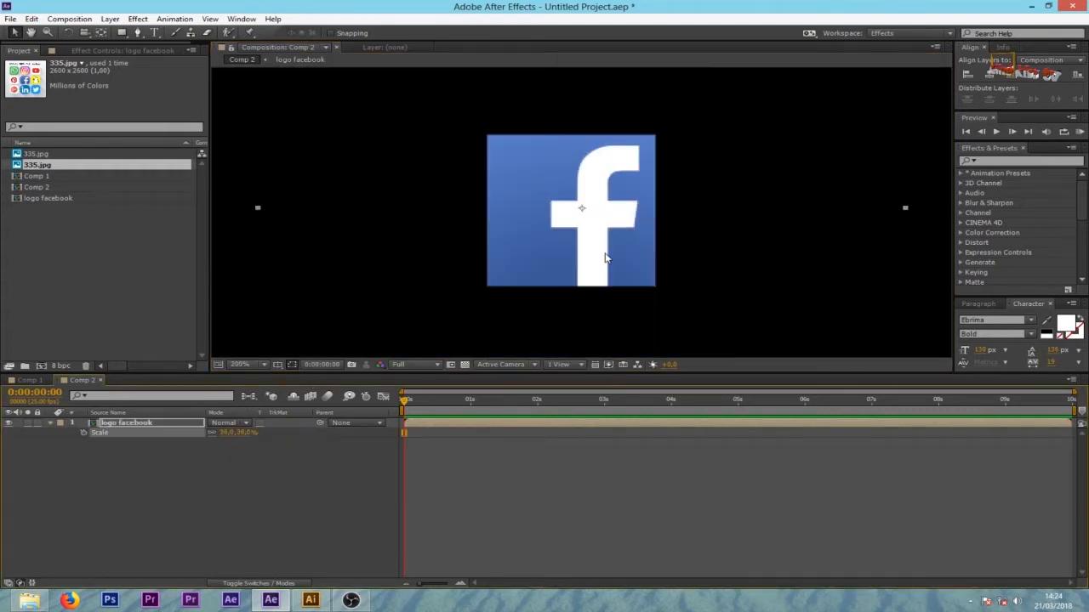
pyautogui.click(417, 364)
pyautogui.click(413, 392)
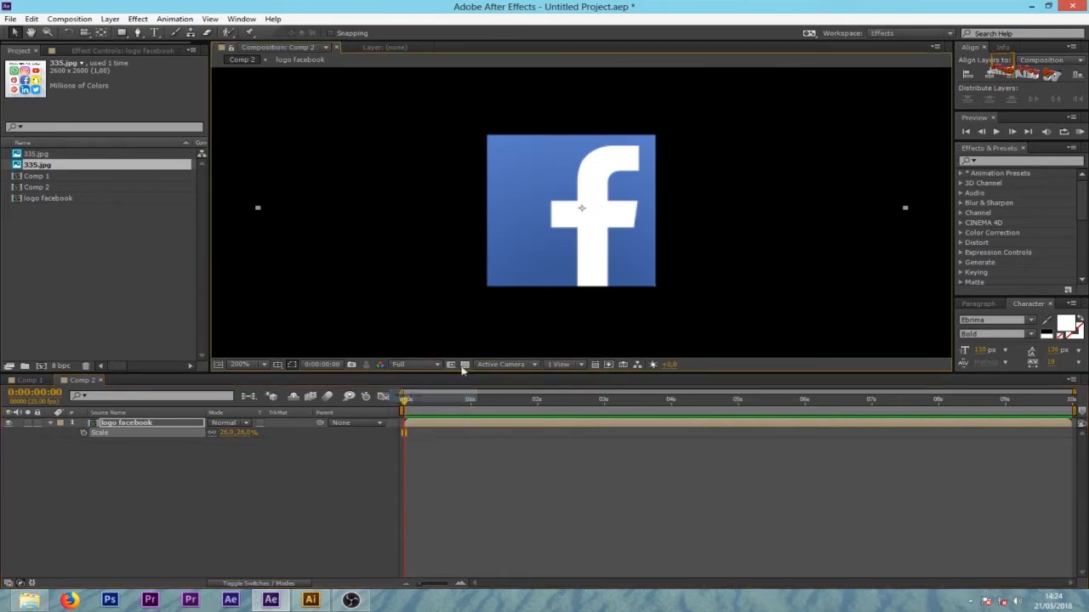
# Shift the logo slightly down and to the left and show the Title/Action Safe guides.
pyautogui.scroll(-2, 624, 248)
pyautogui.scroll(-4, 582, 255)
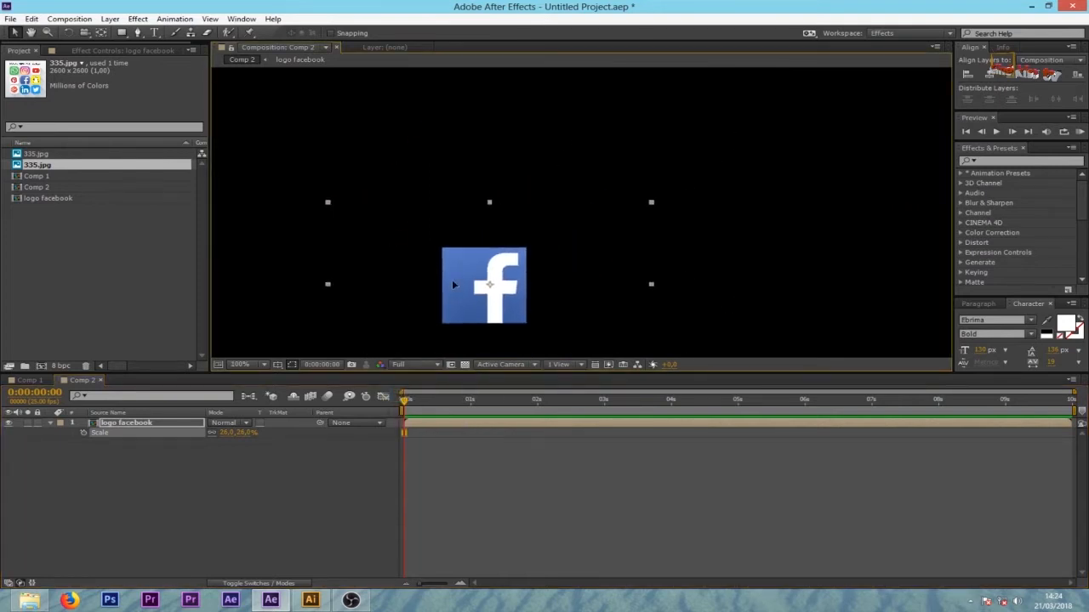
pyautogui.click(277, 365)
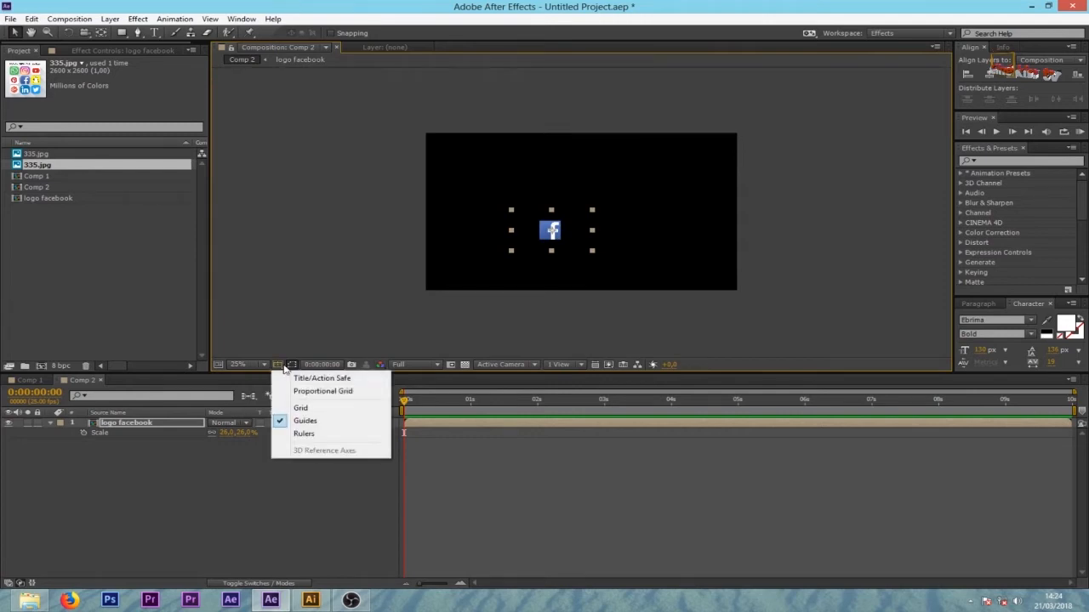
pyautogui.click(315, 383)
# Move the Facebook logo into the lower-left corner of the title-safe area.
pyautogui.moveTo(554, 232); pyautogui.dragTo(460, 267)
pyautogui.scroll(3, 425, 288)
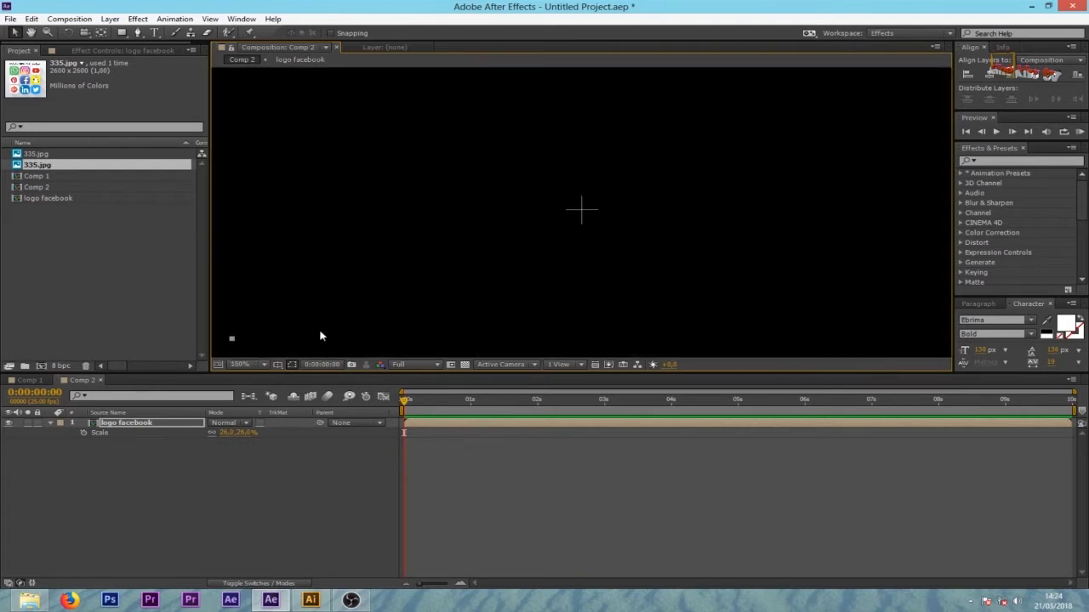
pyautogui.press('h')
pyautogui.moveTo(321, 306); pyautogui.dragTo(533, 201)
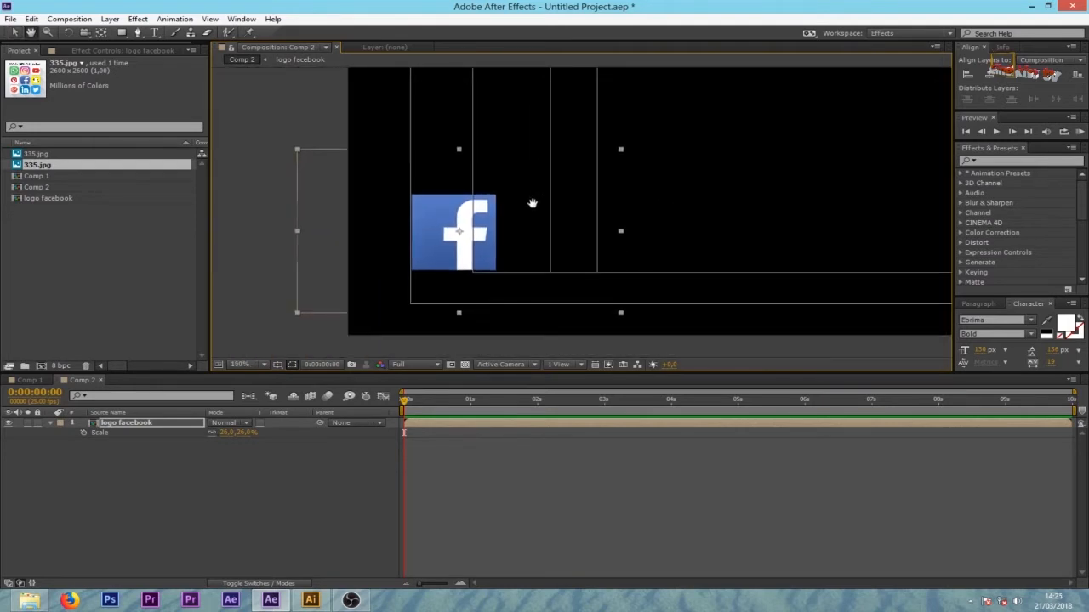
pyautogui.moveTo(479, 251); pyautogui.dragTo(550, 230)
pyautogui.press('v')
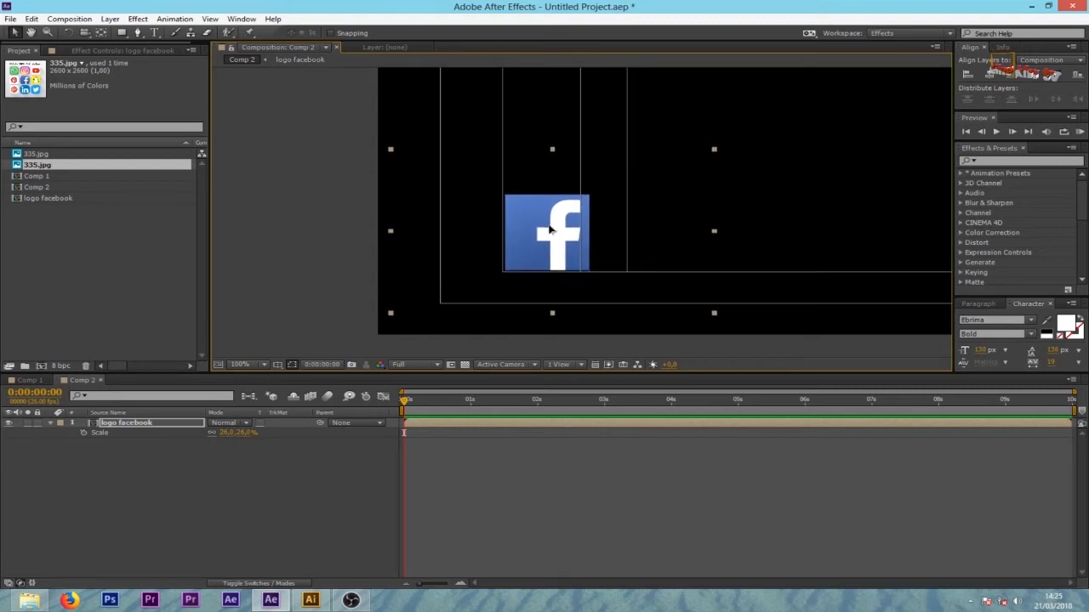
# Add three lines of white bold text beside the logo: the person's full name, "Cinékin tv" and "Like".
pyautogui.click(592, 482)
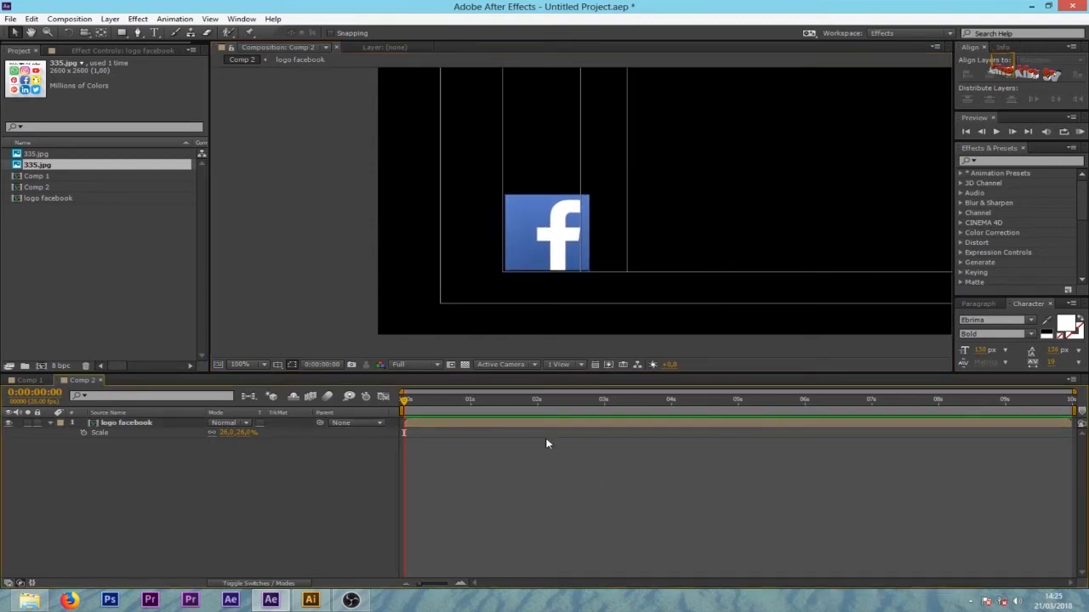
pyautogui.click(524, 424)
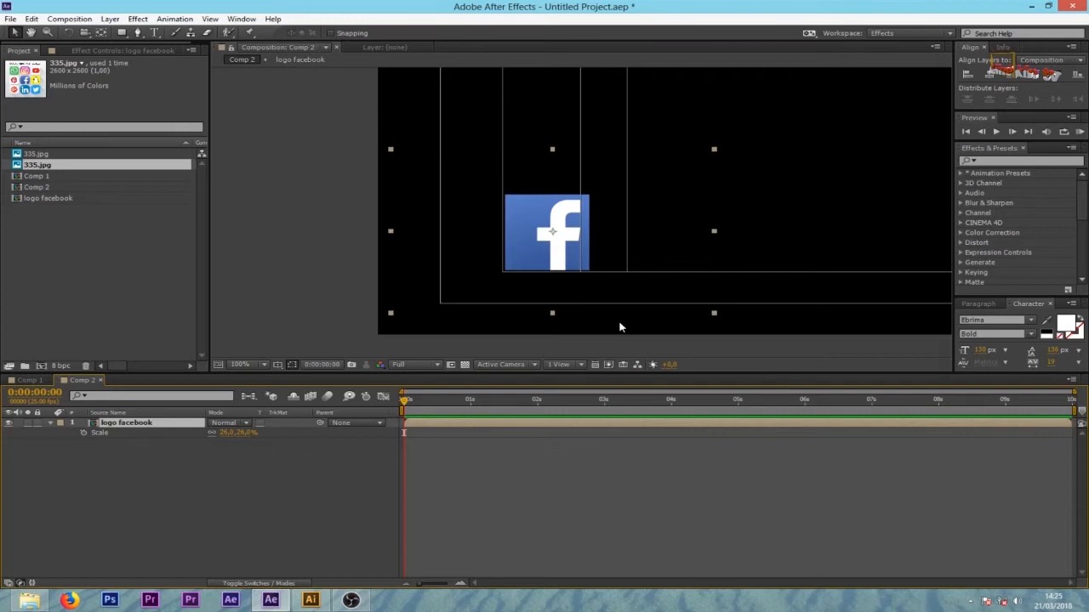
pyautogui.click(615, 448)
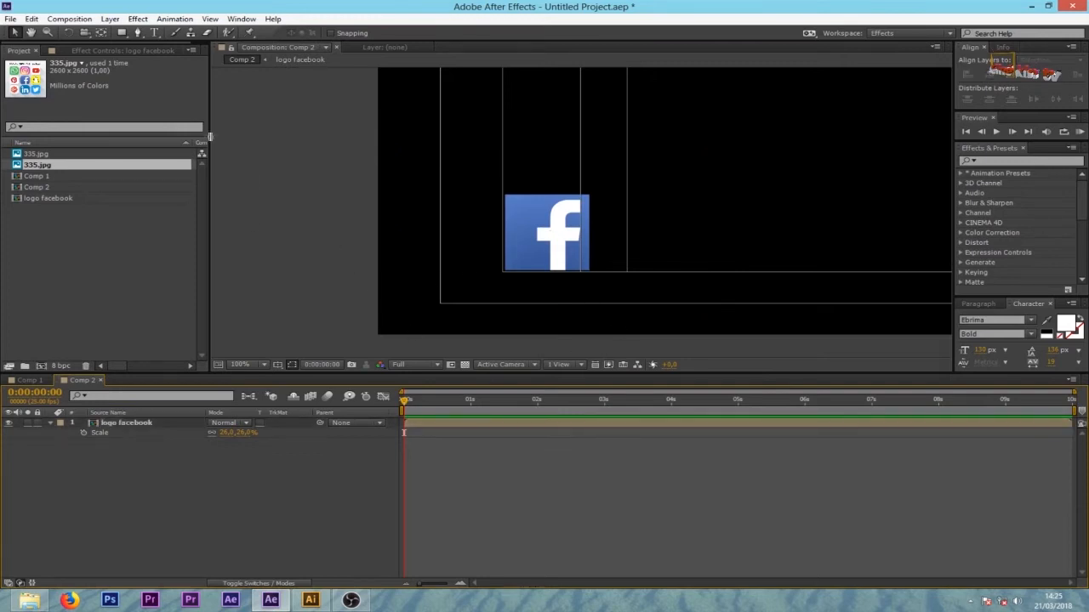
pyautogui.click(154, 32)
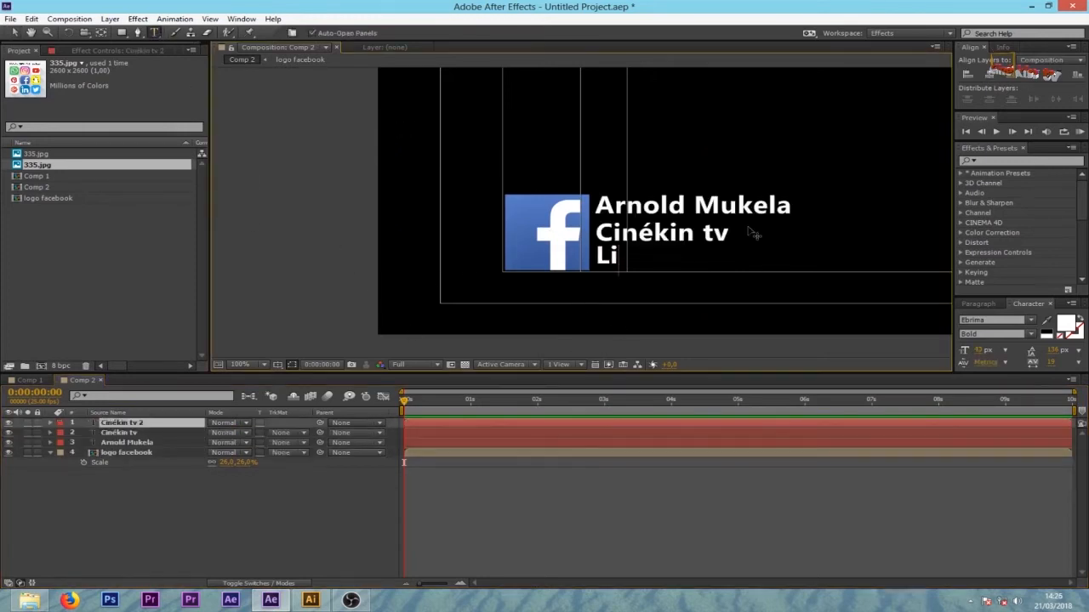
pyautogui.write('ke')
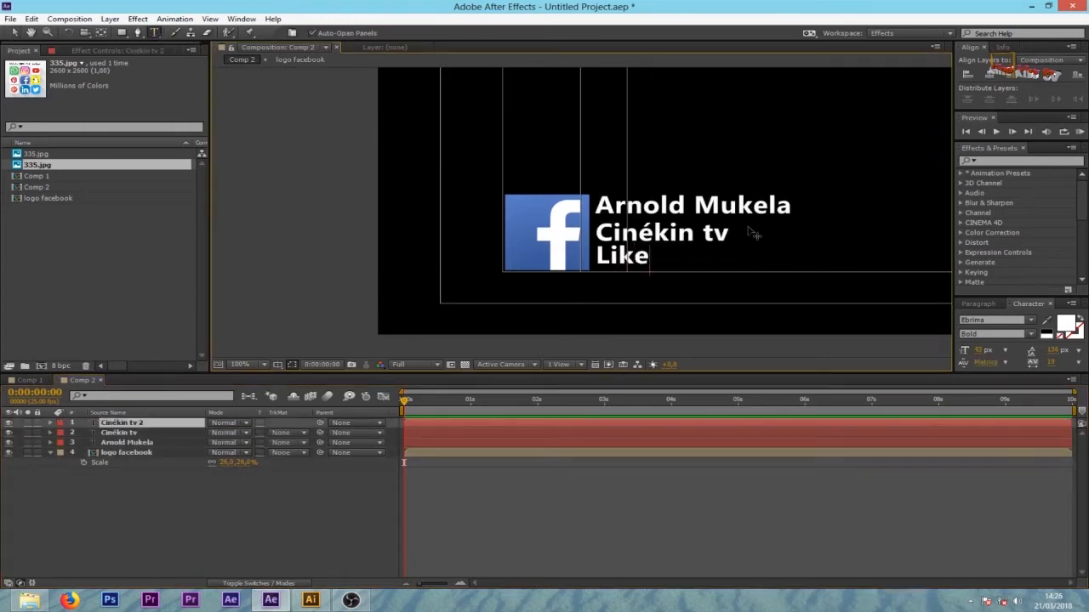
pyautogui.click(14, 33)
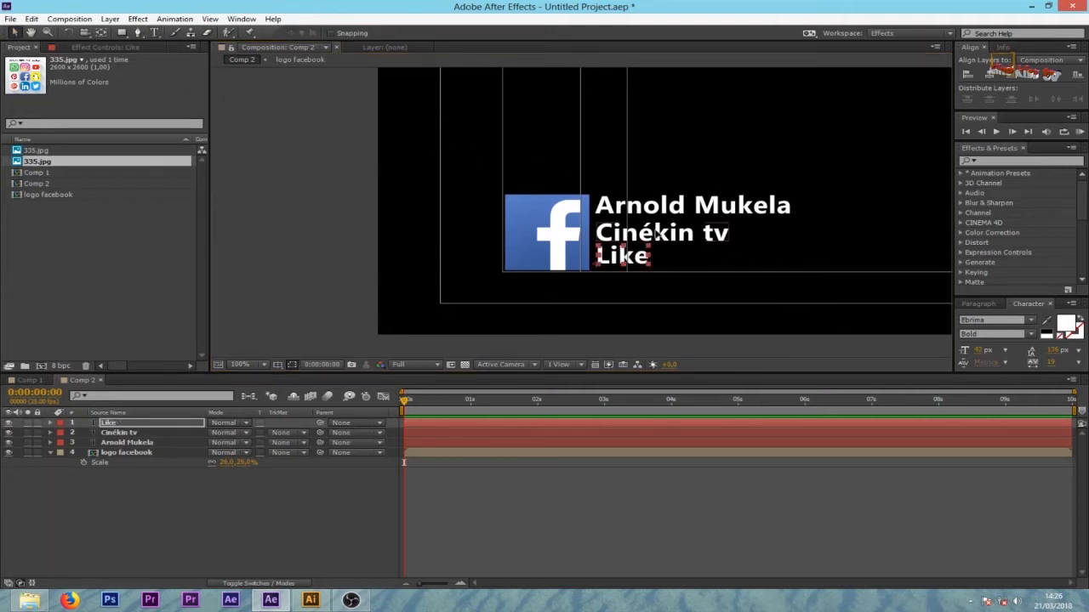
pyautogui.click(656, 234)
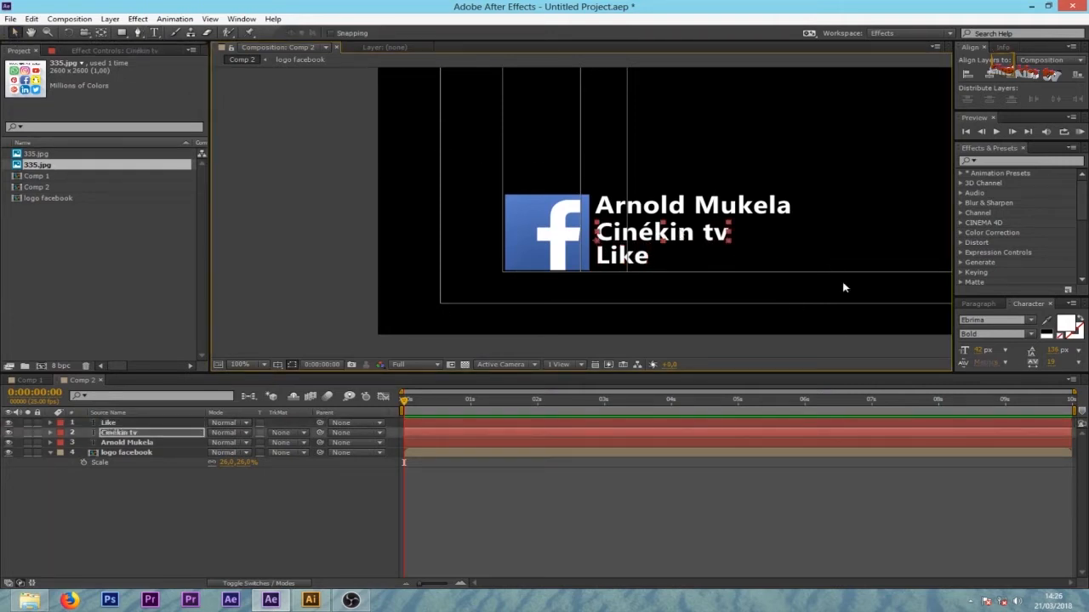
pyautogui.click(756, 311)
pyautogui.scroll(-4, 772, 323)
pyautogui.scroll(4, 788, 322)
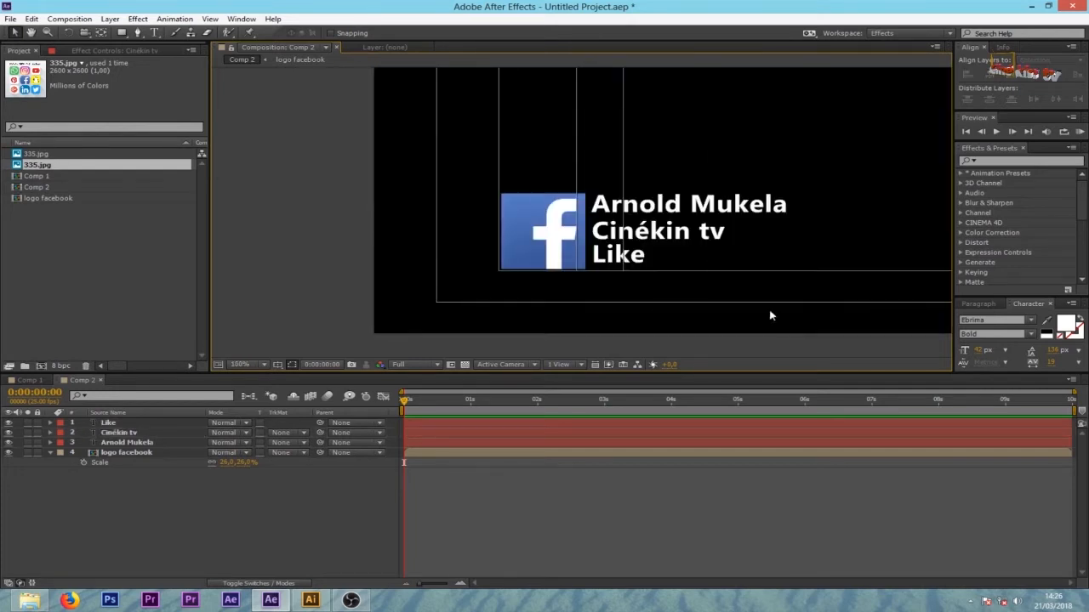
pyautogui.moveTo(469, 110); pyautogui.dragTo(831, 353)
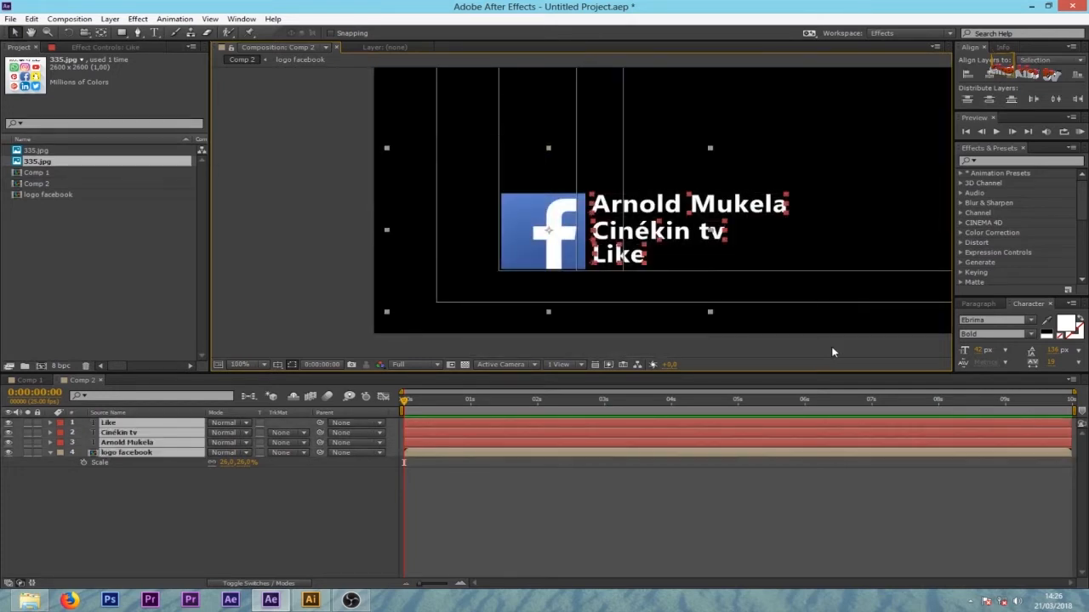
pyautogui.click(683, 484)
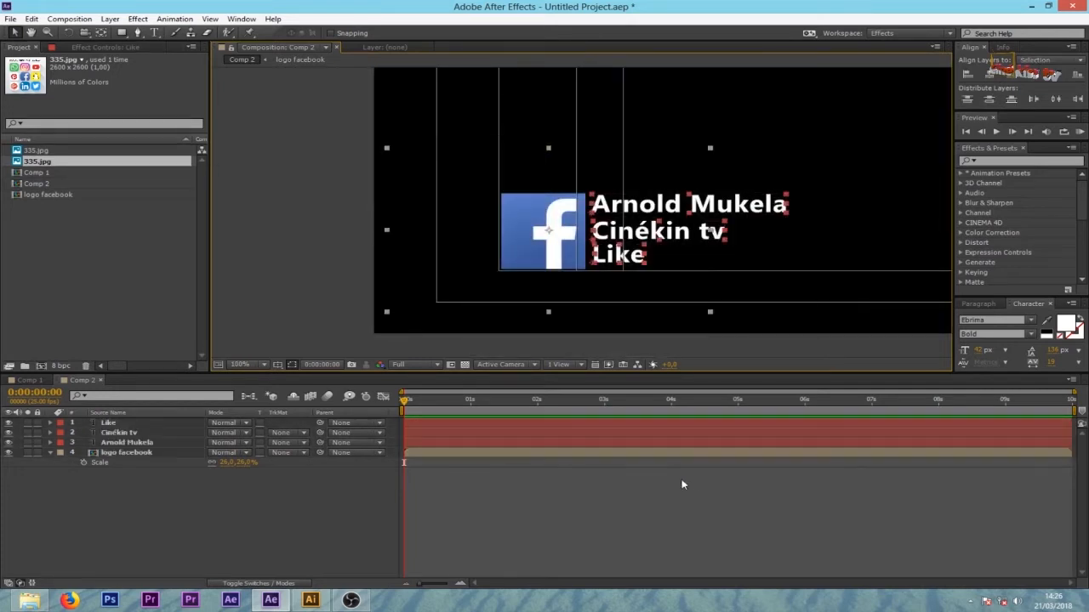
pyautogui.click(648, 206)
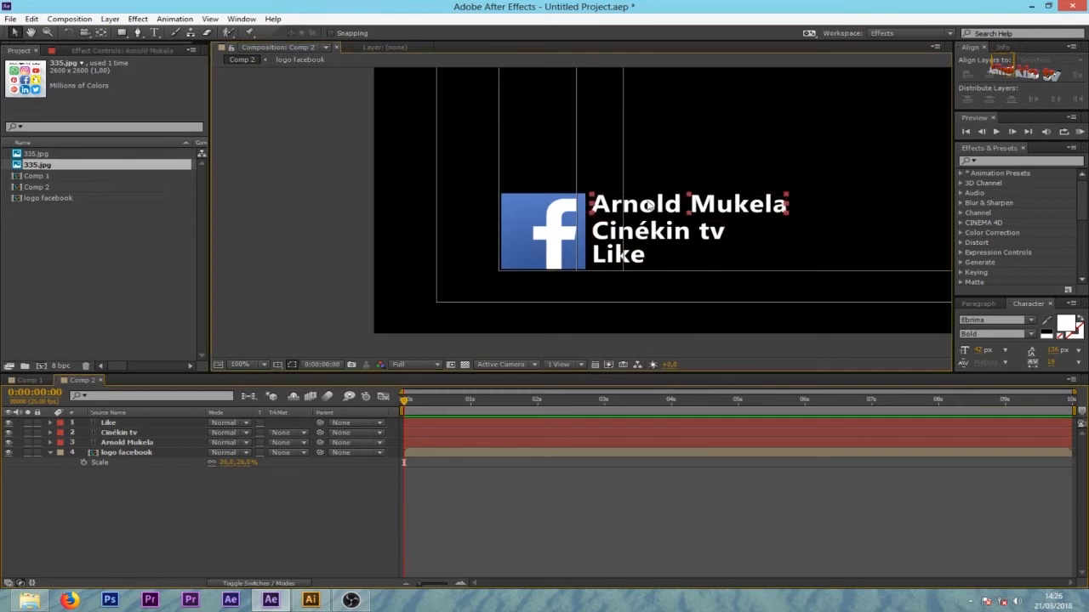
pyautogui.click(544, 229)
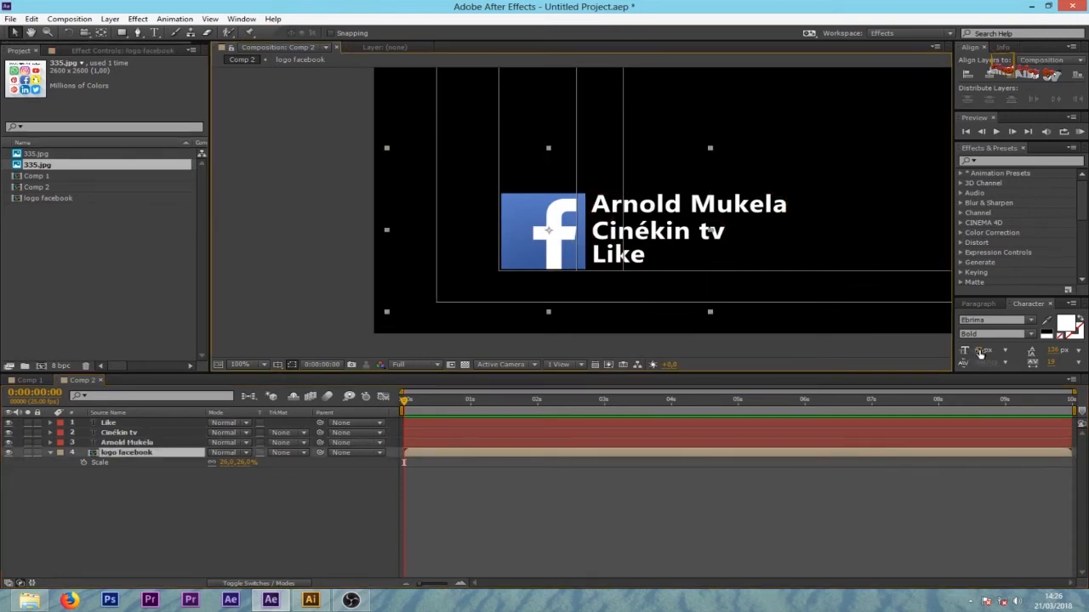
pyautogui.click(848, 236)
# Reduce the font size of the full-name line and set the "Like" line to 31 px.
pyautogui.click(708, 204)
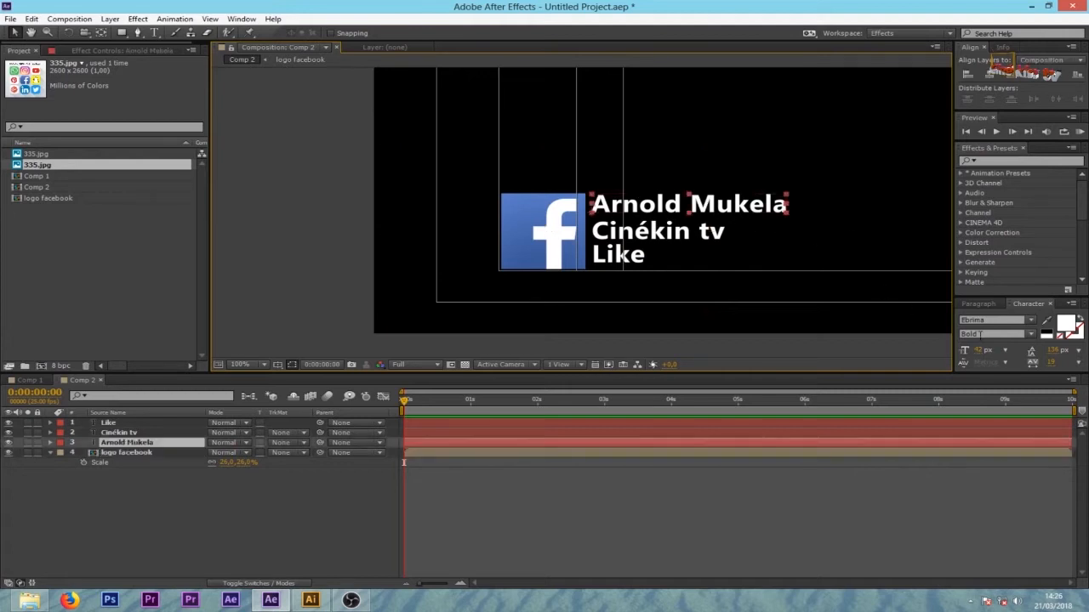
pyautogui.moveTo(984, 353); pyautogui.dragTo(977, 353)
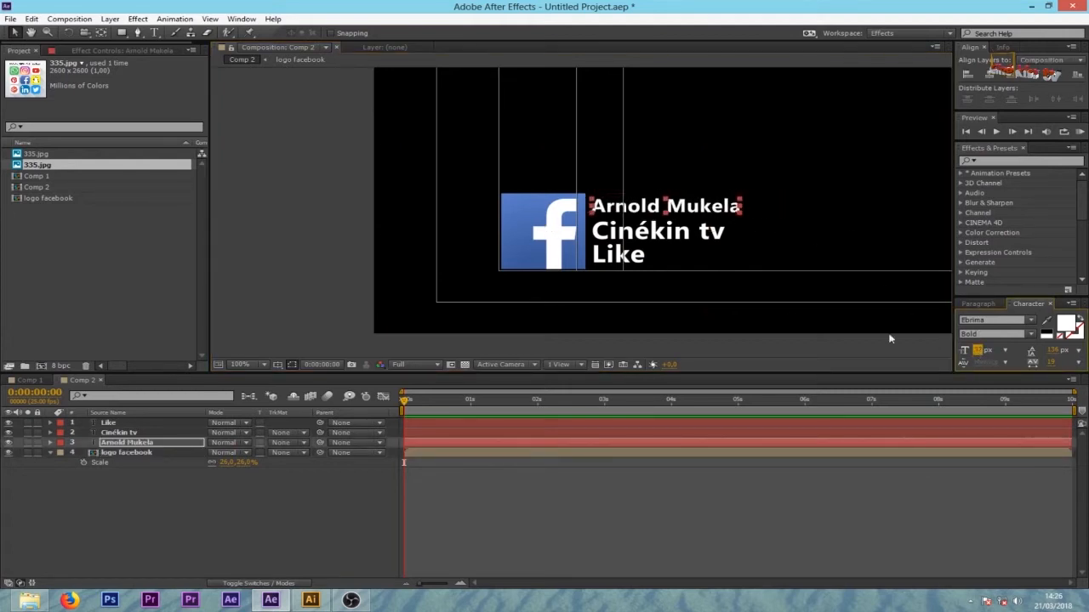
pyautogui.click(725, 243)
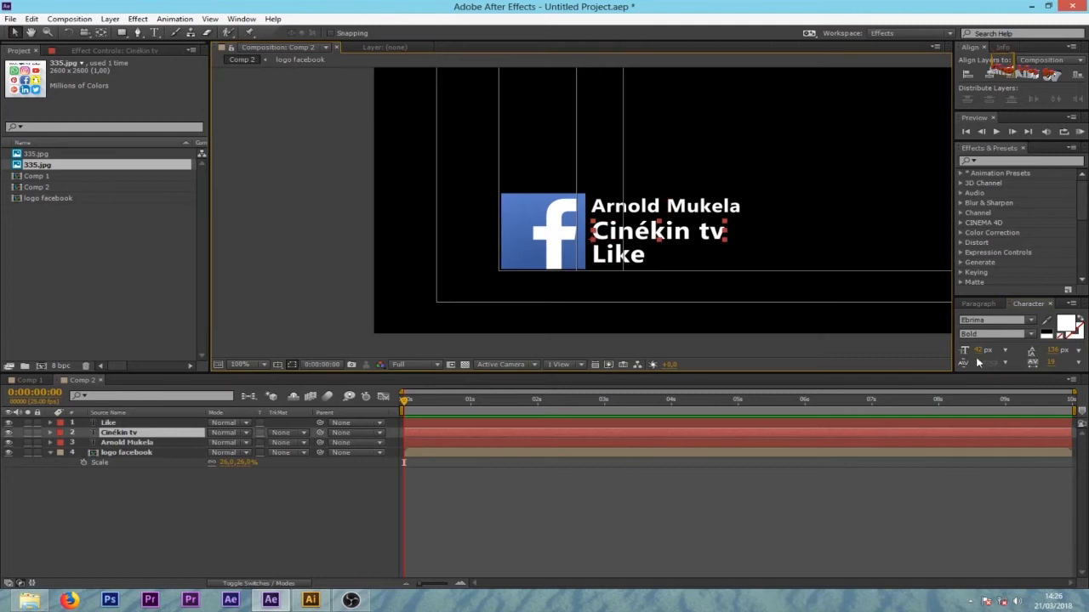
pyautogui.click(653, 270)
pyautogui.moveTo(980, 352); pyautogui.dragTo(979, 351)
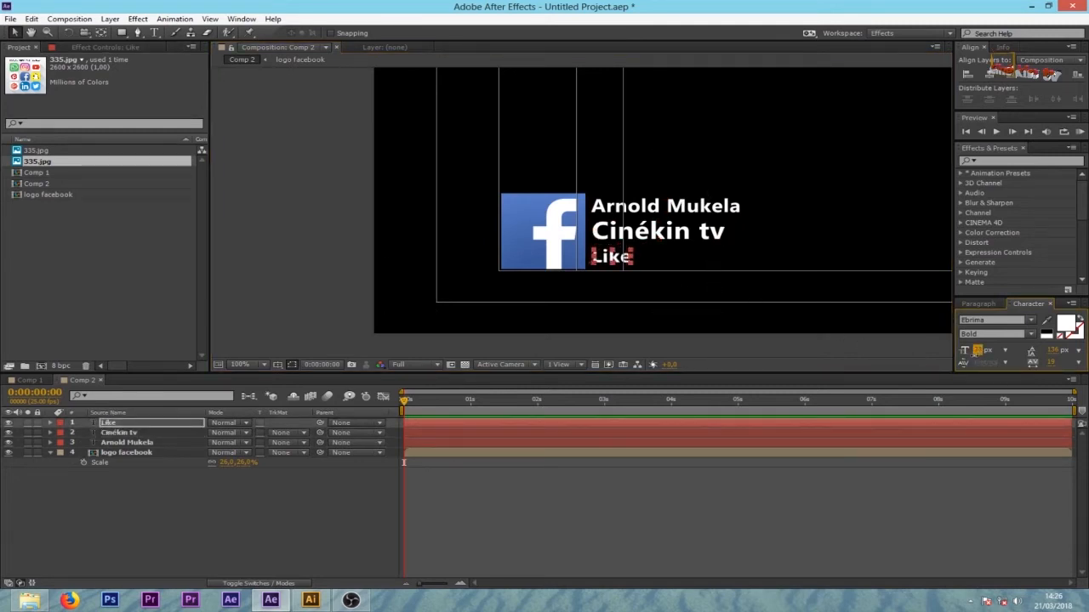
pyautogui.click(741, 260)
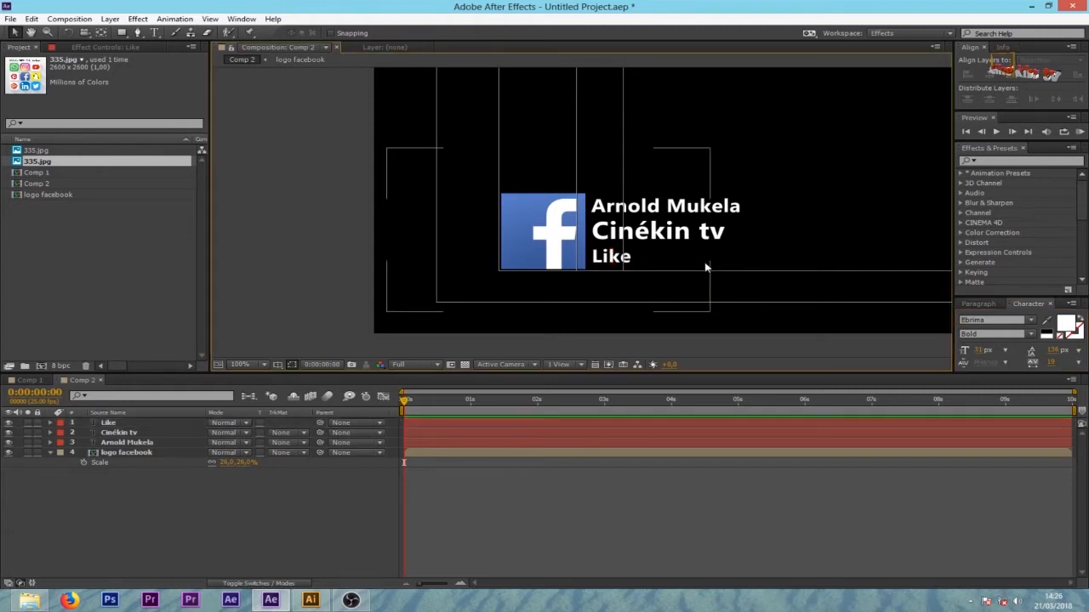
# Show the rulers and place a vertical guide in the gap between the Facebook logo and the text lines.
pyautogui.hotkey('ctrl', 'r')
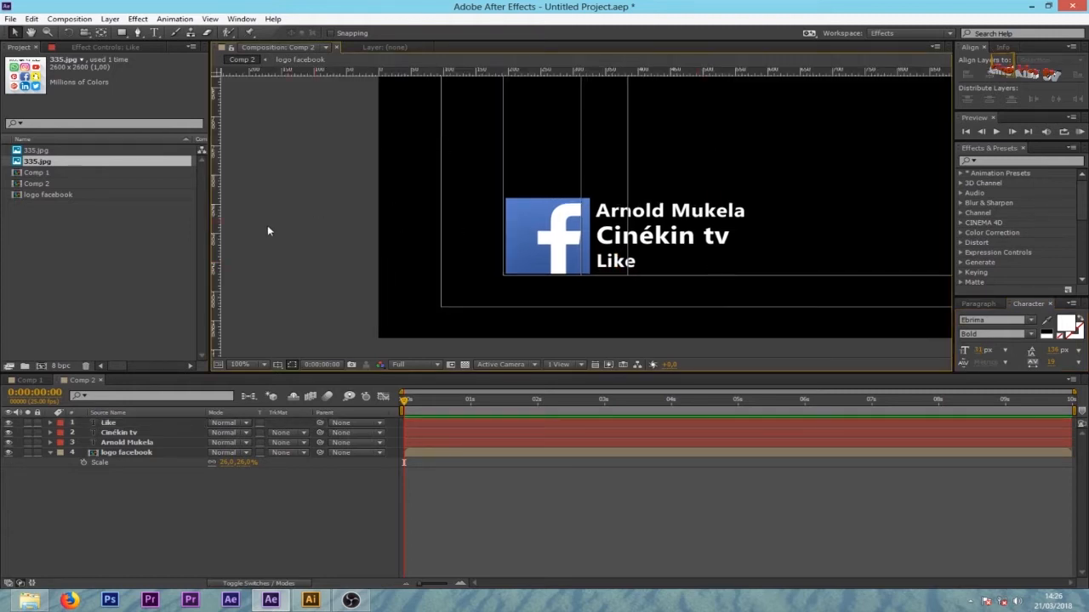
pyautogui.moveTo(219, 230); pyautogui.dragTo(593, 265)
pyautogui.scroll(4, 593, 265)
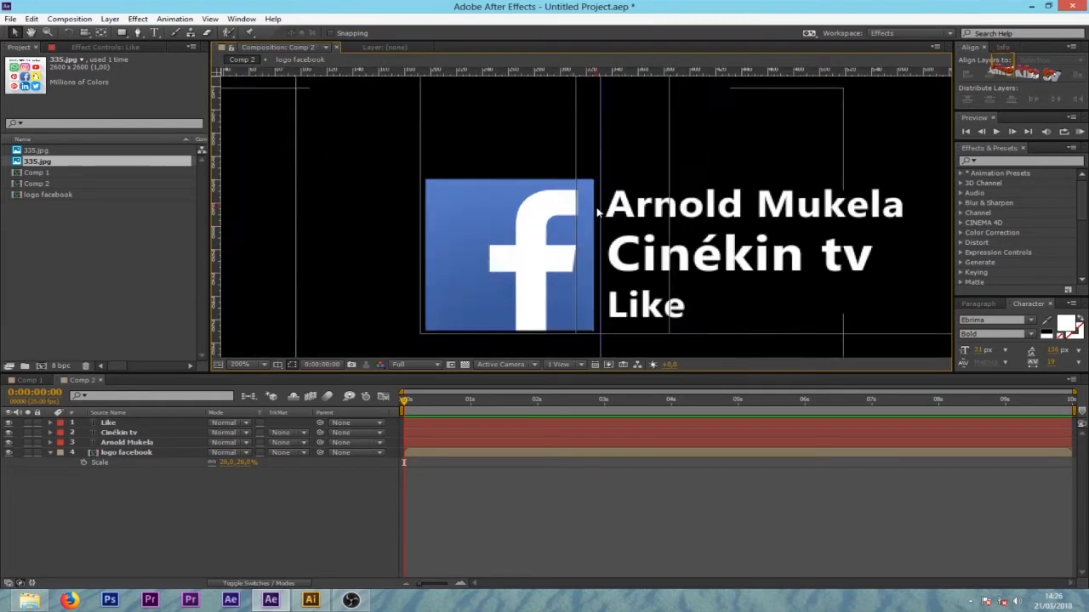
# Shift the three text lines left so their starting edges line up with the vertical guide.
pyautogui.click(689, 202)
pyautogui.moveTo(723, 200); pyautogui.dragTo(713, 199)
pyautogui.moveTo(724, 273); pyautogui.dragTo(713, 273)
pyautogui.scroll(-2, 715, 281)
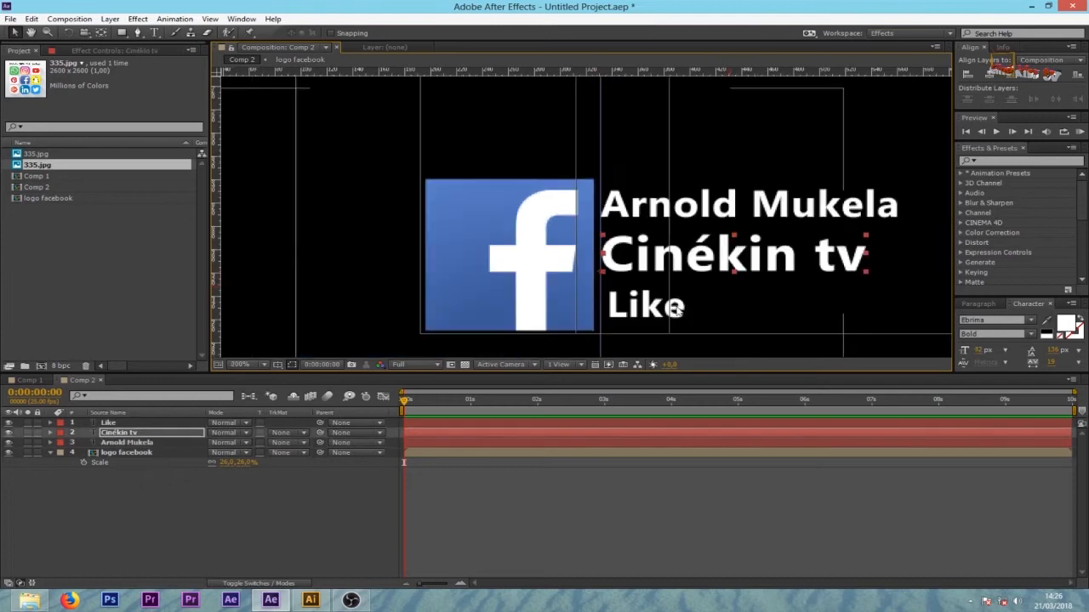
pyautogui.click(653, 313)
pyautogui.click(706, 484)
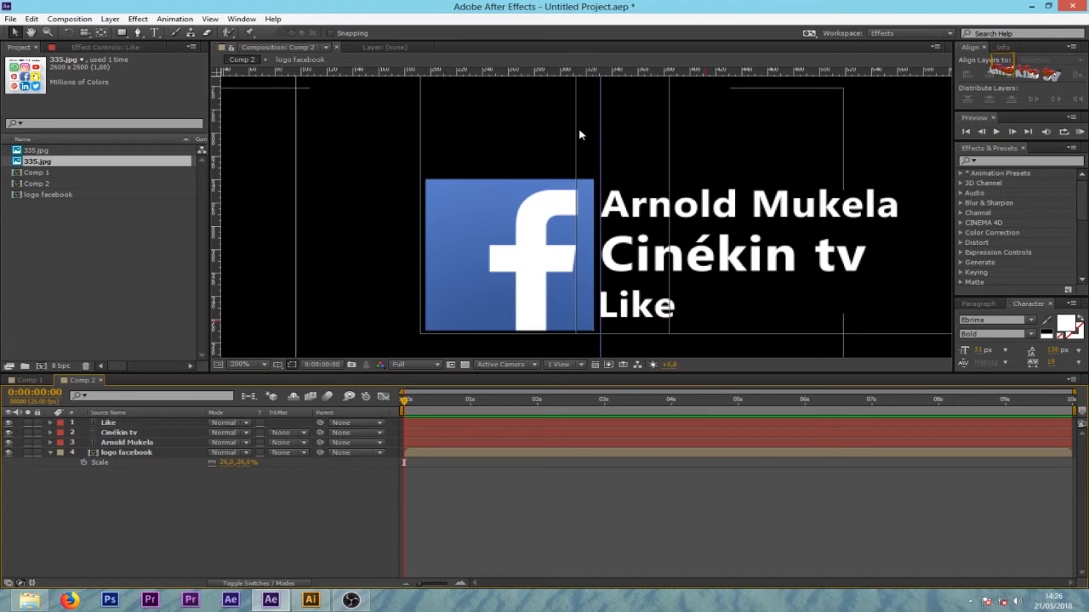
# Hide the rulers and remove the vertical guide beside the logo.
pyautogui.hotkey('ctrl', 'r')
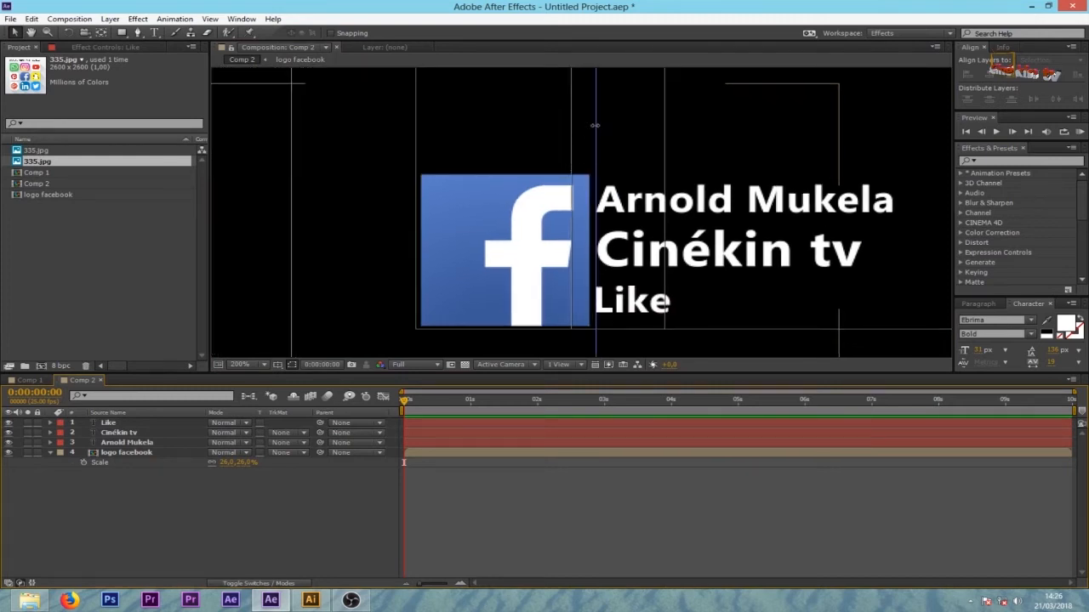
pyautogui.scroll(-3, 761, 229)
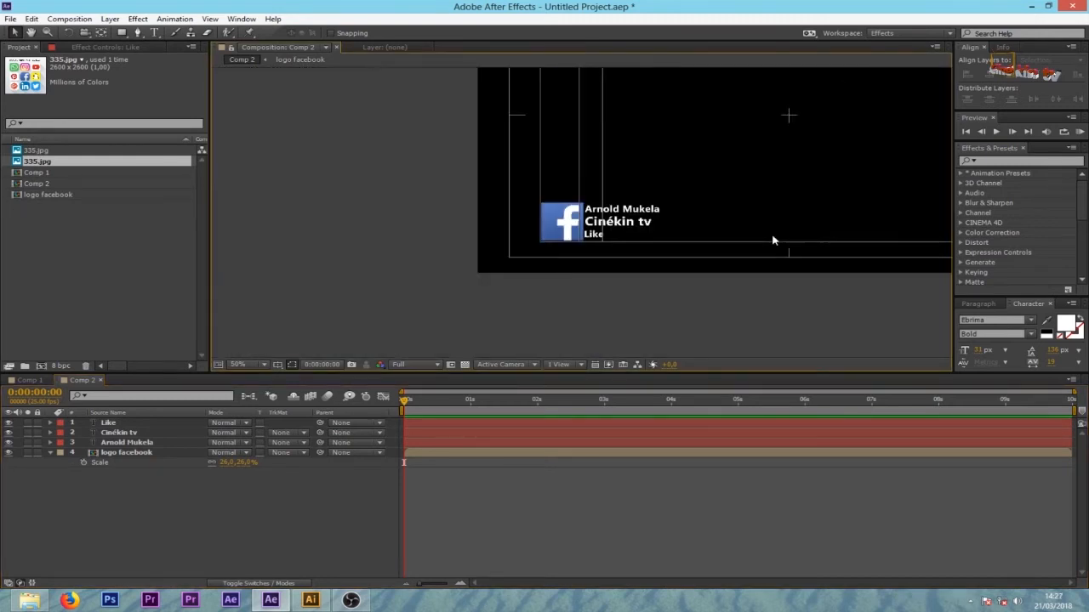
pyautogui.click(505, 486)
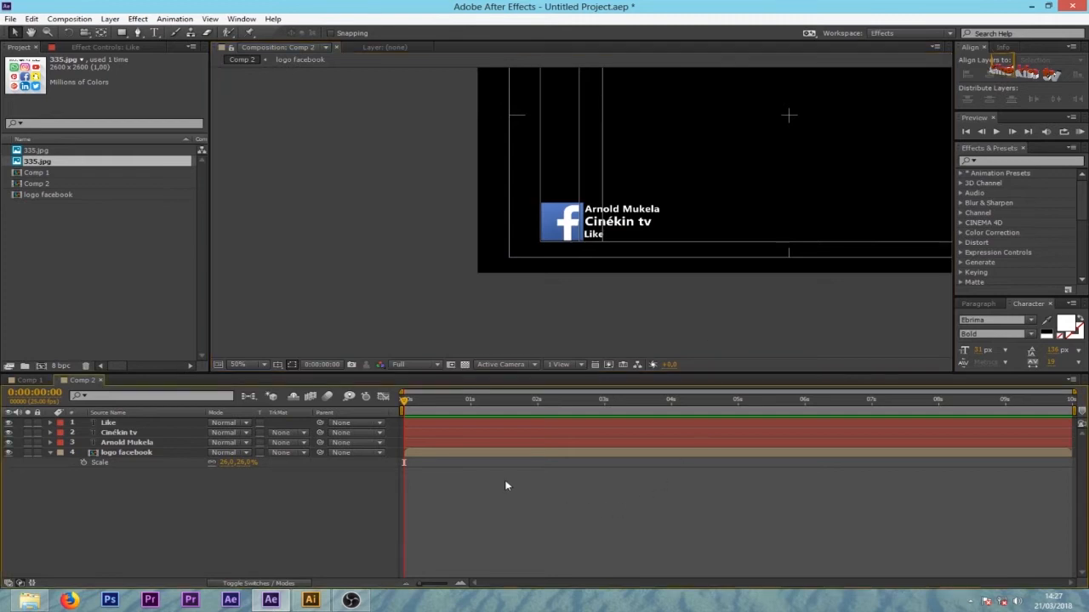
pyautogui.click(434, 443)
pyautogui.keyDown('ctrl'); pyautogui.click(427, 433); pyautogui.keyUp('ctrl')
pyautogui.keyDown('ctrl'); pyautogui.click(434, 422); pyautogui.keyUp('ctrl')
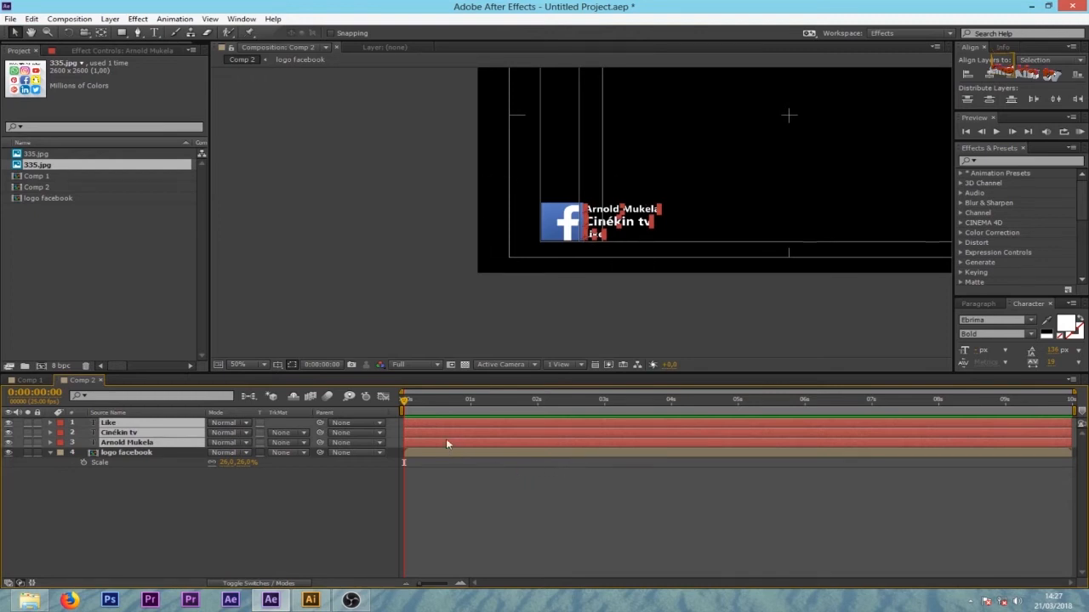
# Add a Position keyframe to the logo facebook layer at 0:00:01:20, keeping the logo in its place.
pyautogui.click(430, 456)
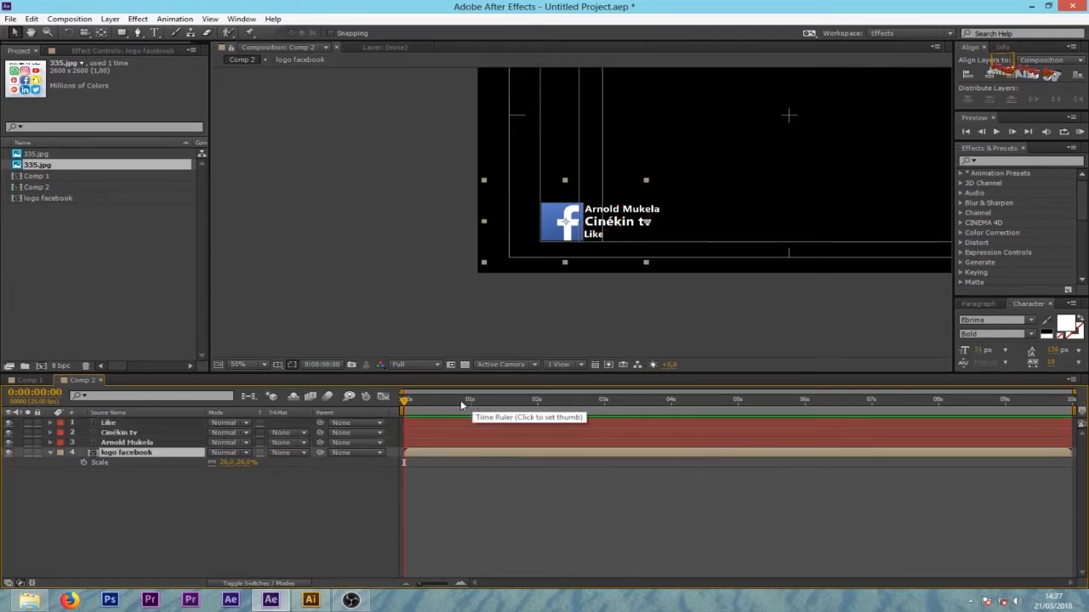
pyautogui.press('=')
pyautogui.press('=')
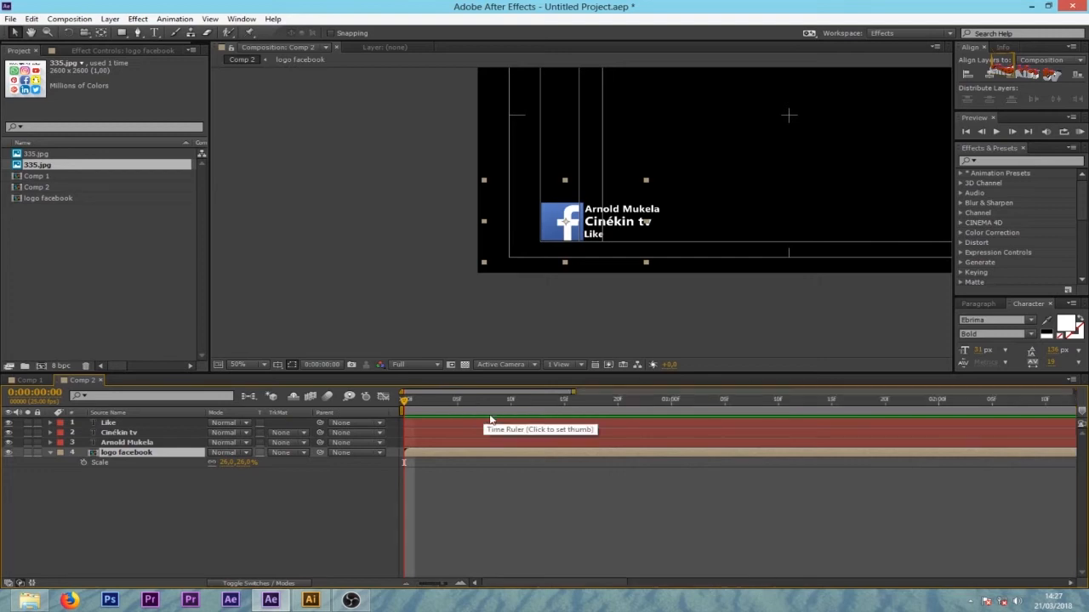
pyautogui.click(884, 405)
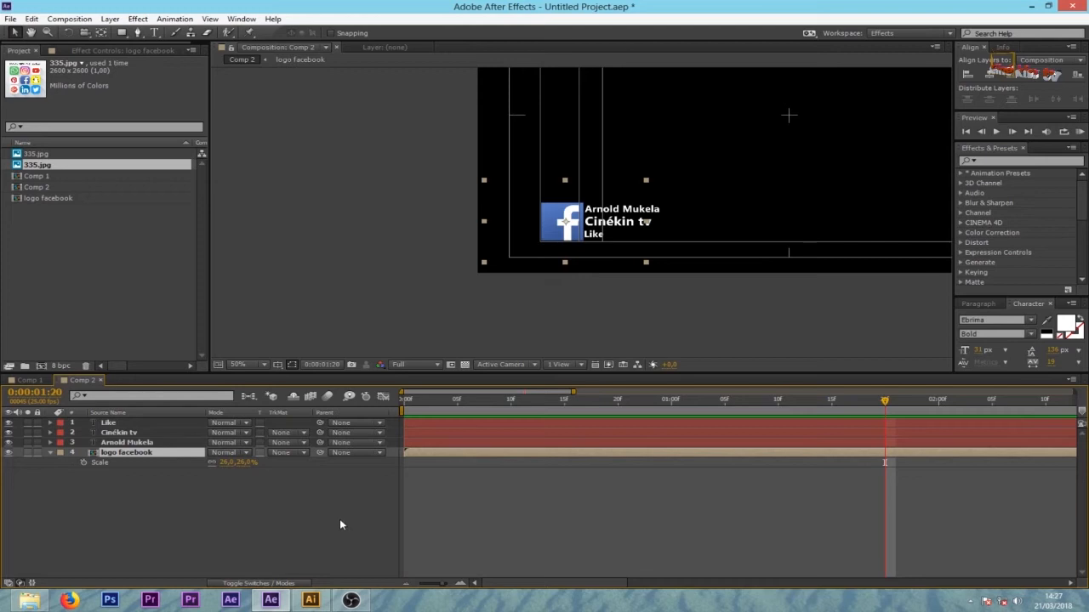
pyautogui.press('p')
pyautogui.click(83, 462)
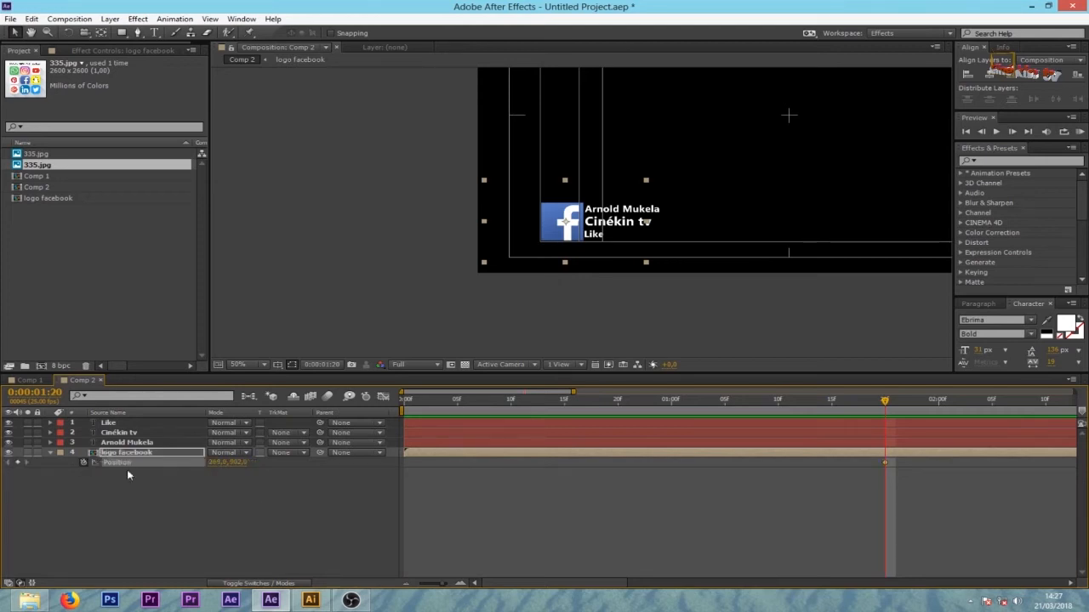
# At 0:00:00:00, move the logo horizontally past the frame's left edge to create its off-screen starting Position keyframe.
pyautogui.moveTo(877, 401); pyautogui.dragTo(407, 424)
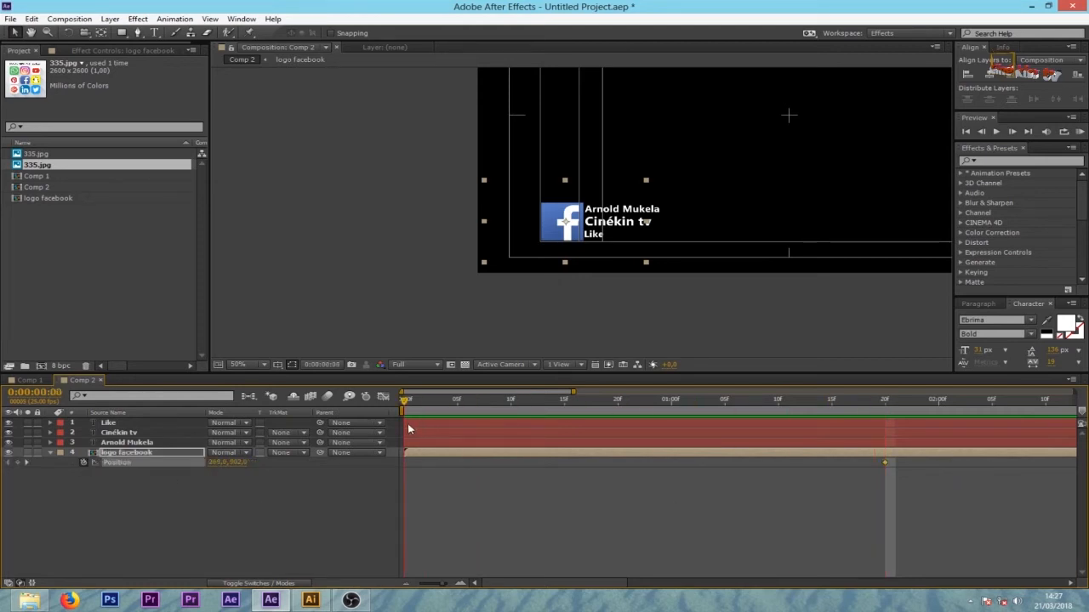
pyautogui.moveTo(565, 221); pyautogui.dragTo(456, 221)
pyautogui.click(684, 483)
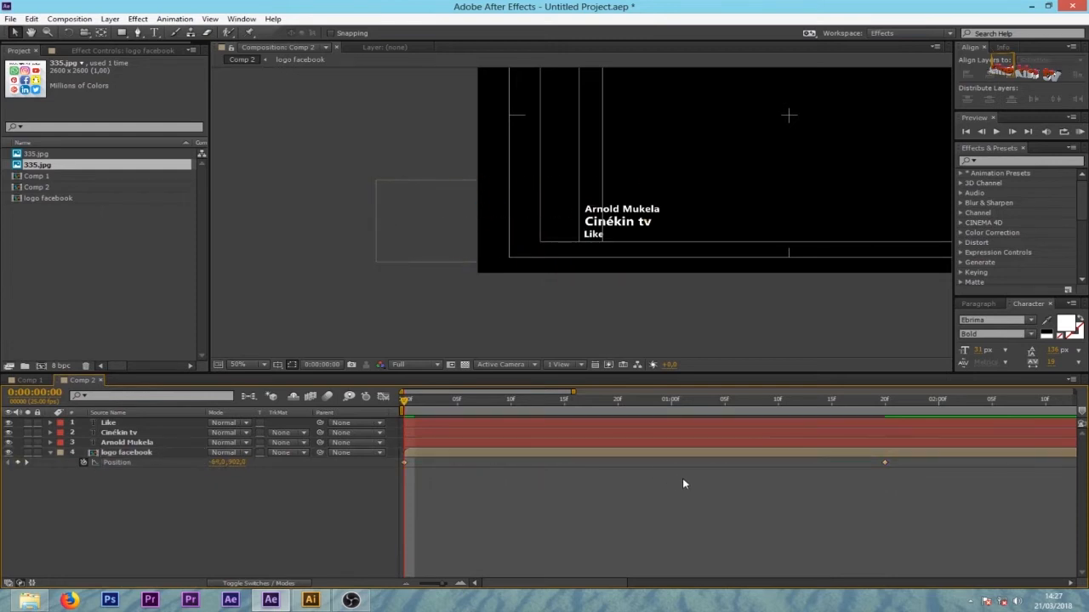
# Apply Easy Ease to the logo's Position keyframes, lengthen the slow-down at the end of the speed curve, and preview the slide-in.
pyautogui.moveTo(404, 404); pyautogui.dragTo(364, 486)
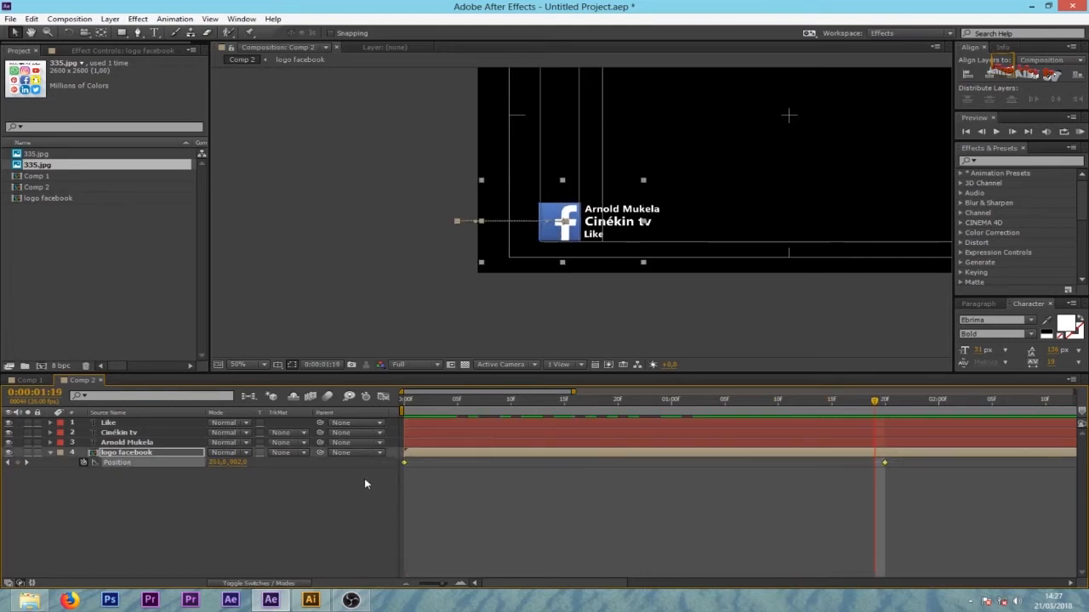
pyautogui.press('F9')
pyautogui.click(383, 396)
pyautogui.moveTo(915, 537); pyautogui.dragTo(871, 569)
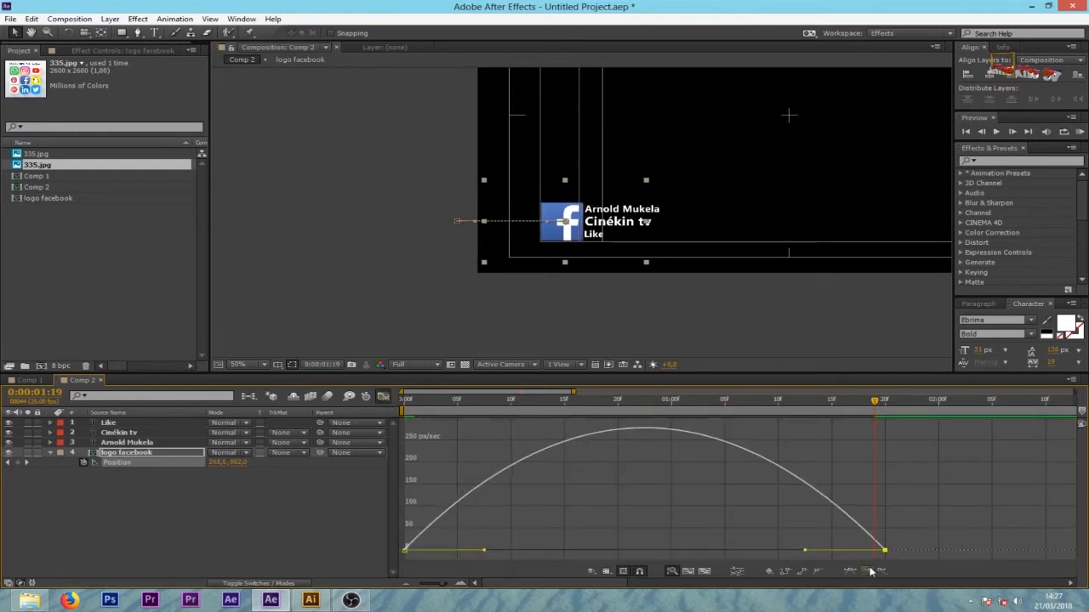
pyautogui.moveTo(805, 553); pyautogui.dragTo(644, 552)
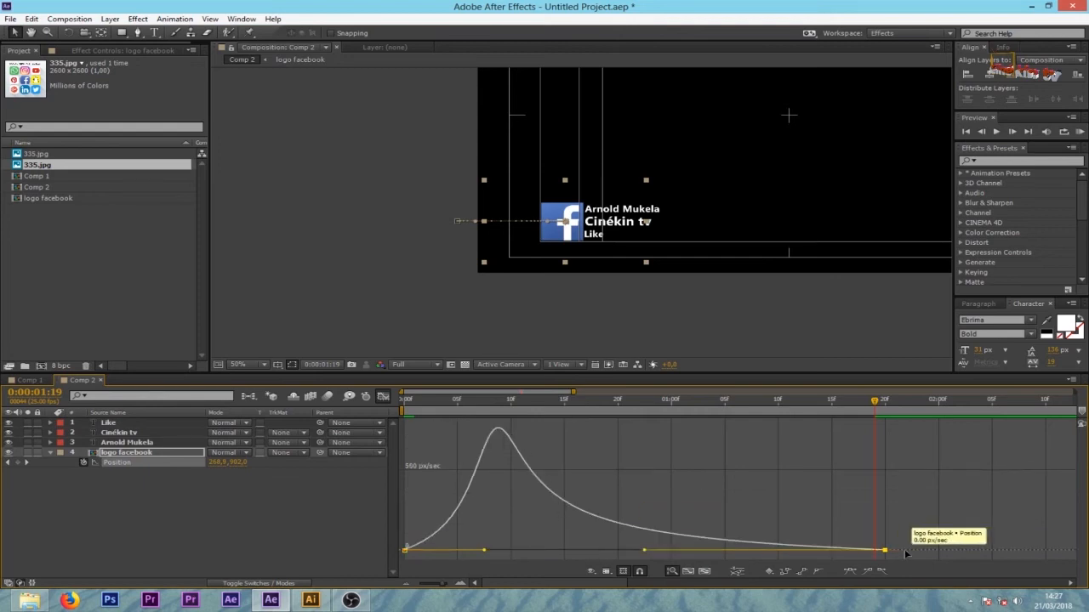
pyautogui.click(379, 397)
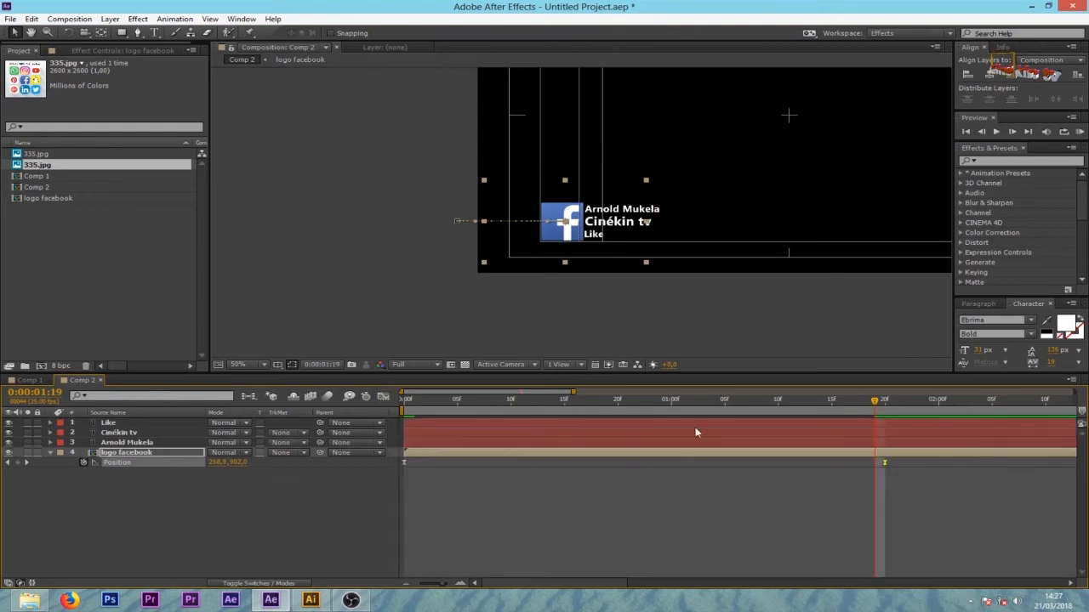
pyautogui.moveTo(805, 401); pyautogui.dragTo(947, 401)
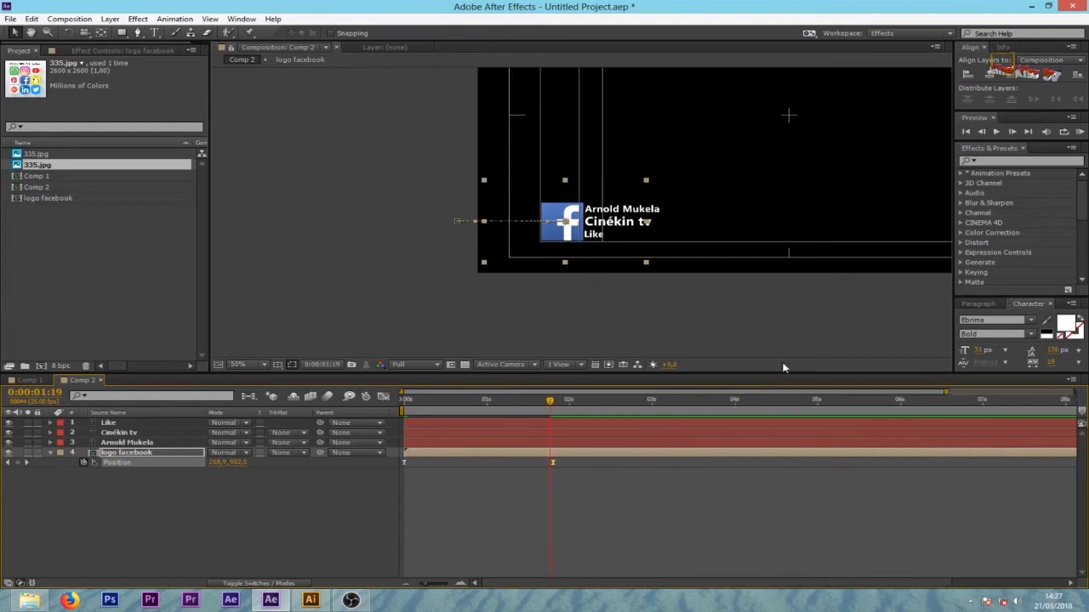
pyautogui.moveTo(517, 406); pyautogui.dragTo(347, 414)
pyautogui.press('space')
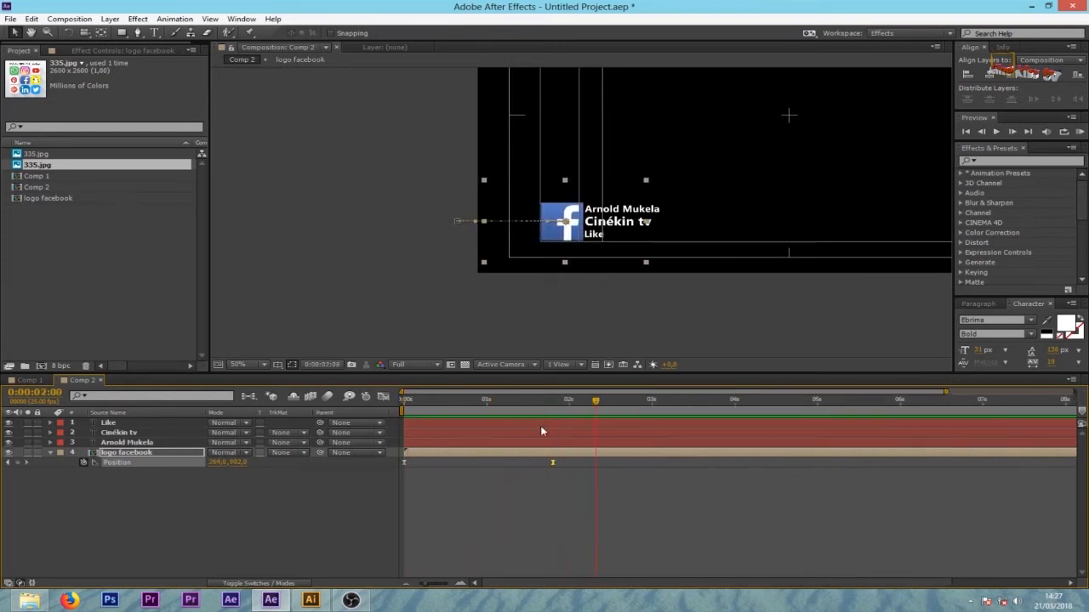
# Keyframe the Position of all three text layers at 0:00:02:13, and move them straight up above the logo at 0:00:01:20.
pyautogui.moveTo(563, 401)
pyautogui.mouseDown()
pyautogui.moveTo(555, 403)
pyautogui.moveTo(574, 412)
pyautogui.moveTo(554, 413)
pyautogui.moveTo(652, 417)
pyautogui.mouseUp()
pyautogui.click(623, 424)
pyautogui.keyDown('shift'); pyautogui.click(624, 432); pyautogui.keyUp('shift')
pyautogui.keyDown('shift'); pyautogui.click(624, 442); pyautogui.keyUp('shift')
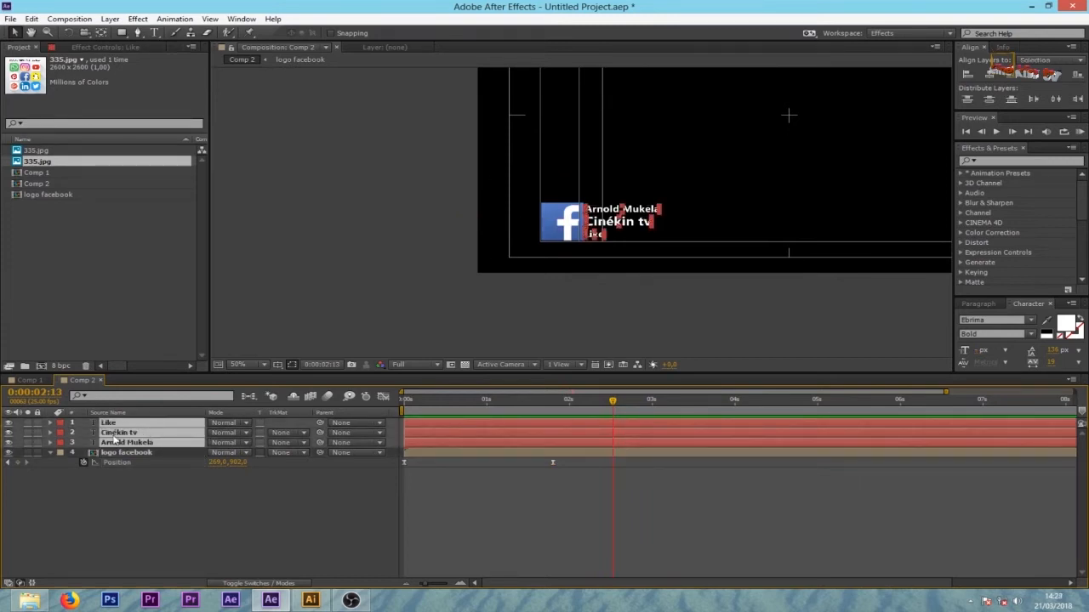
pyautogui.hotkey('alt', 'shift', 'p')
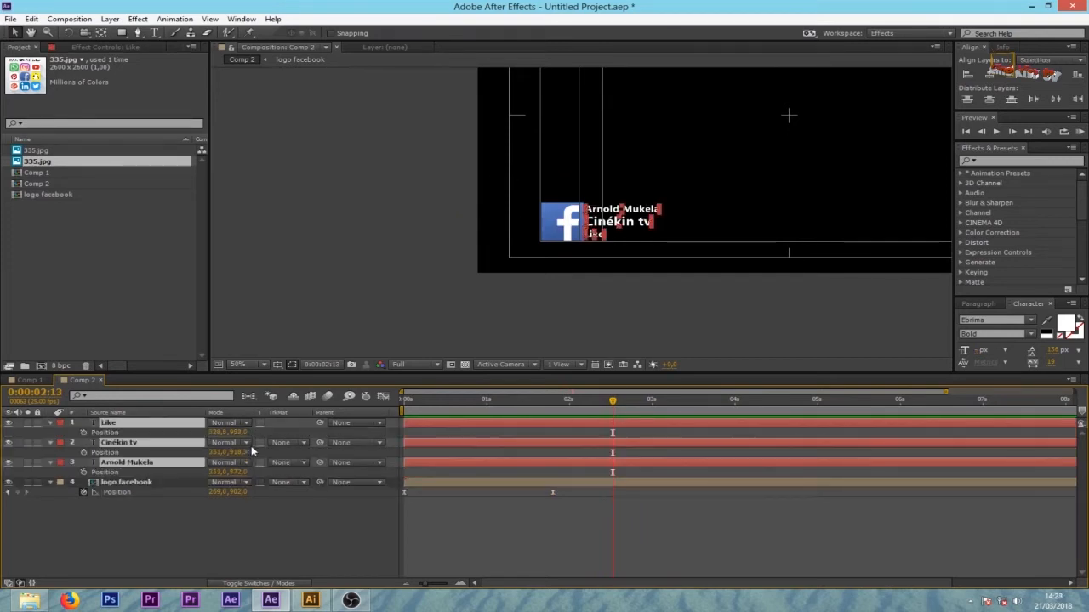
pyautogui.click(89, 433)
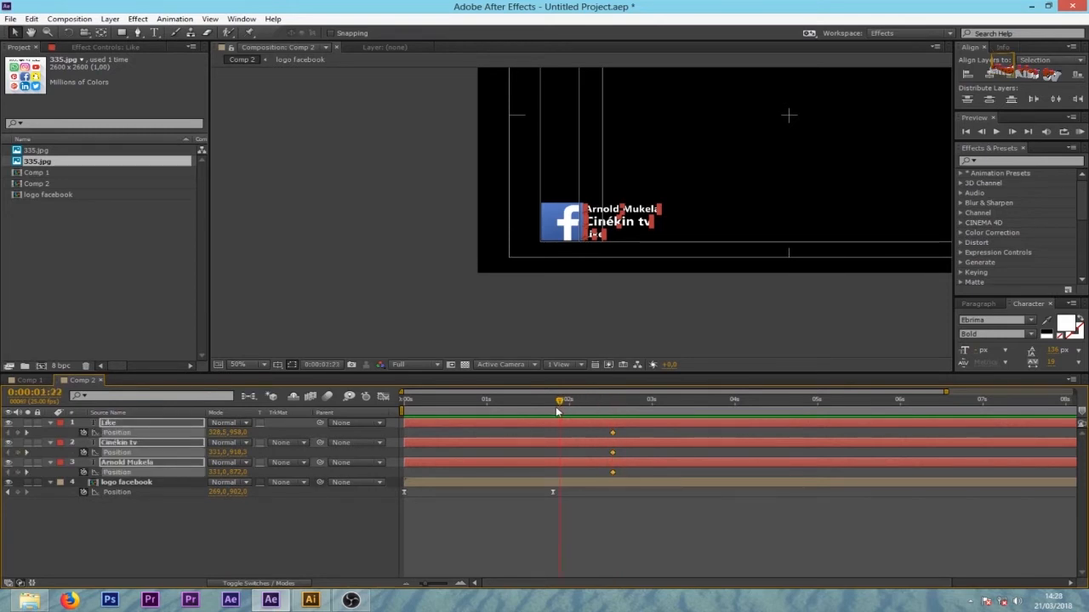
pyautogui.moveTo(238, 434); pyautogui.dragTo(104, 445)
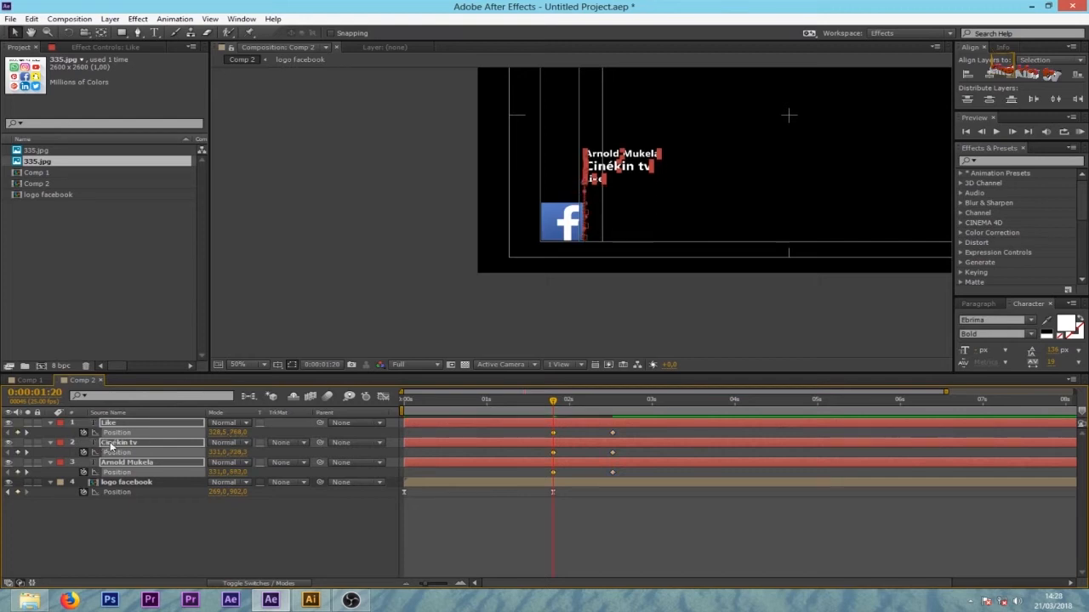
# Undo the vertical move of the three text layers and instead move them horizontally past the frame's left edge at 0:00:01:20.
pyautogui.hotkey('ctrl', 'z')
pyautogui.moveTo(213, 434); pyautogui.dragTo(2, 456)
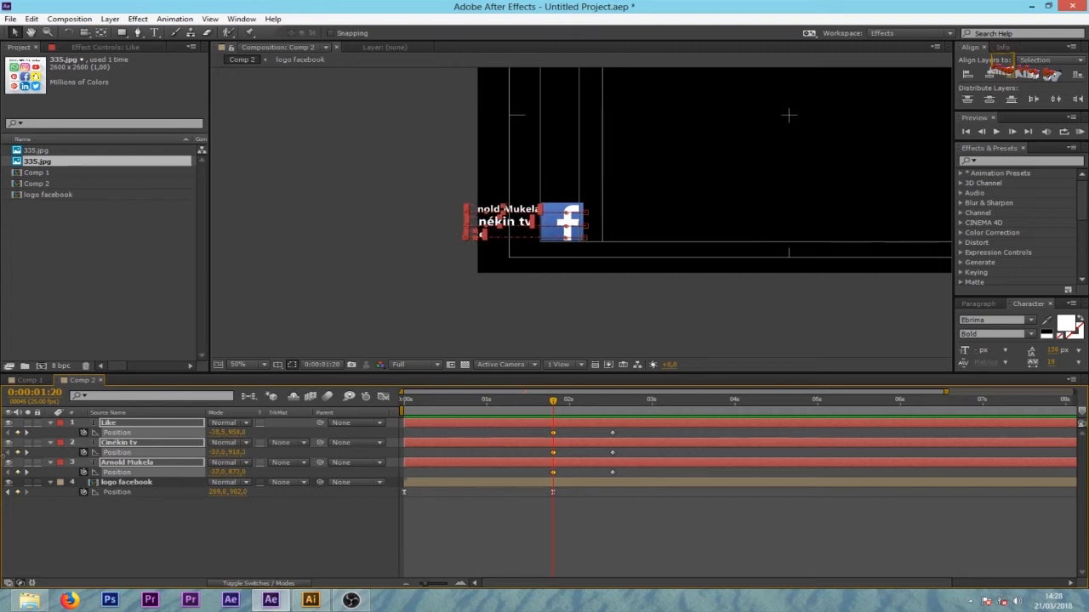
pyautogui.moveTo(213, 434); pyautogui.dragTo(54, 433)
pyautogui.moveTo(536, 408); pyautogui.dragTo(350, 414)
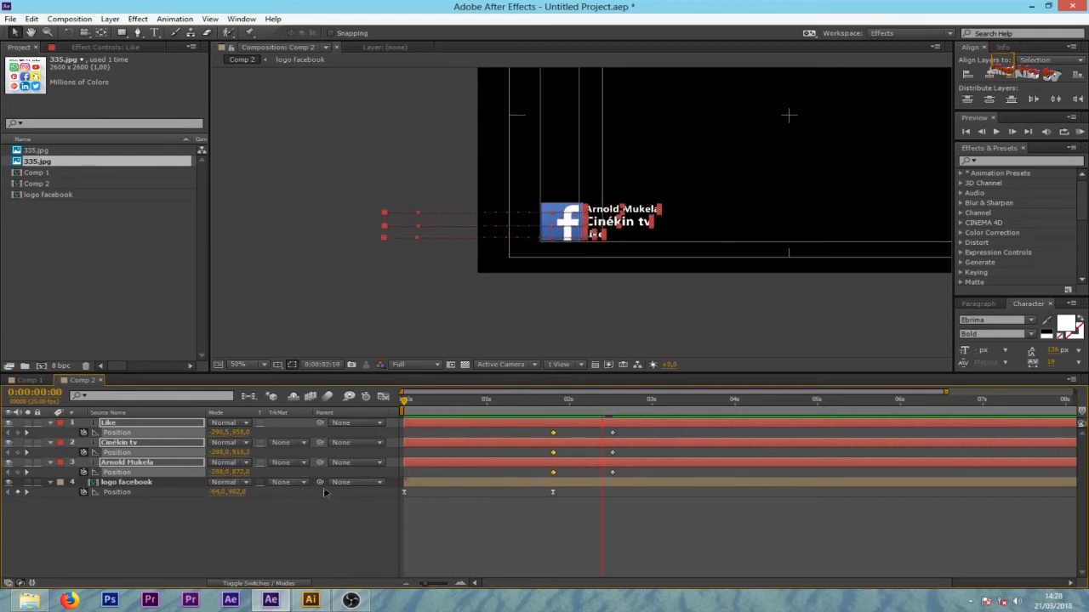
pyautogui.click(585, 401)
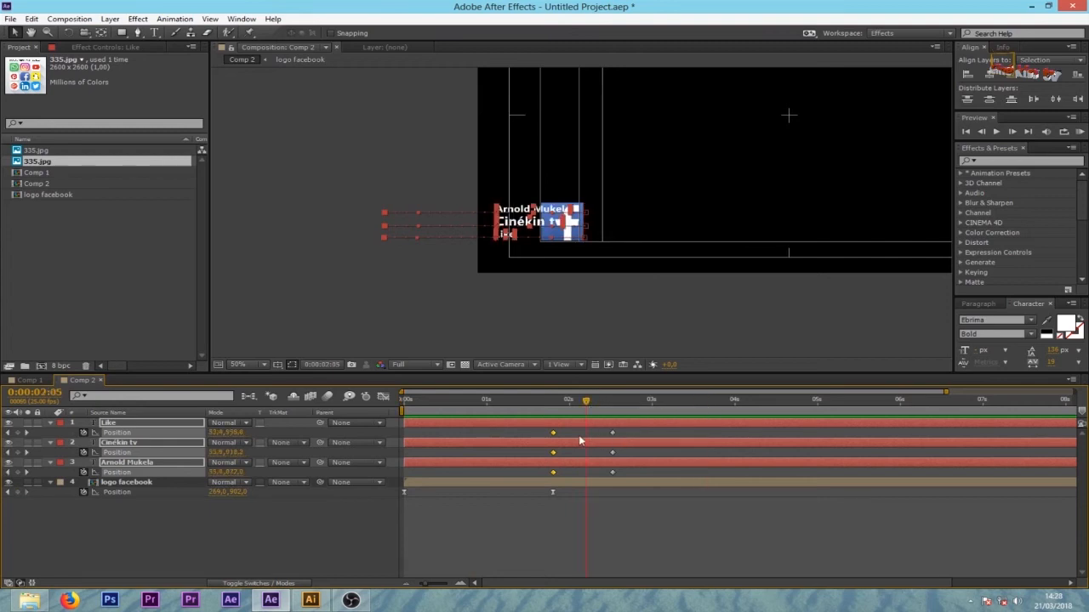
# Shift the text layers' end Position keyframes to about 0:00:02:15, and apply Easy Ease to all Position keyframes of these layers.
pyautogui.moveTo(623, 434); pyautogui.dragTo(619, 472)
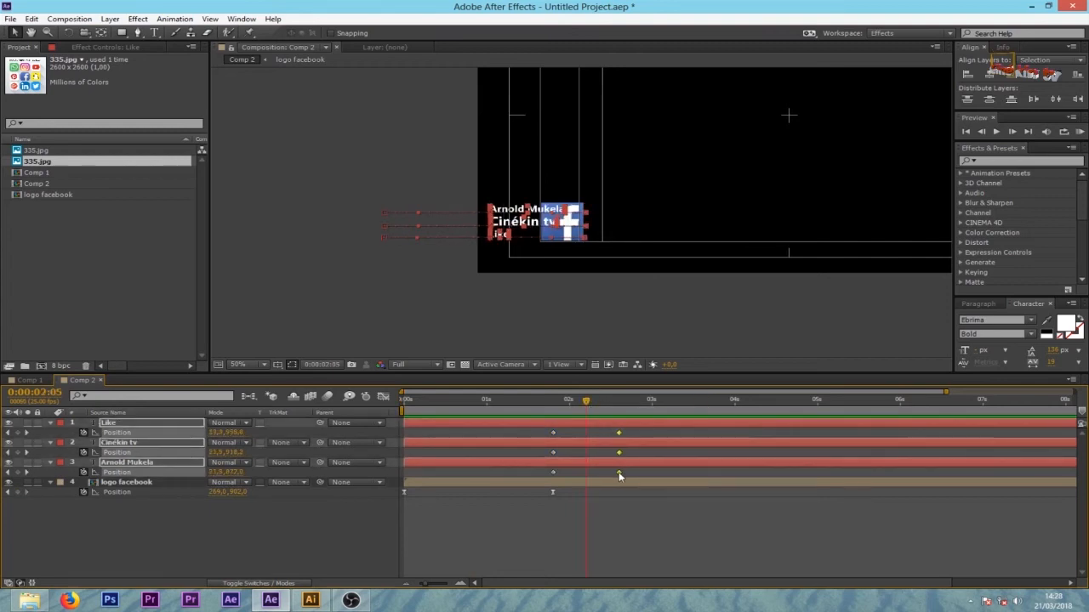
pyautogui.moveTo(638, 429); pyautogui.dragTo(553, 486)
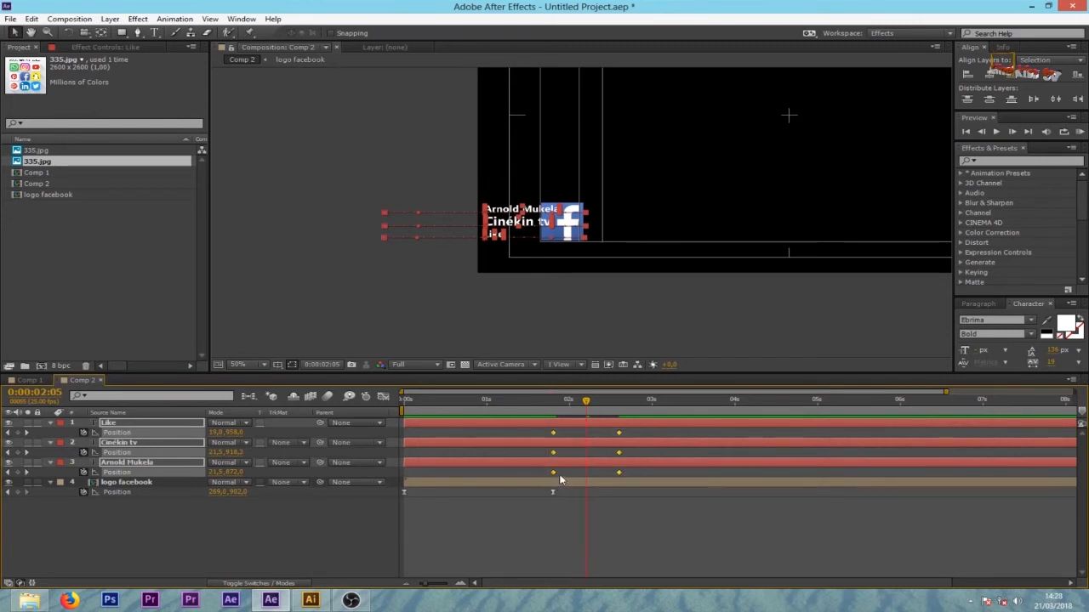
pyautogui.rightClick(620, 433)
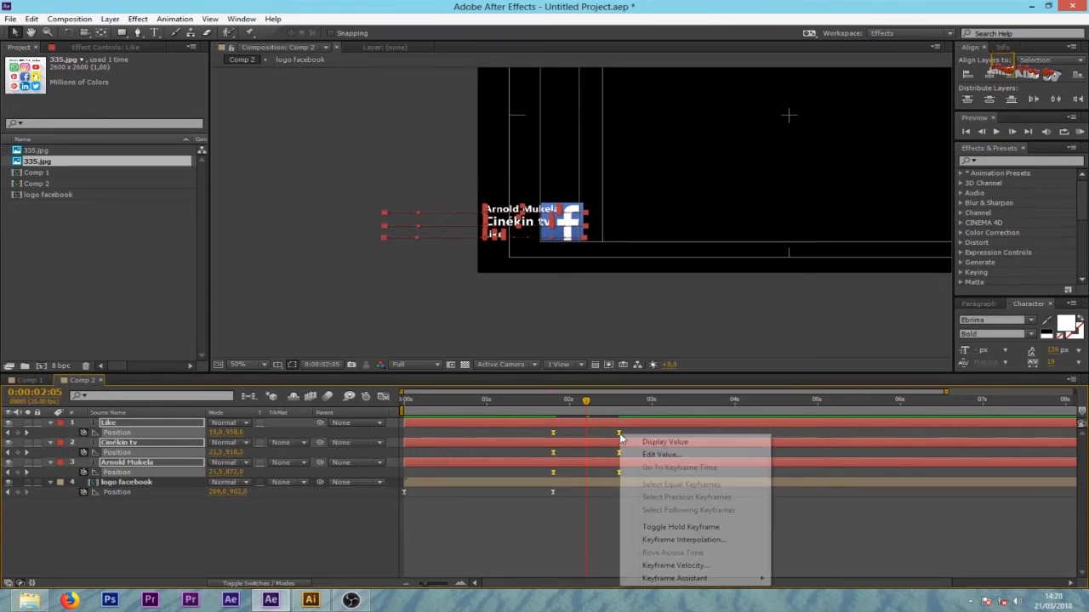
pyautogui.moveTo(757, 580)
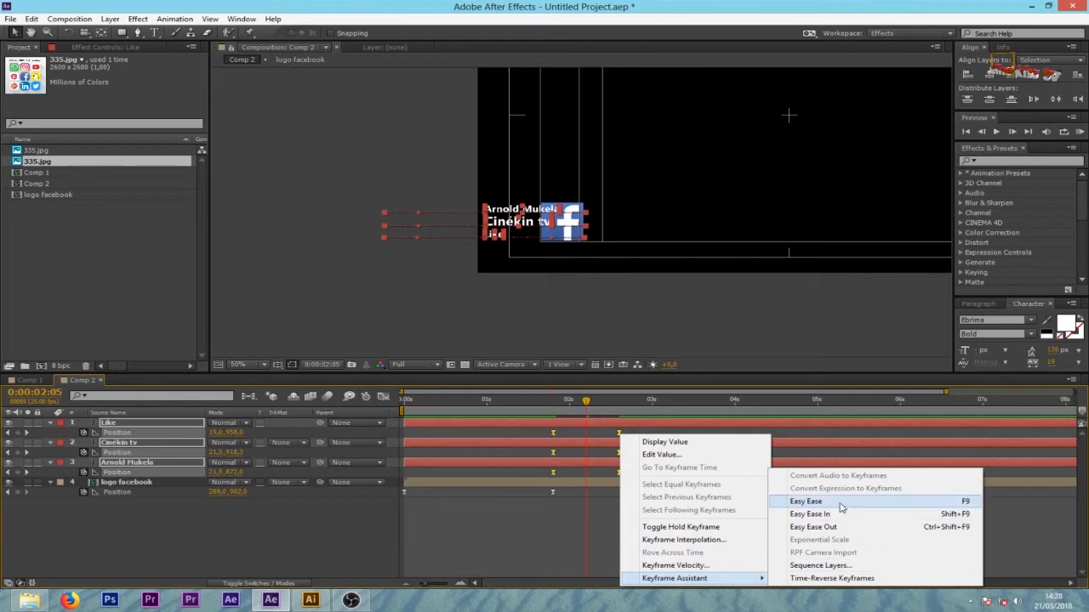
pyautogui.click(806, 503)
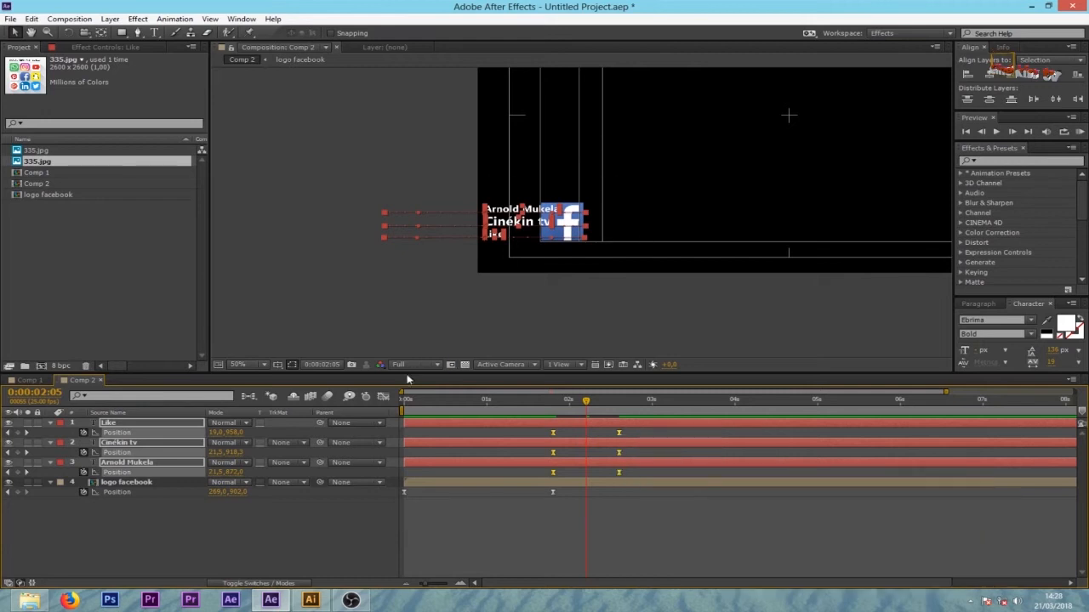
# Display the three text layers' Position speed curves in the Graph Editor and select their end keyframes.
pyautogui.click(384, 398)
pyautogui.moveTo(607, 561); pyautogui.dragTo(606, 563)
pyautogui.rightClick(659, 512)
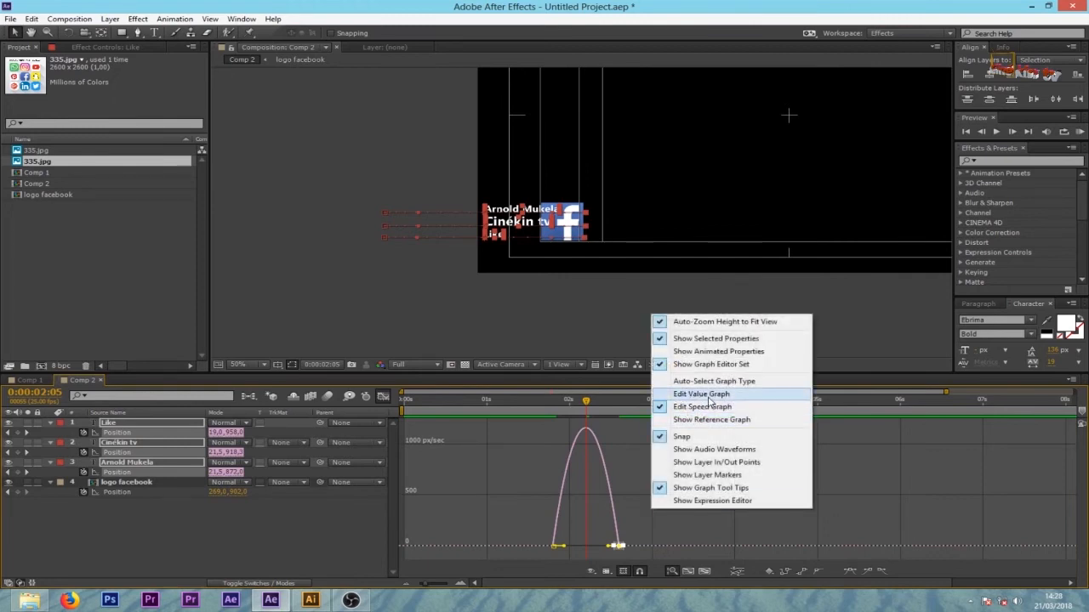
pyautogui.click(702, 393)
pyautogui.rightClick(628, 531)
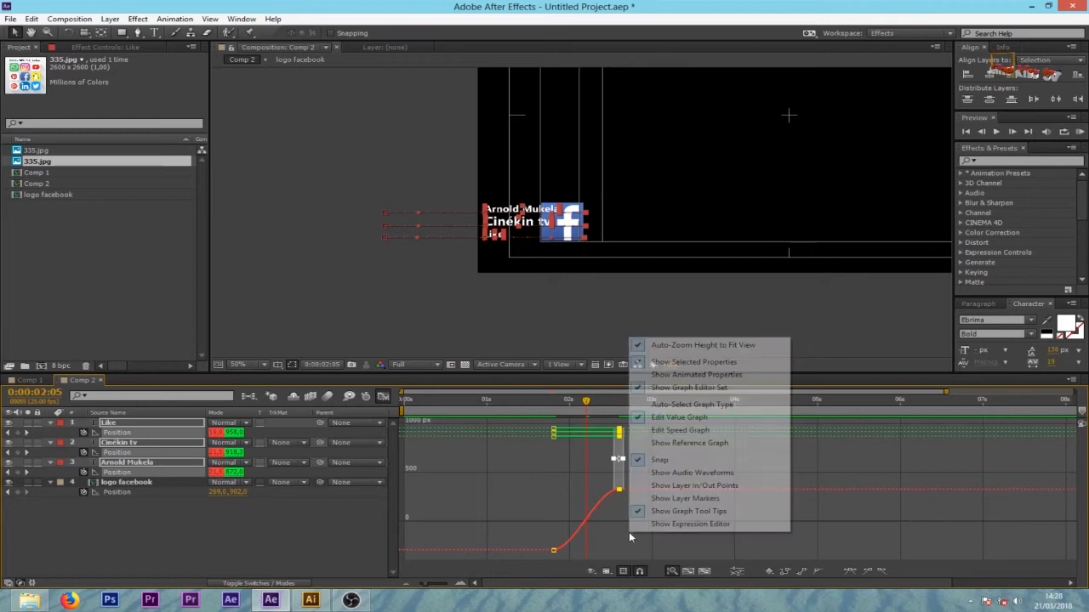
pyautogui.click(607, 575)
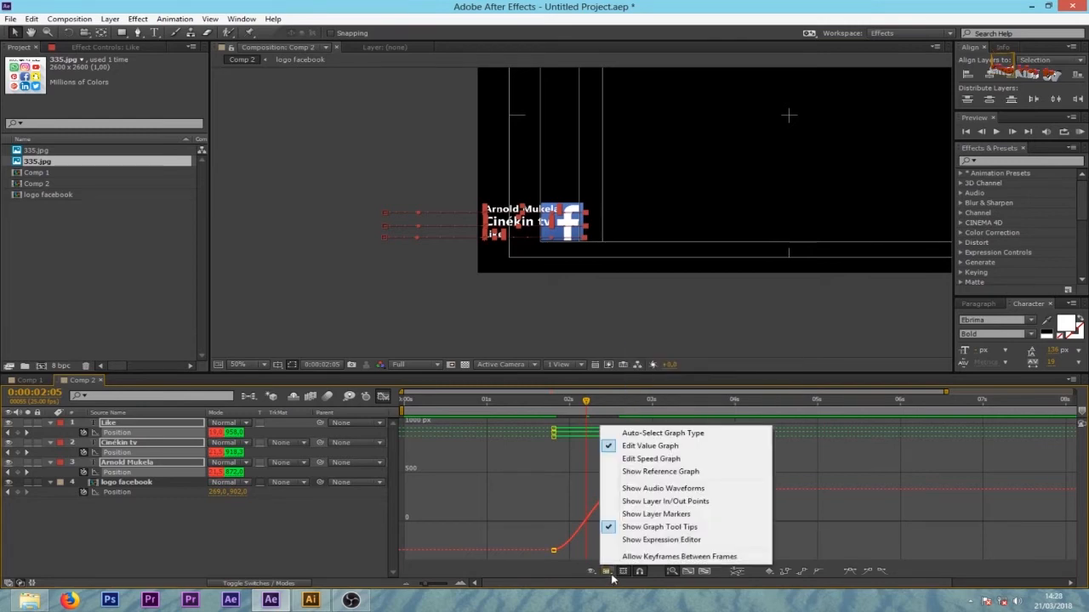
pyautogui.click(652, 460)
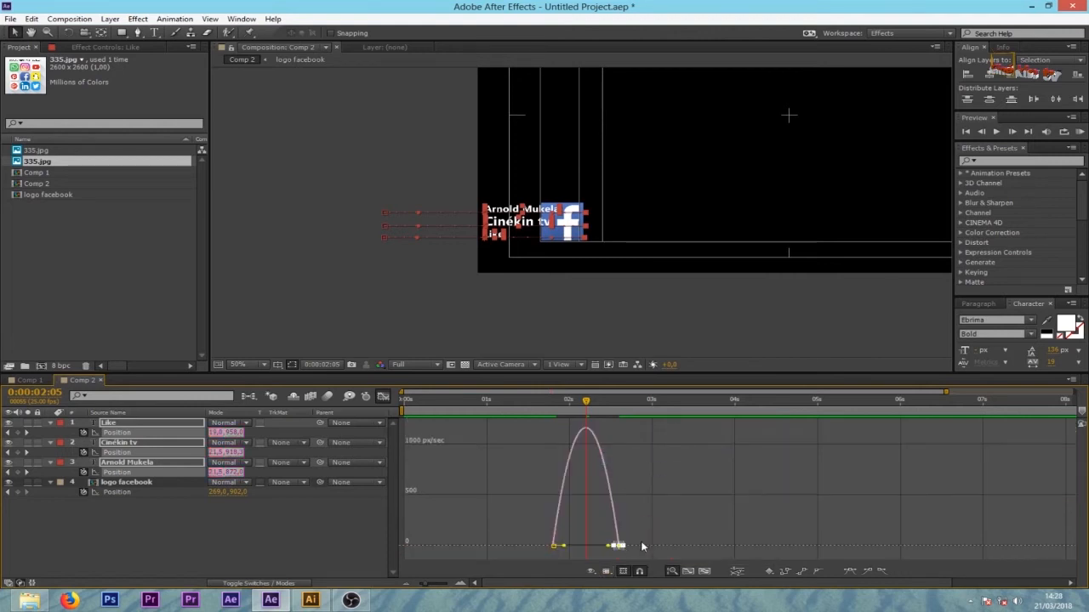
# Lengthen the slow-down at the end of the text layers' speed curve and return to the layer bars.
pyautogui.moveTo(609, 548); pyautogui.dragTo(568, 554)
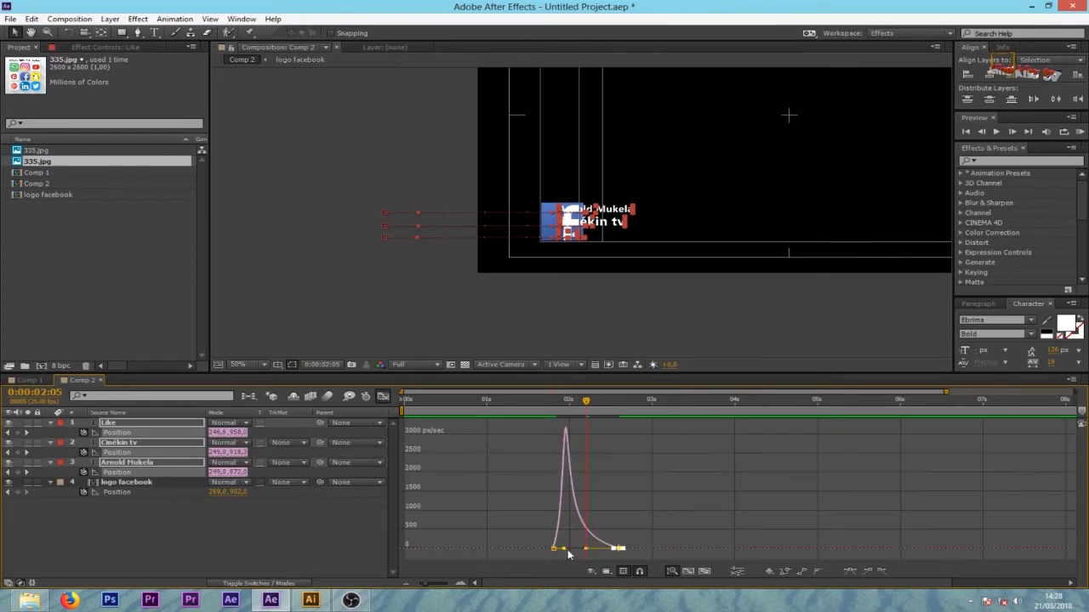
pyautogui.click(387, 398)
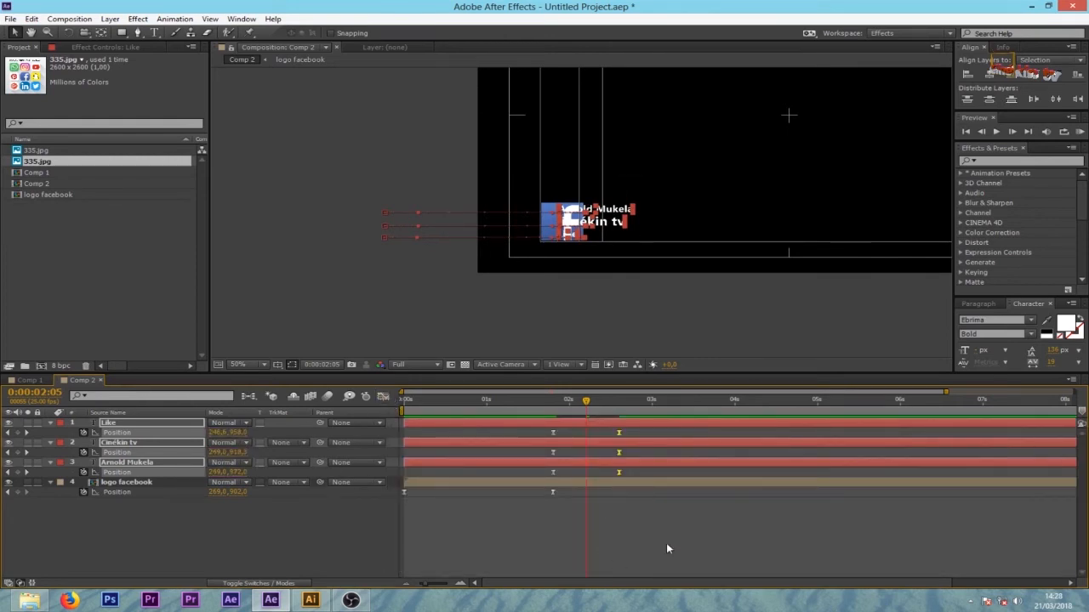
pyautogui.click(666, 549)
# Set the work area's end at 0:00:03:00 and preview the logo and text slide-in.
pyautogui.moveTo(664, 408); pyautogui.dragTo(653, 407)
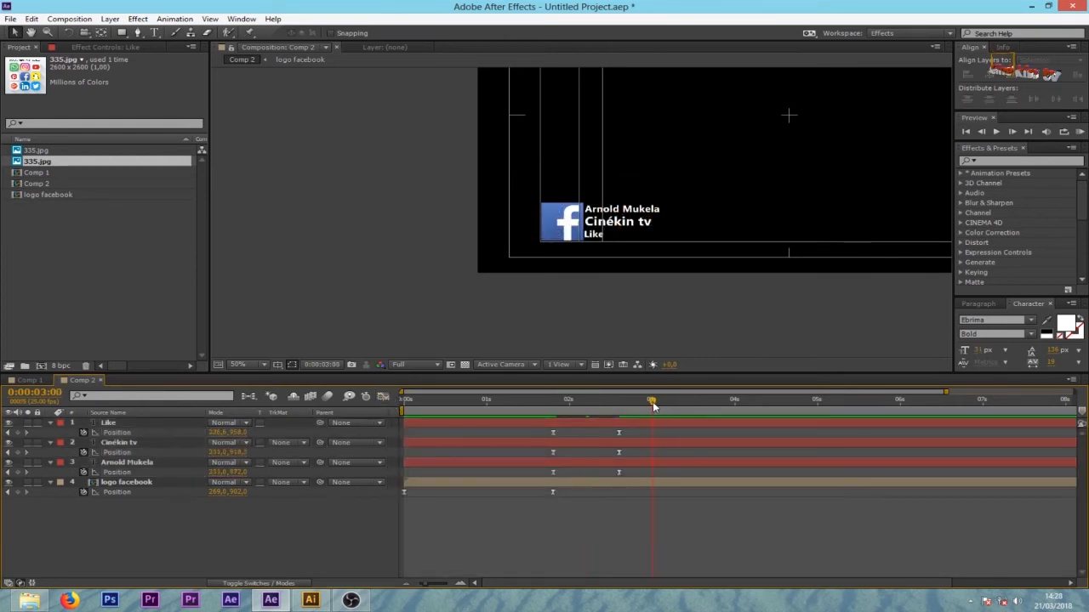
pyautogui.press('n')
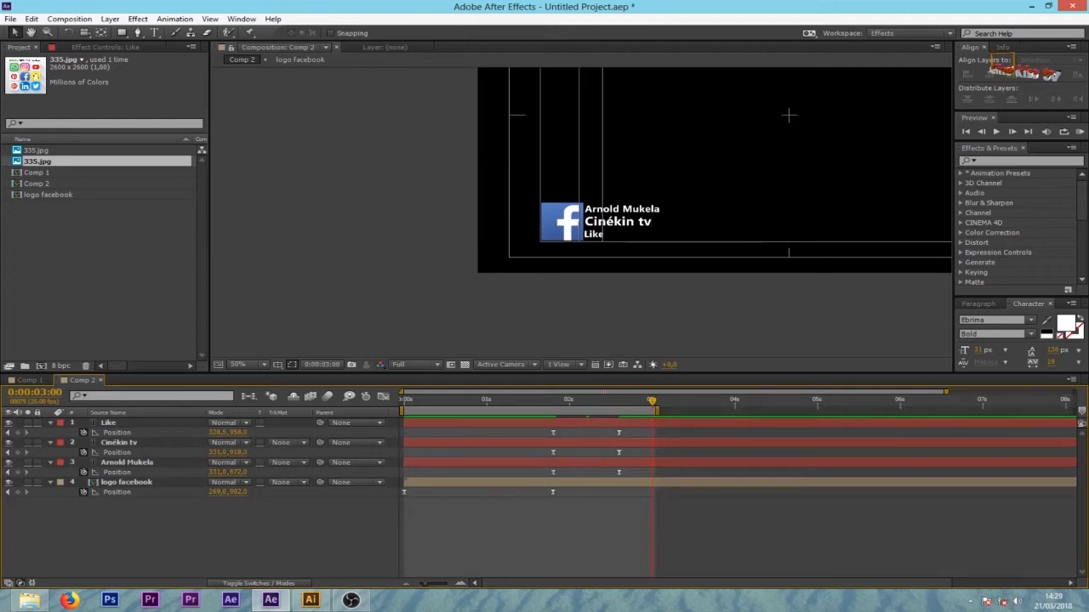
pyautogui.click(1078, 132)
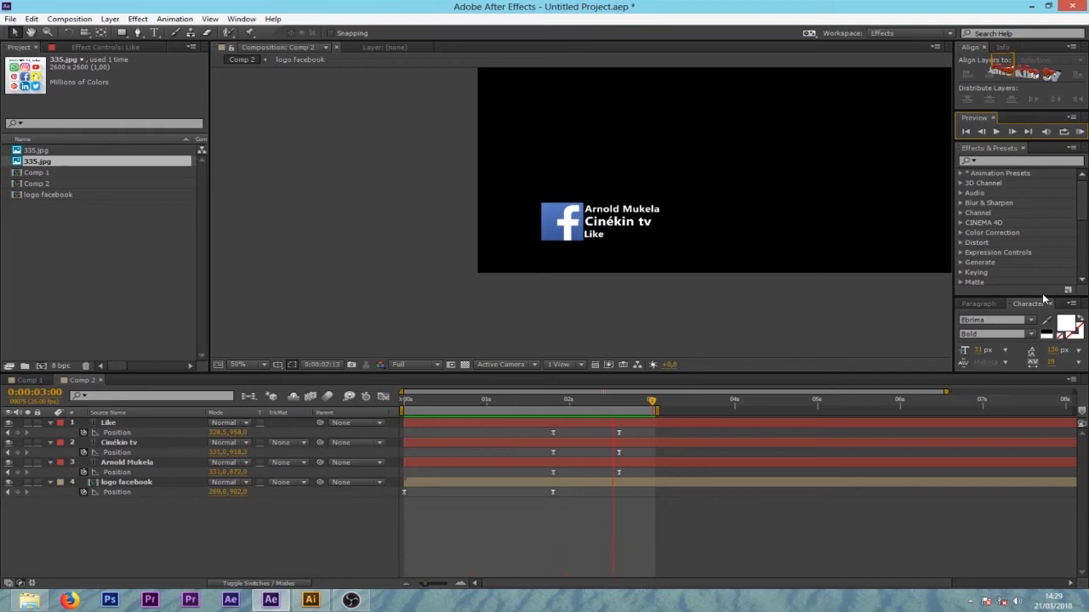
pyautogui.press('space')
# Move the 0:00:01:20 keyframes of all layers to about 0:00:01:06 and the text layers' end keyframes to 0:00:02:06, and preview.
pyautogui.moveTo(632, 432); pyautogui.dragTo(524, 514)
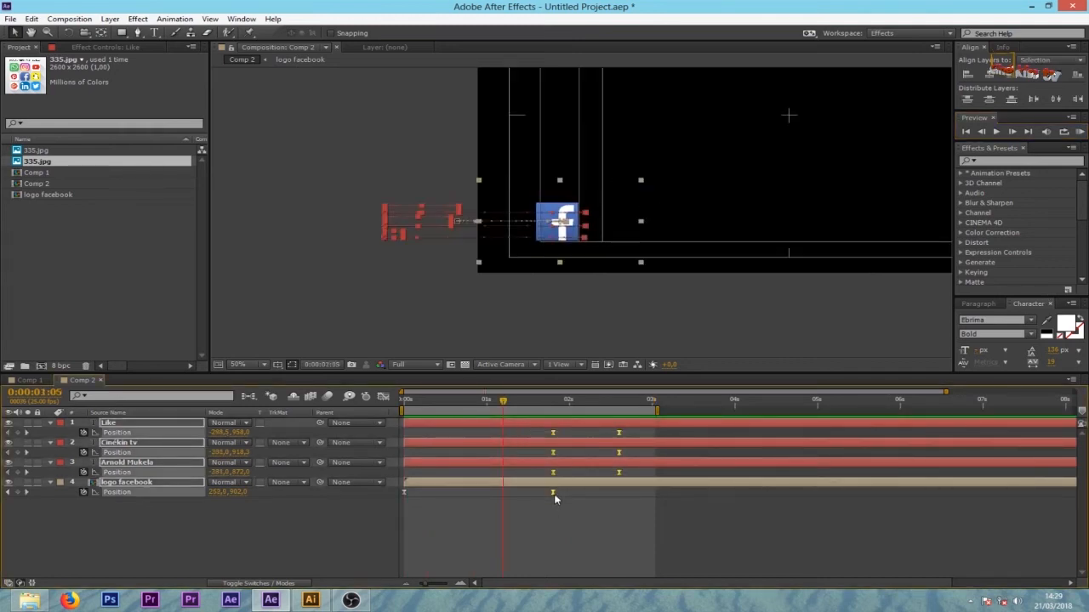
pyautogui.moveTo(555, 494); pyautogui.dragTo(516, 497)
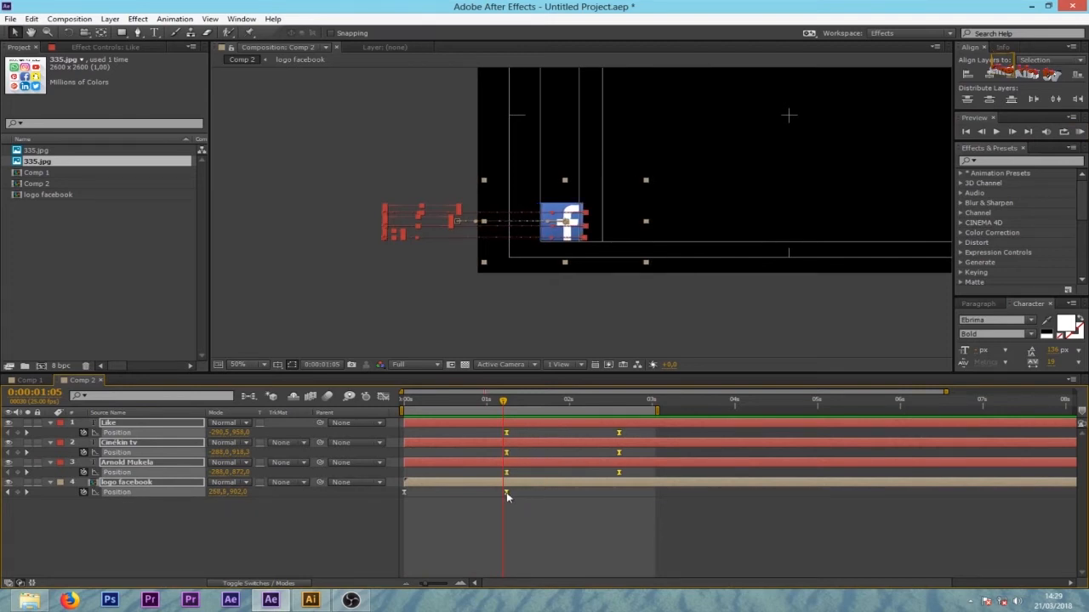
pyautogui.moveTo(634, 432); pyautogui.dragTo(591, 474)
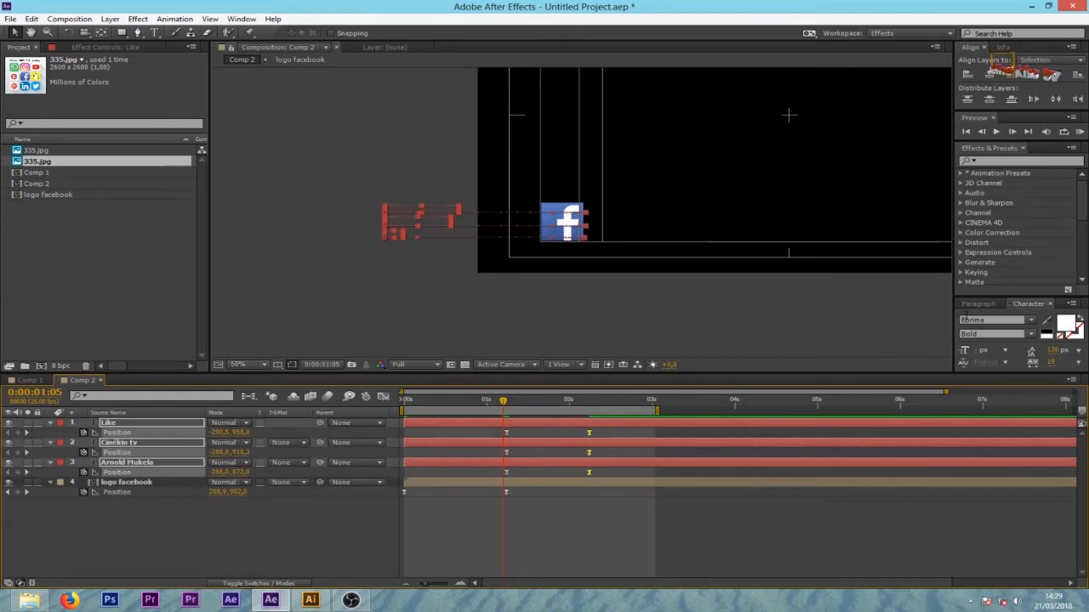
pyautogui.click(1078, 132)
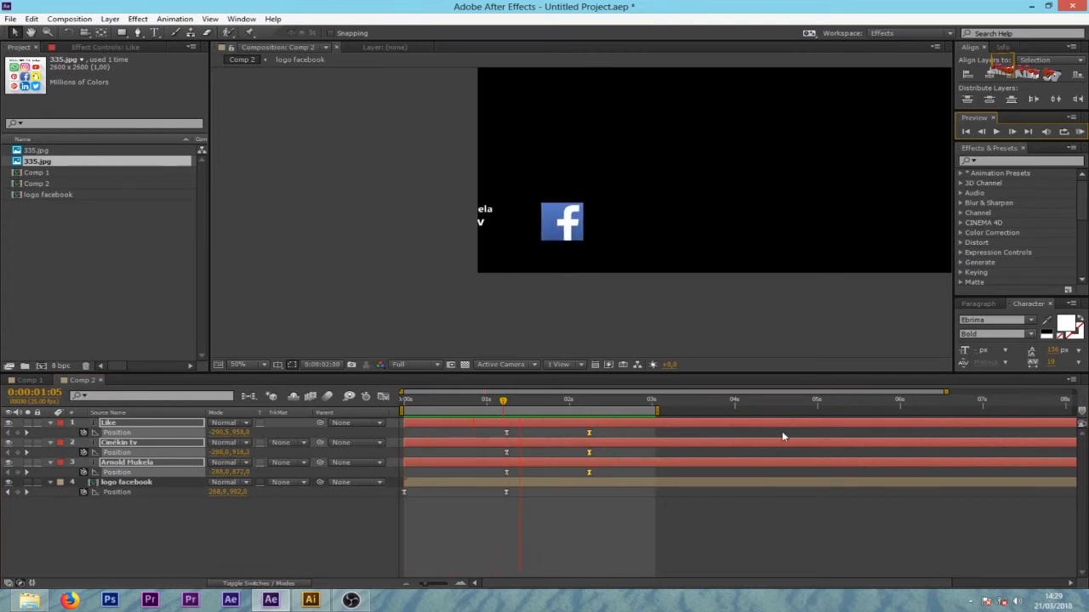
pyautogui.press('space')
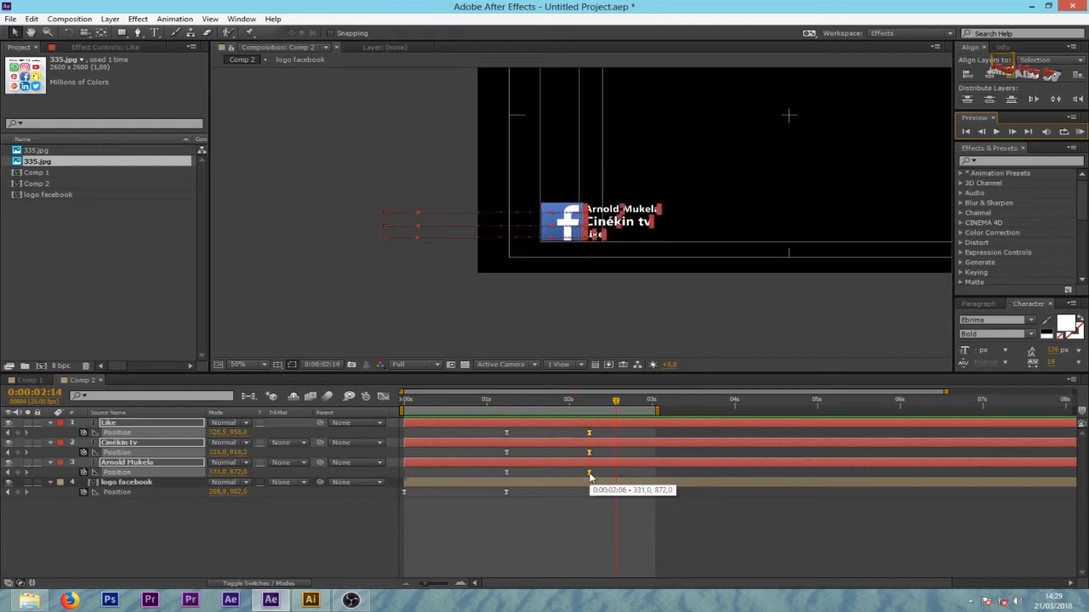
# Move the three text layers' end Position keyframes earlier to about 0:00:02:00 and preview the faster slide-in.
pyautogui.click(570, 475)
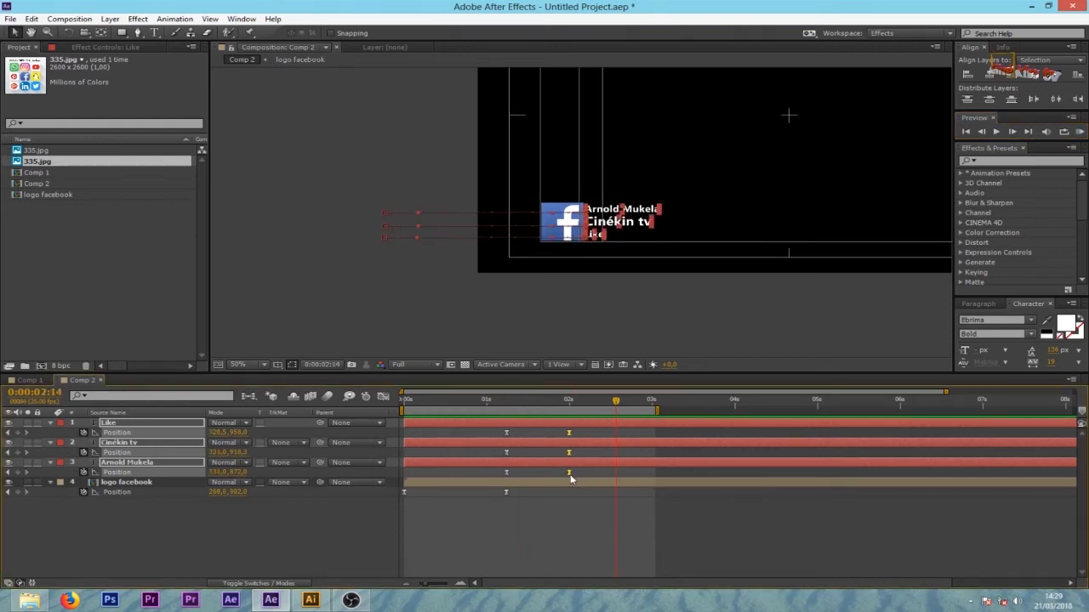
pyautogui.click(1078, 131)
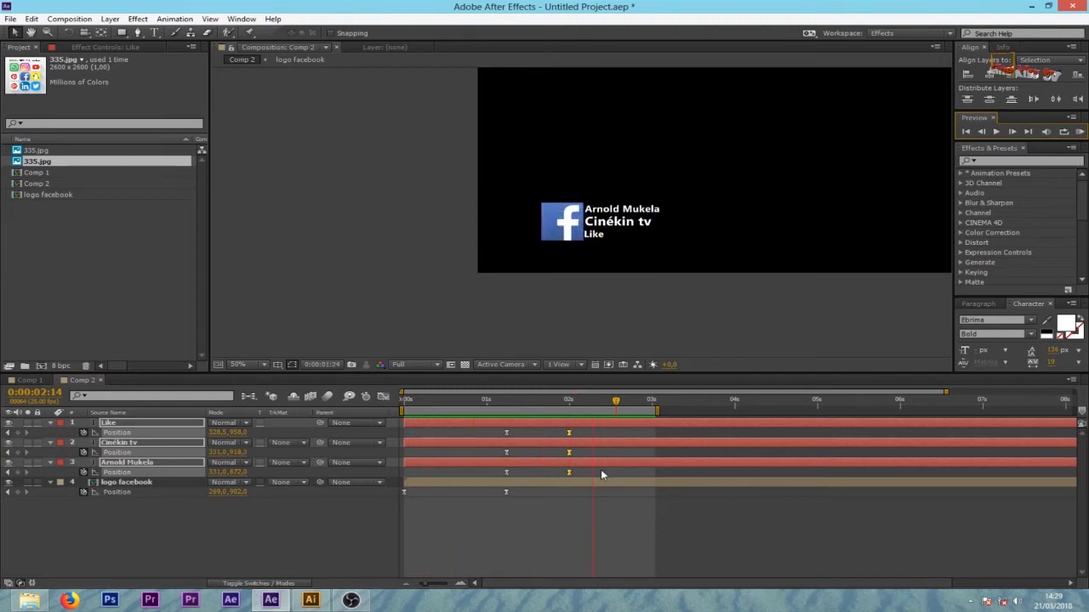
pyautogui.click(550, 482)
# Move the text layers' start Position keyframes to just before 0:00:01:00 and their end keyframes to about 0:00:01:22, and preview.
pyautogui.moveTo(584, 431); pyautogui.dragTo(495, 474)
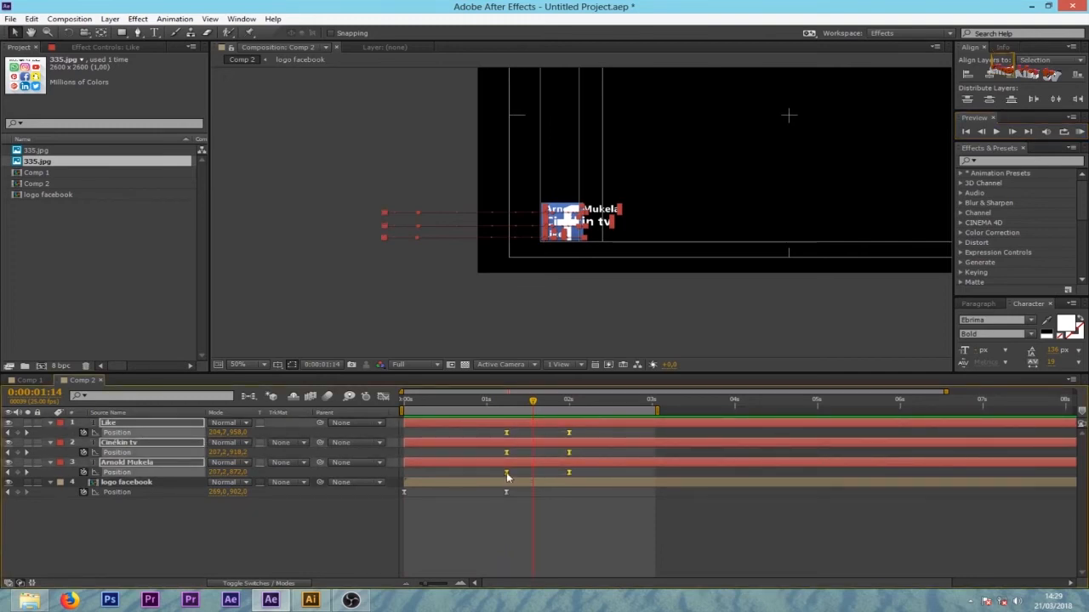
pyautogui.moveTo(507, 478); pyautogui.dragTo(484, 478)
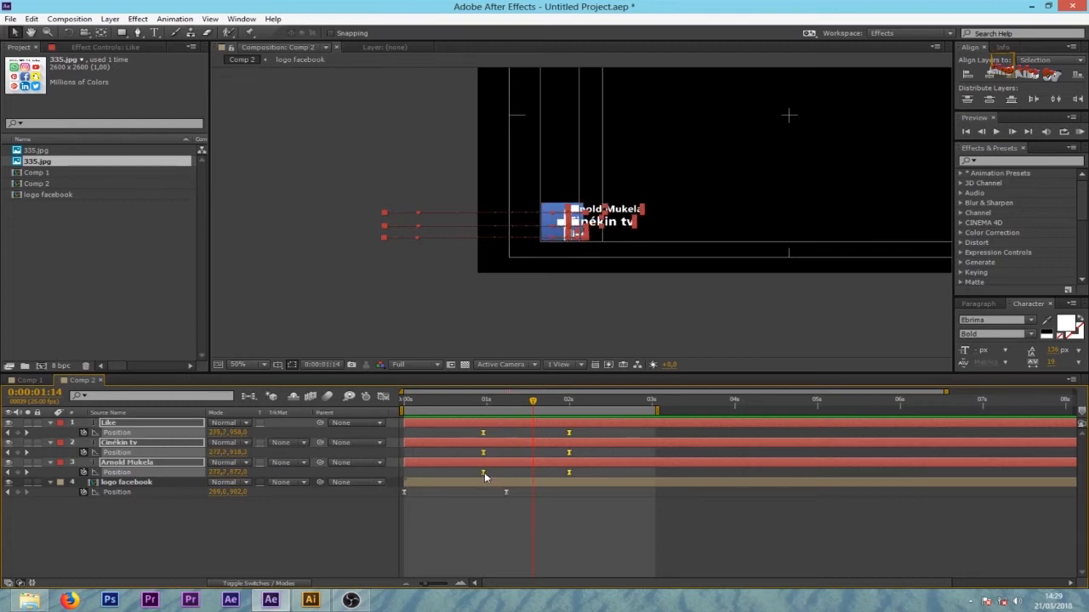
pyautogui.moveTo(568, 474); pyautogui.dragTo(558, 475)
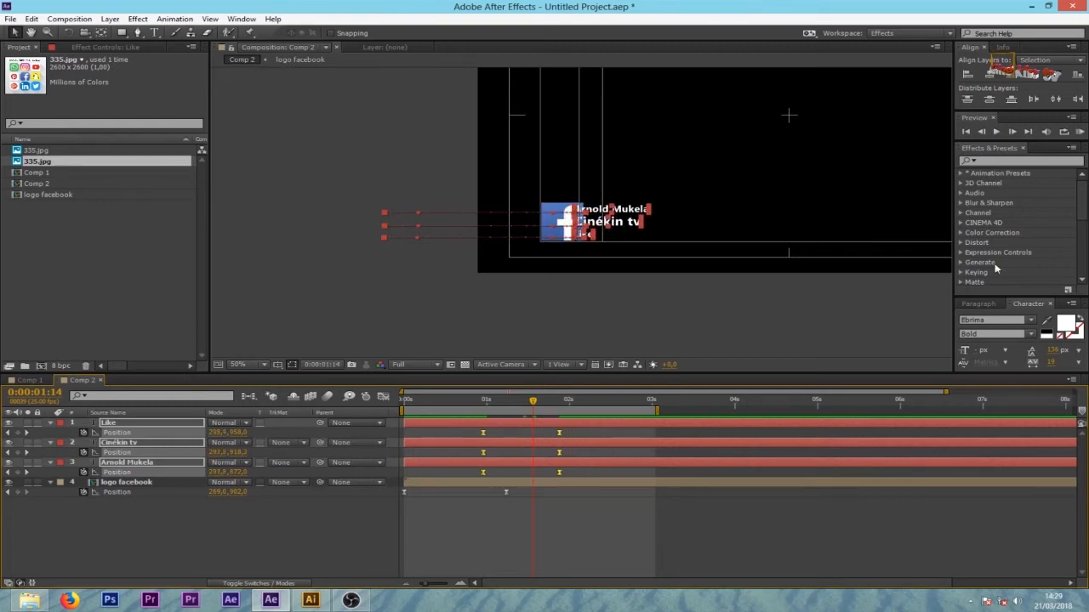
pyautogui.click(1080, 130)
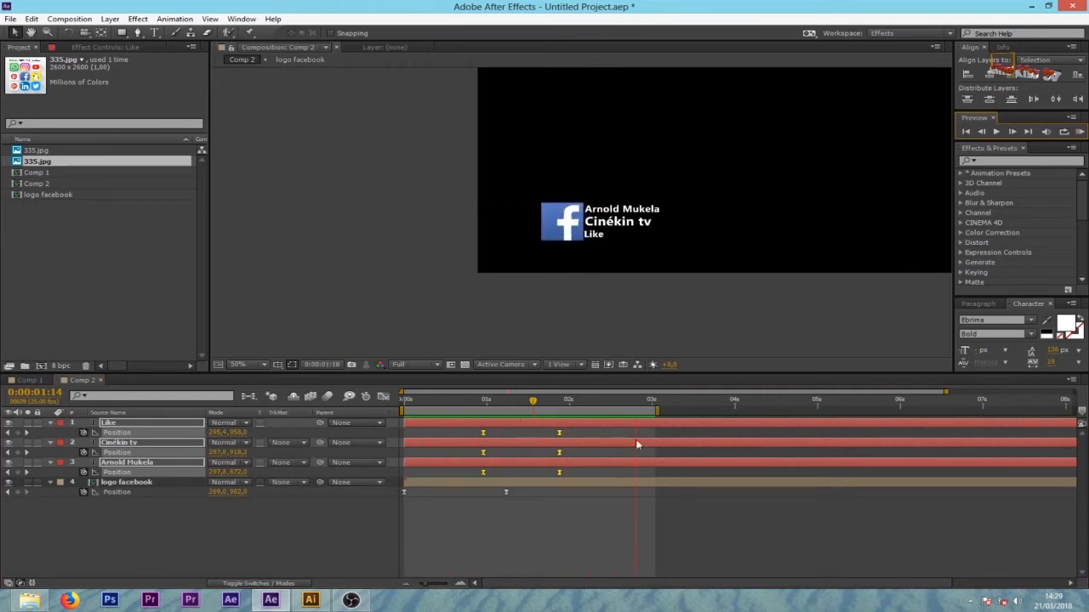
pyautogui.press('space')
pyautogui.click(622, 517)
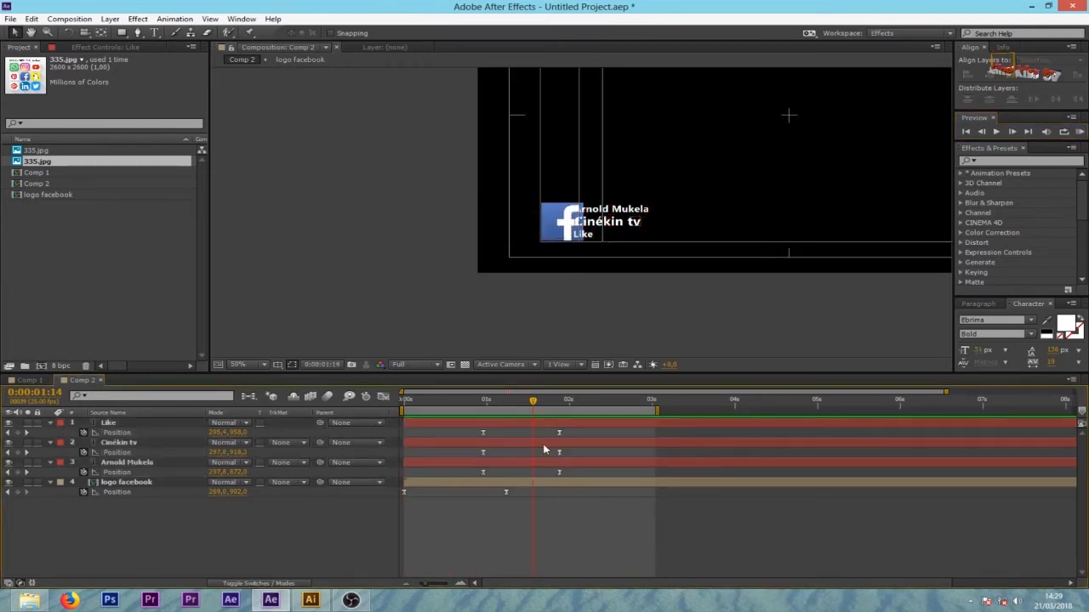
# Stagger the text entrances by delaying the Cinékin tv layer a few frames and the Like layer a few more, and preview.
pyautogui.click(544, 444)
pyautogui.moveTo(547, 444); pyautogui.dragTo(599, 424)
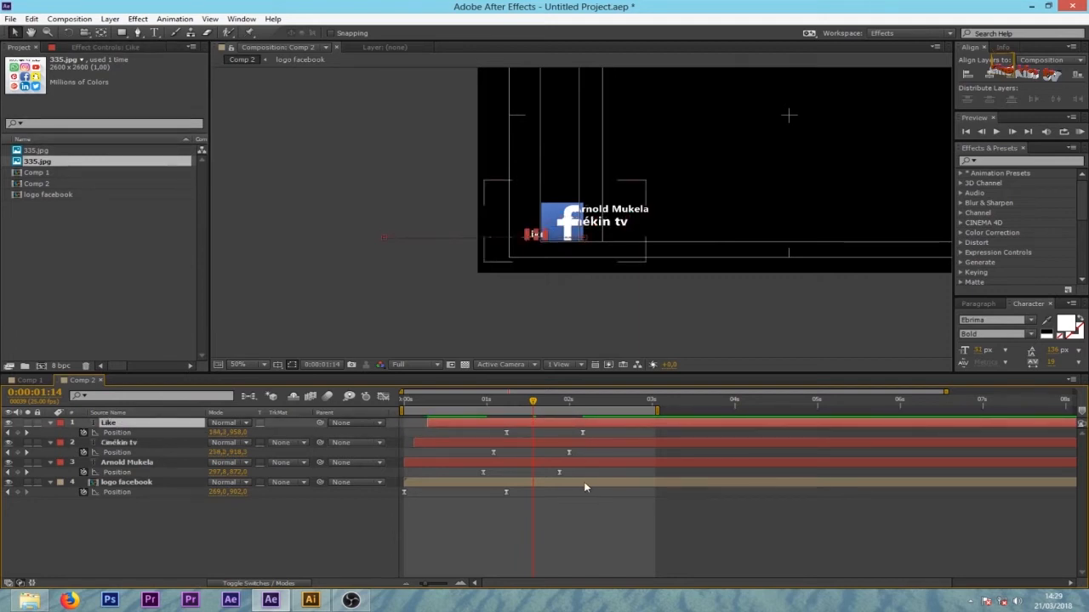
pyautogui.click(1079, 133)
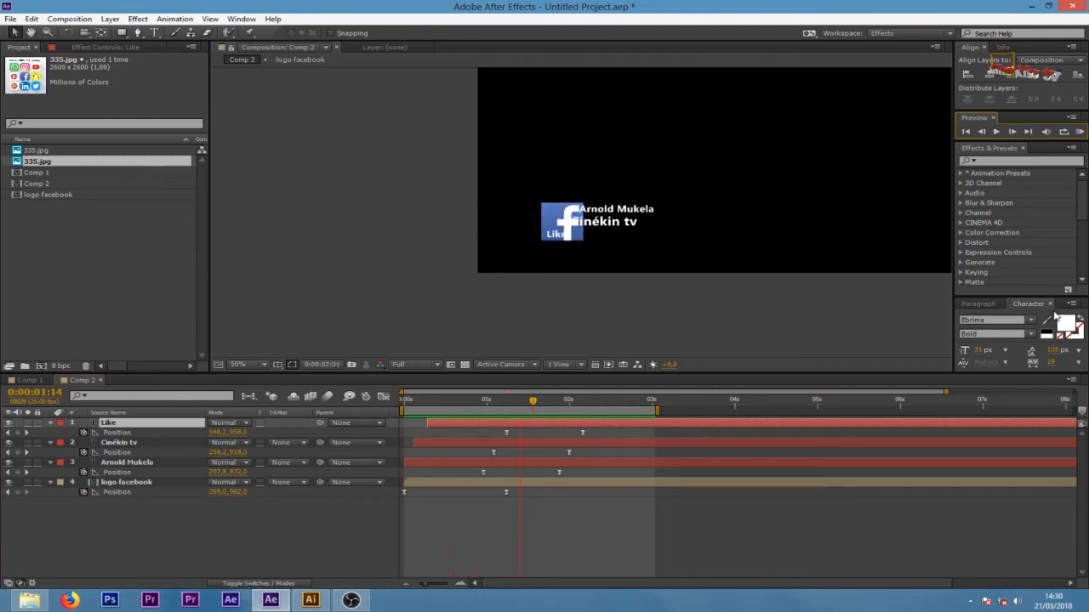
pyautogui.press('space')
# Delay the end keyframes to about 0:00:02:00 for the name line, 0:00:02:03 for Cinékin tv and 0:00:02:08 for Like, and preview.
pyautogui.moveTo(626, 402); pyautogui.dragTo(547, 406)
pyautogui.moveTo(603, 432); pyautogui.dragTo(568, 475)
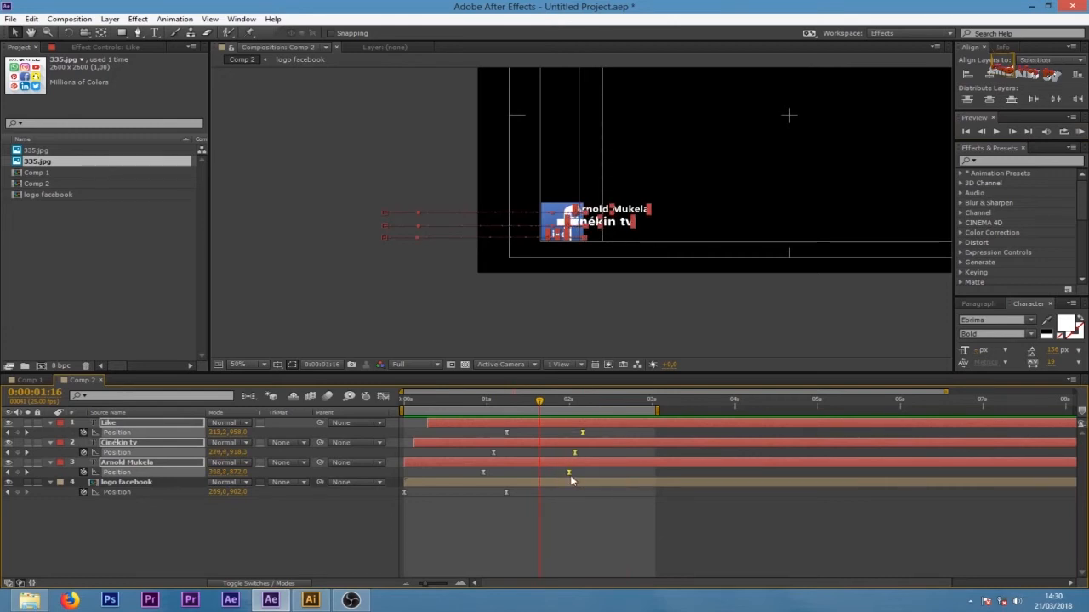
pyautogui.moveTo(585, 434); pyautogui.dragTo(596, 432)
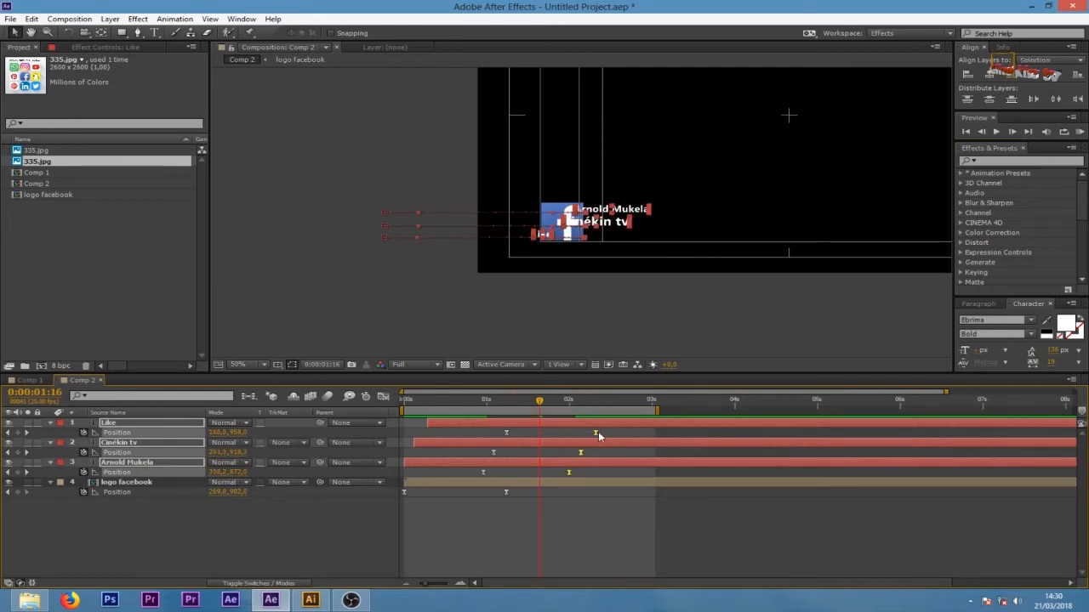
pyautogui.click(1079, 131)
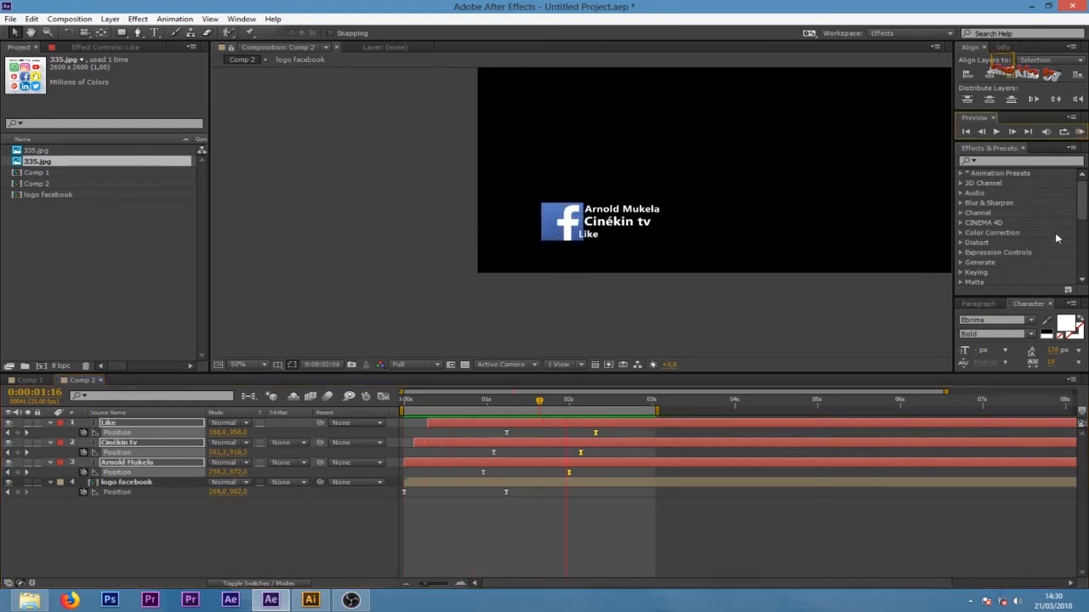
pyautogui.press('space')
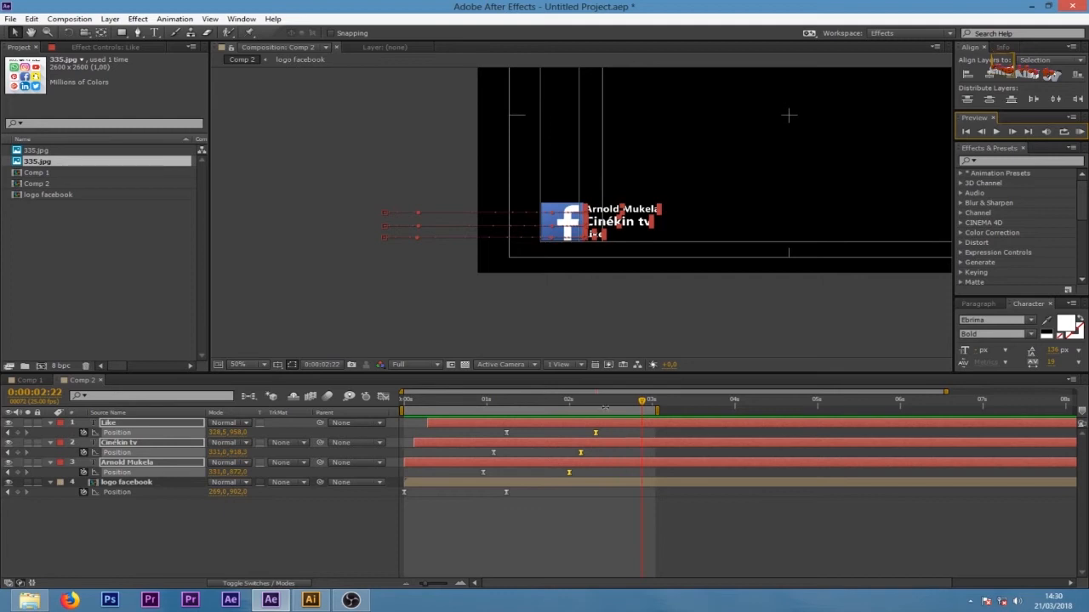
# Scrub back through the text slide-in, collapse the three text layers' Position properties and clear the layer selection.
pyautogui.moveTo(642, 400); pyautogui.dragTo(561, 427)
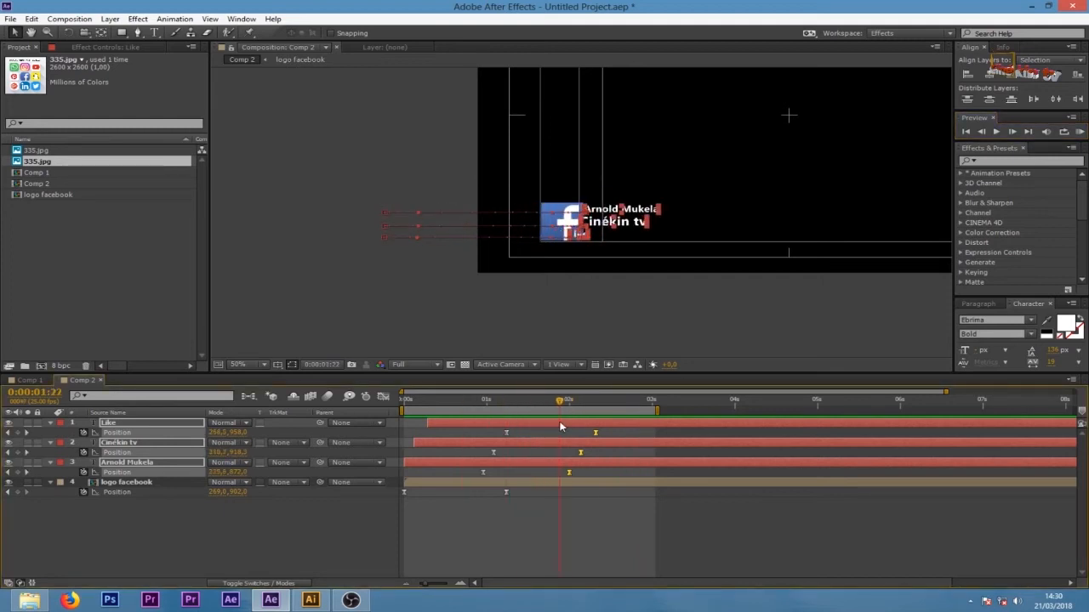
pyautogui.click(383, 397)
pyautogui.click(383, 397)
pyautogui.click(50, 422)
pyautogui.click(595, 470)
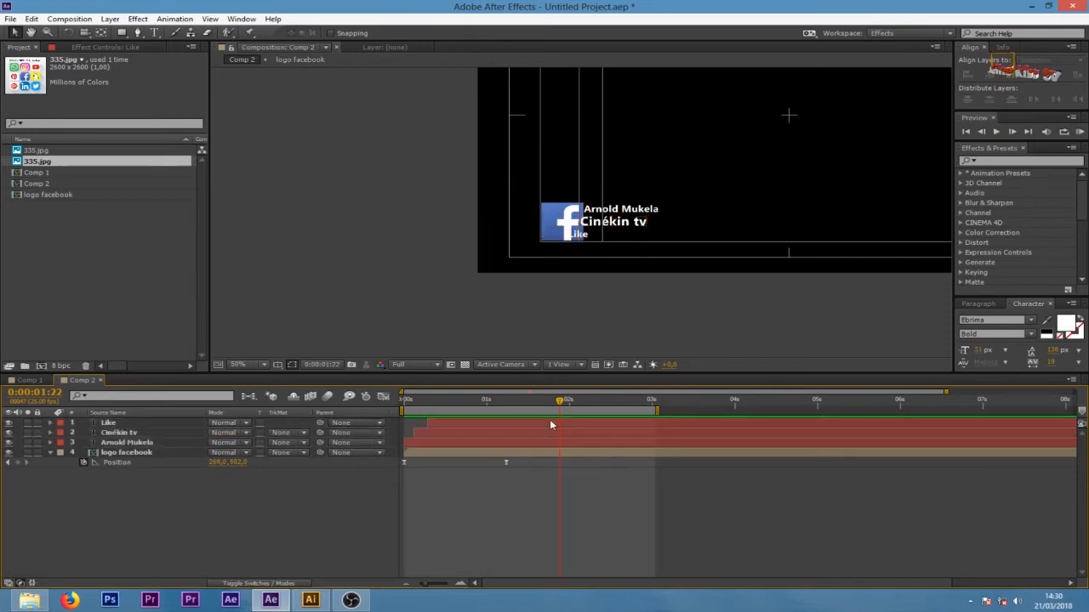
# At 0:00:01:03, draw an orange shape-layer rectangle covering the Facebook logo and position it over the logo.
pyautogui.moveTo(482, 406)
pyautogui.mouseDown()
pyautogui.moveTo(598, 405)
pyautogui.moveTo(505, 427)
pyautogui.moveTo(484, 407)
pyautogui.moveTo(495, 409)
pyautogui.mouseUp()
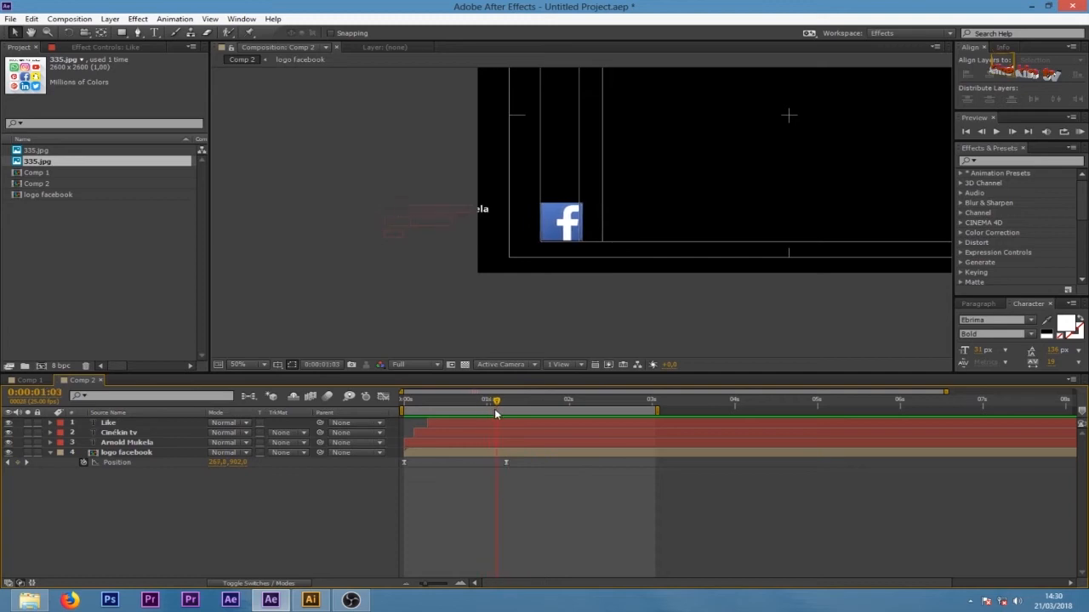
pyautogui.click(124, 31)
pyautogui.moveTo(531, 198); pyautogui.dragTo(598, 241)
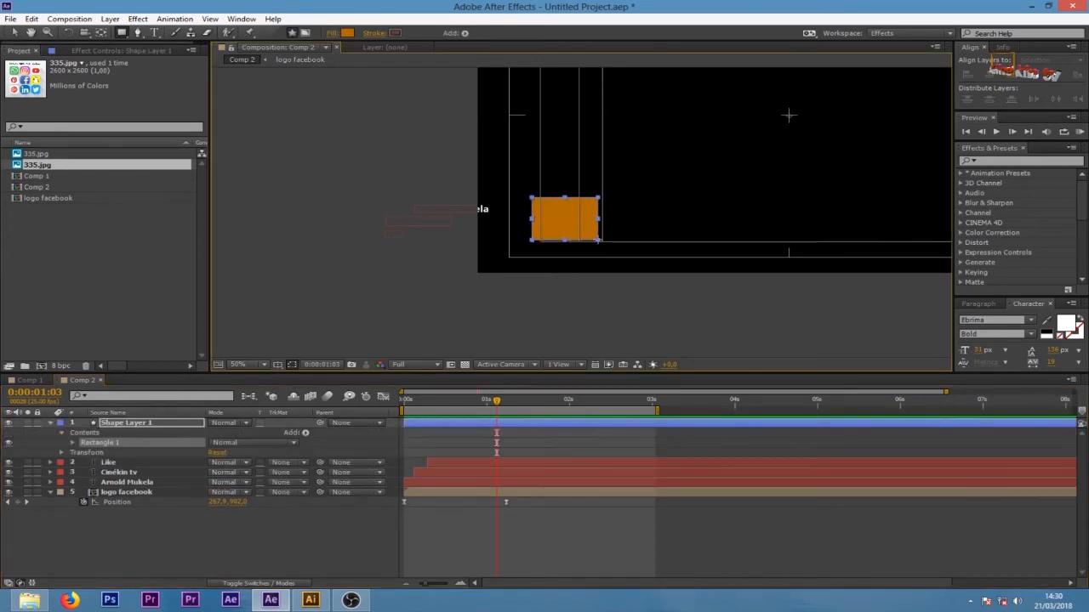
pyautogui.click(14, 31)
pyautogui.moveTo(578, 223)
pyautogui.mouseDown()
pyautogui.moveTo(549, 220)
pyautogui.moveTo(596, 222)
pyautogui.moveTo(567, 223)
pyautogui.mouseUp()
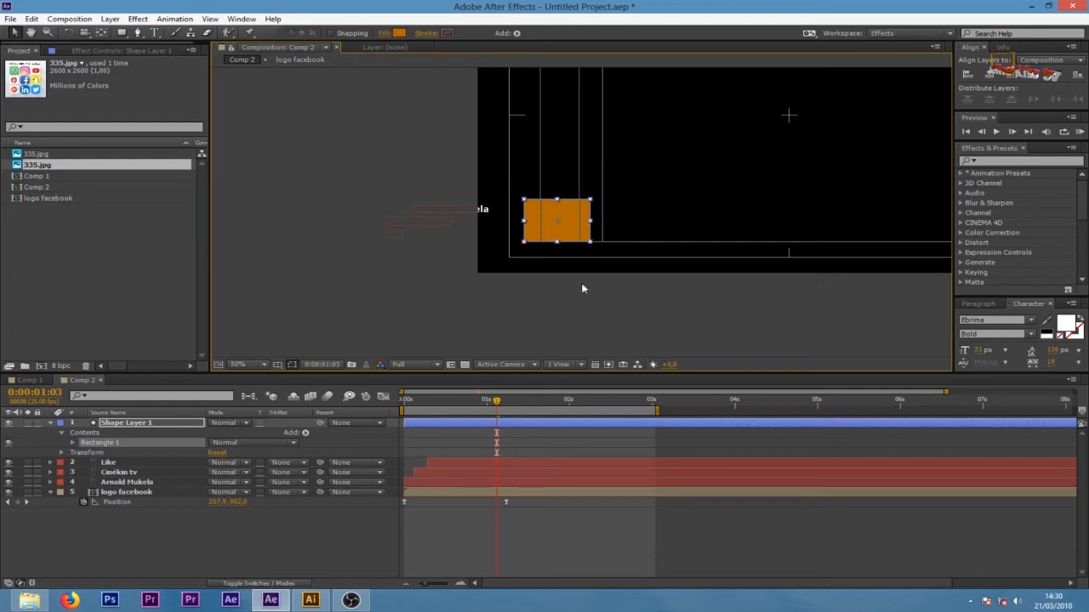
# Rename the shape layer to fb mask, place it directly above the logo facebook layer and collapse both layers.
pyautogui.click(119, 422)
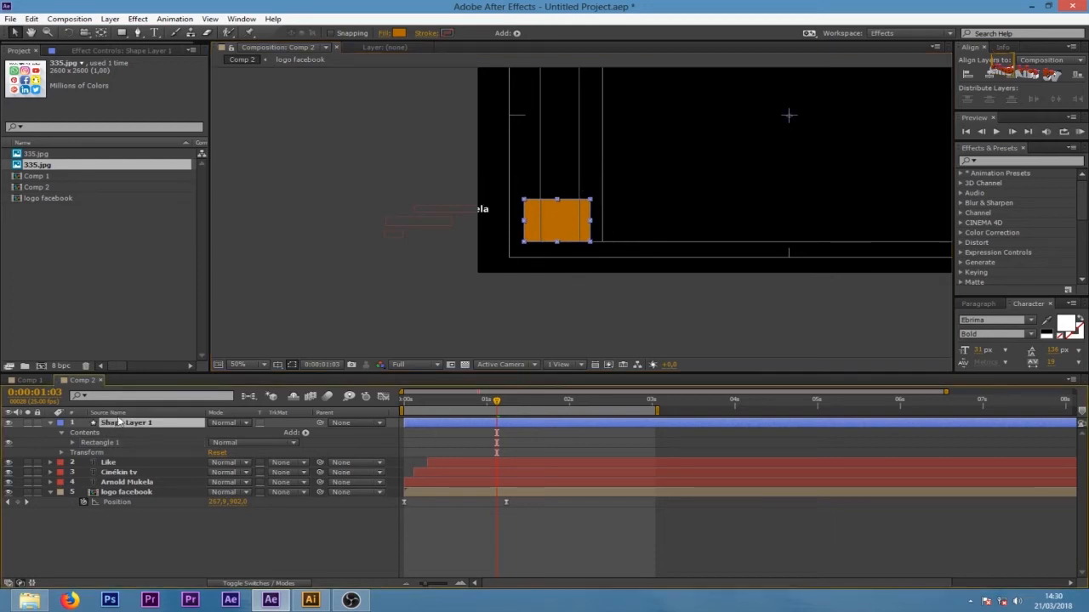
pyautogui.press('Return')
pyautogui.write('L')
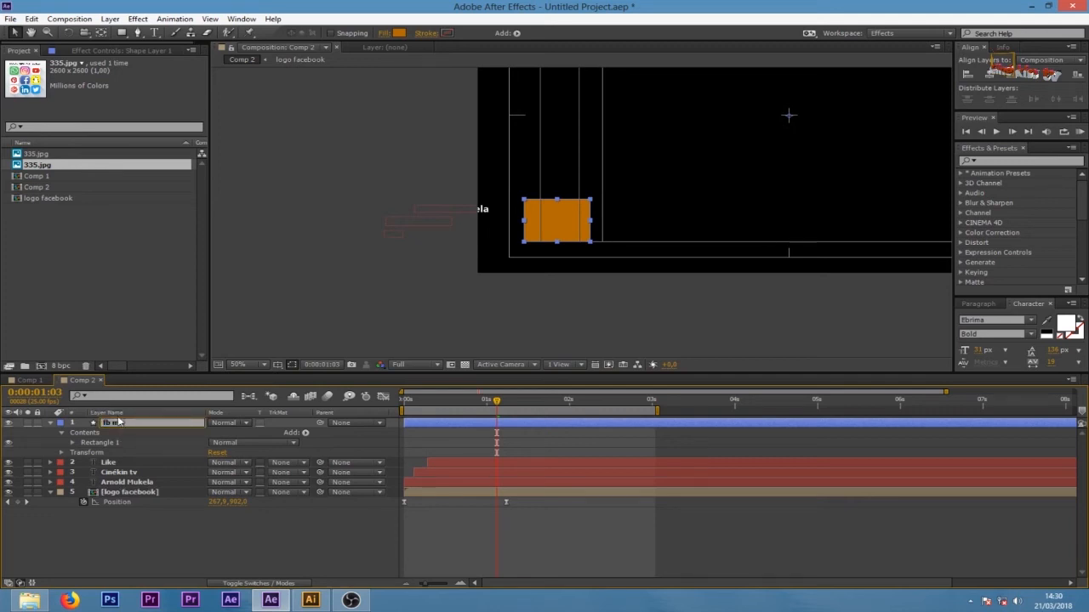
pyautogui.press('Return')
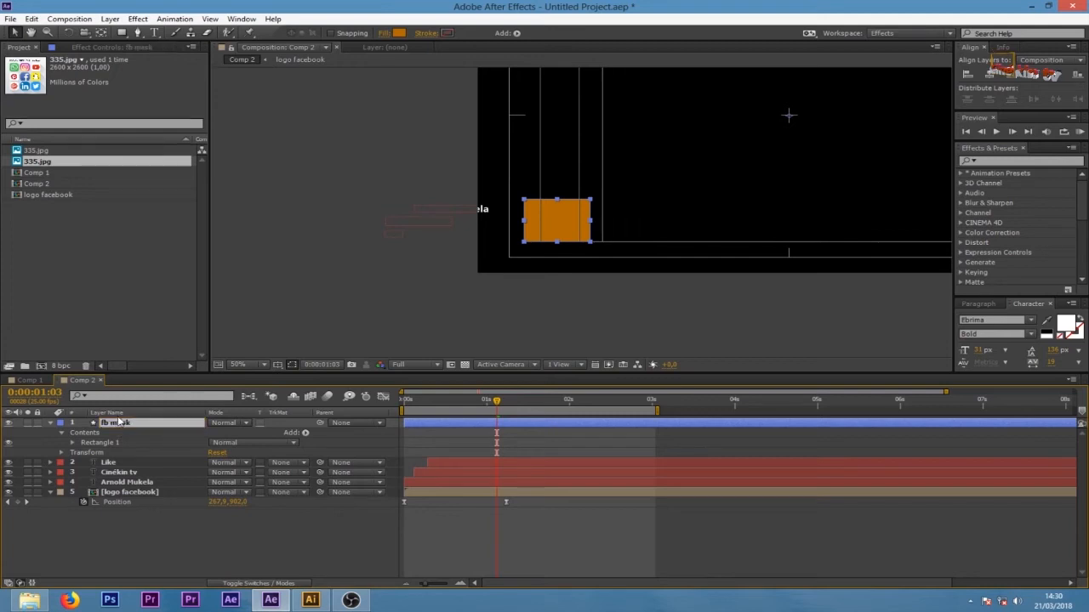
pyautogui.moveTo(124, 425); pyautogui.dragTo(131, 489)
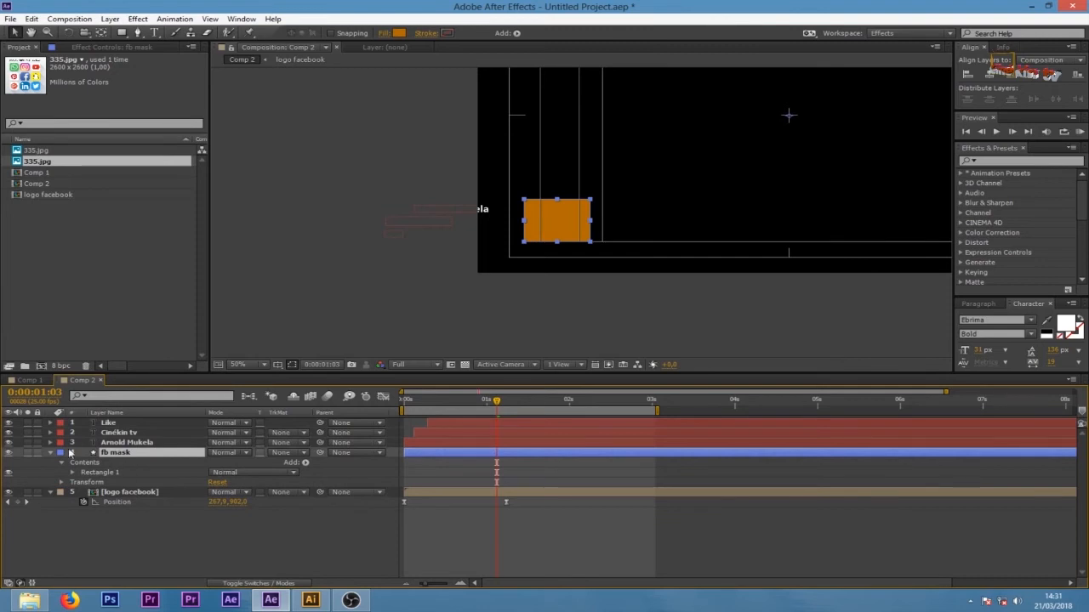
pyautogui.click(52, 453)
pyautogui.click(127, 462)
pyautogui.click(51, 462)
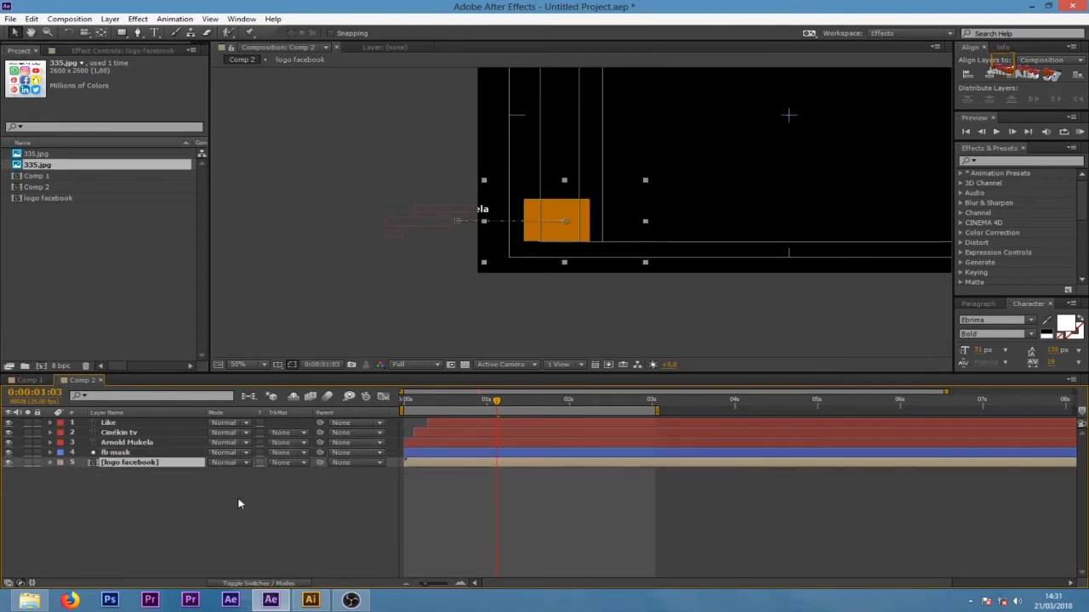
# Set the logo facebook layer's track matte to Alpha Matte "fb mask".
pyautogui.click(126, 453)
pyautogui.click(281, 462)
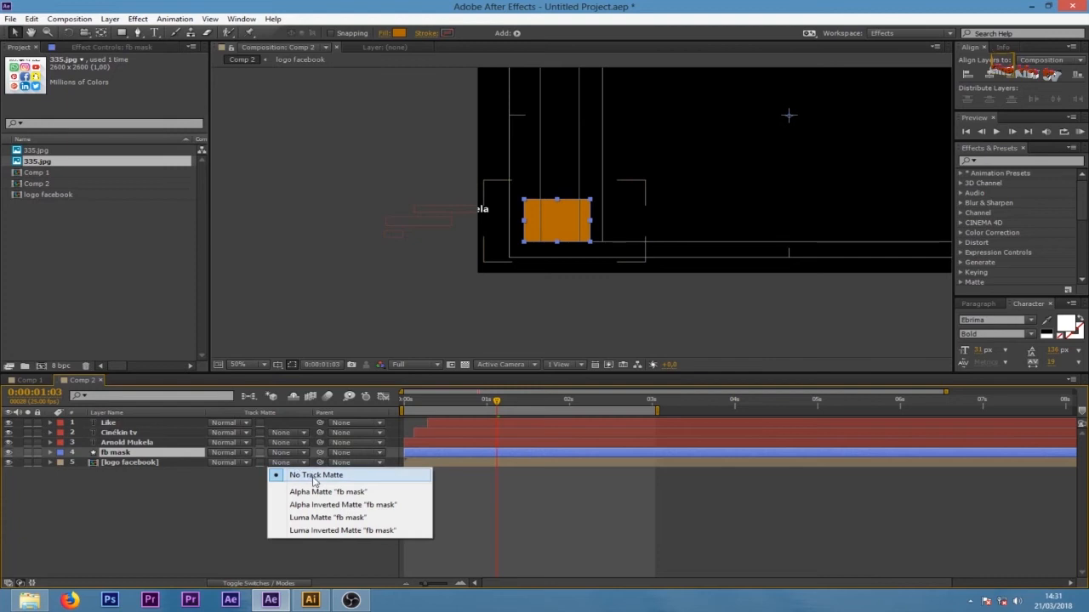
pyautogui.click(237, 570)
pyautogui.click(249, 583)
pyautogui.click(253, 584)
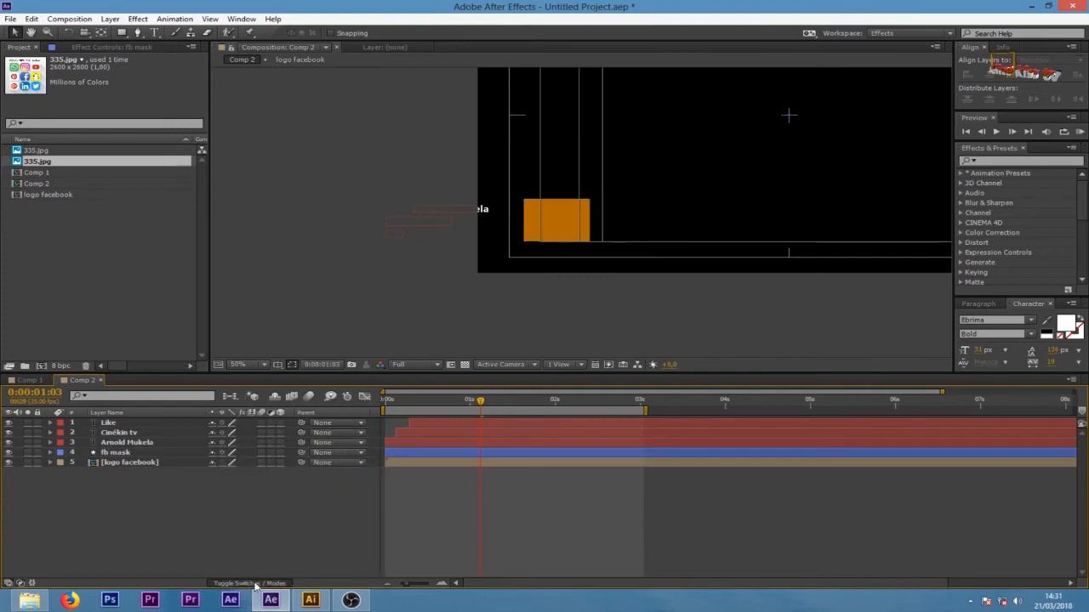
pyautogui.click(126, 454)
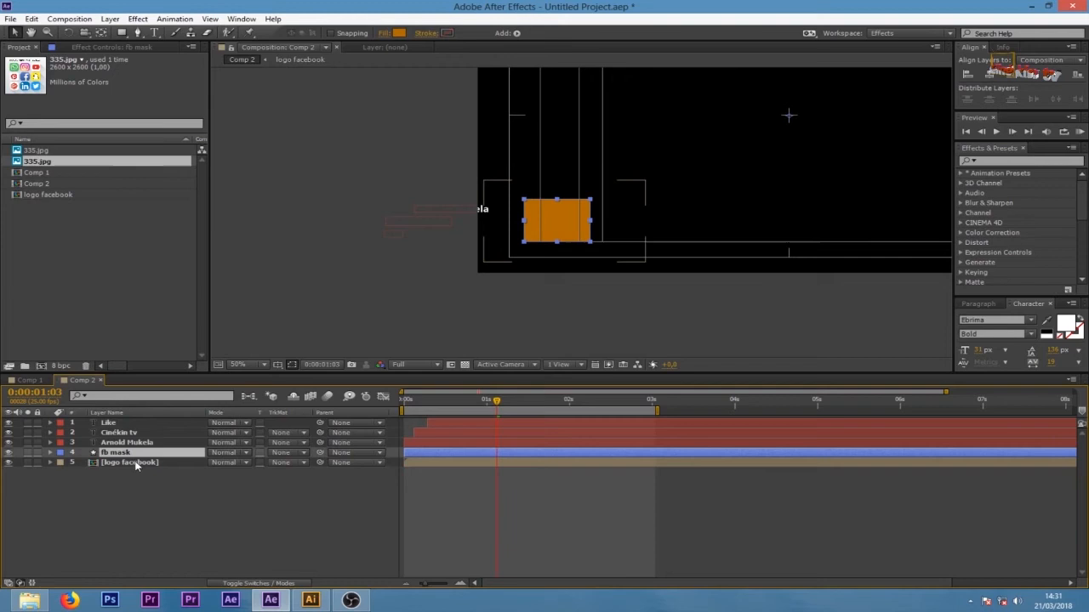
pyautogui.click(132, 462)
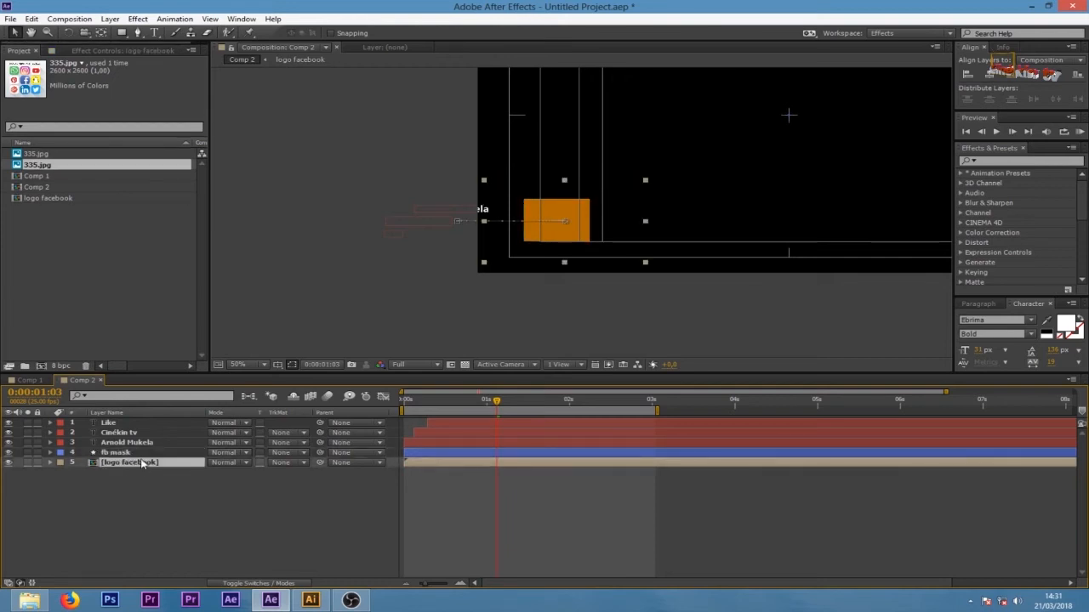
pyautogui.click(126, 454)
pyautogui.click(136, 462)
pyautogui.click(126, 453)
pyautogui.click(141, 463)
pyautogui.click(295, 463)
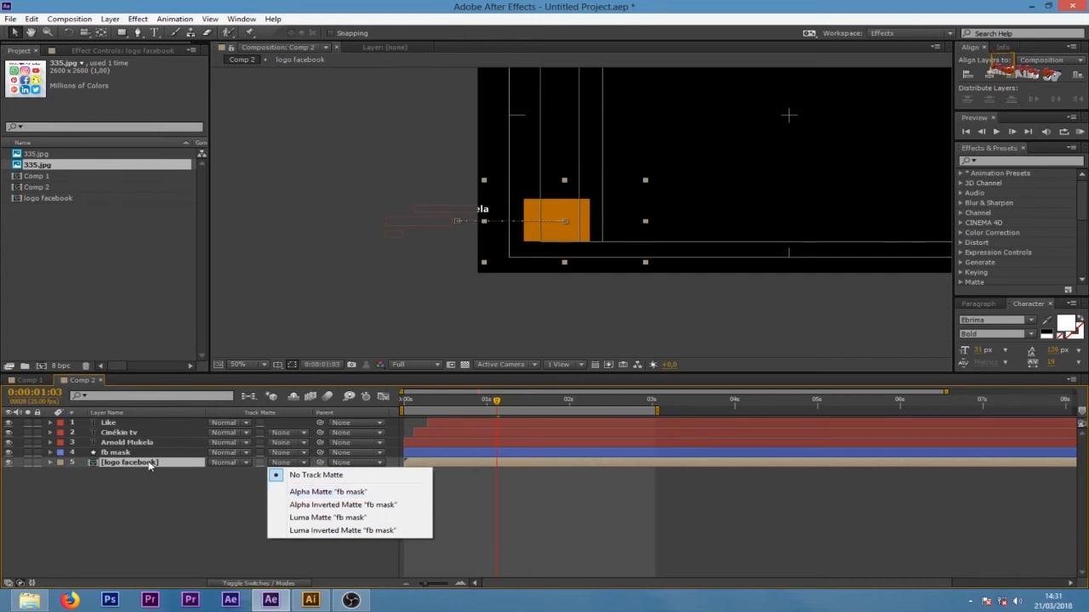
pyautogui.click(355, 491)
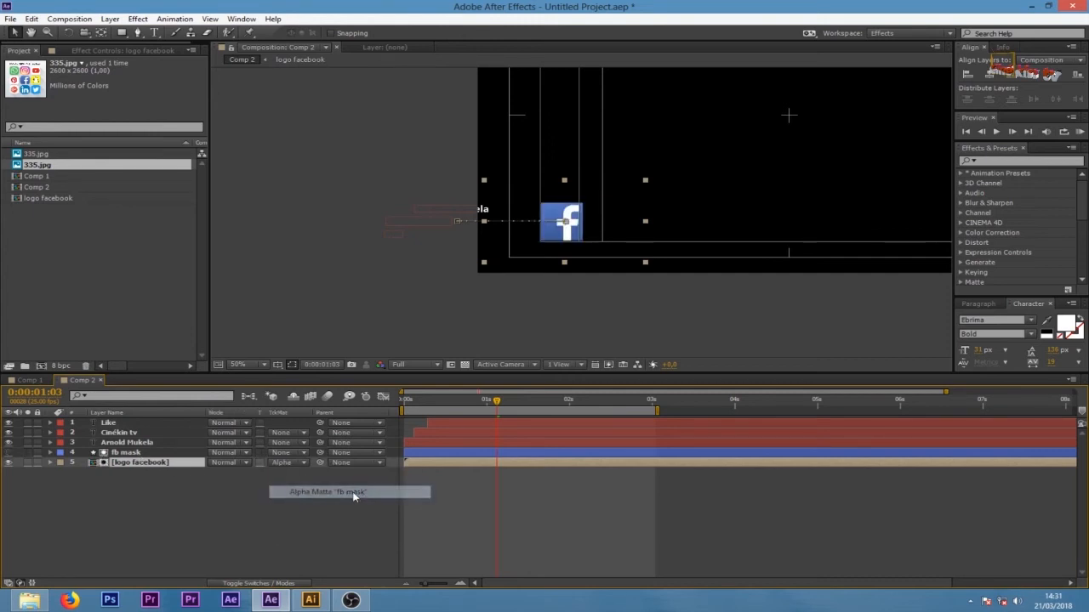
# Nudge the fb mask shape slightly to the right over the logo and scrub the timeline to check the matte.
pyautogui.moveTo(497, 400); pyautogui.dragTo(471, 434)
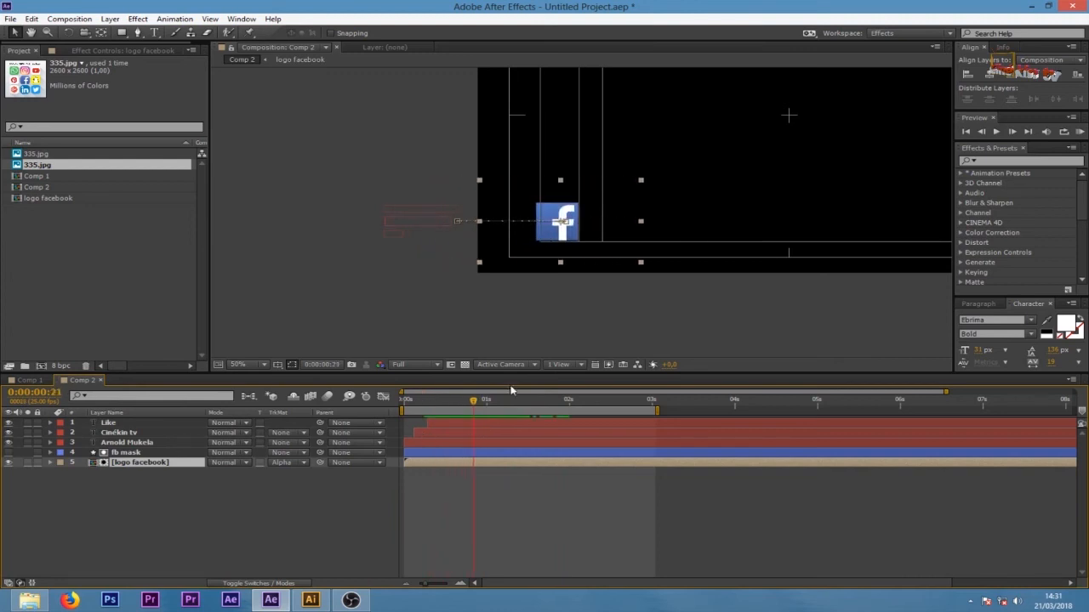
pyautogui.click(490, 452)
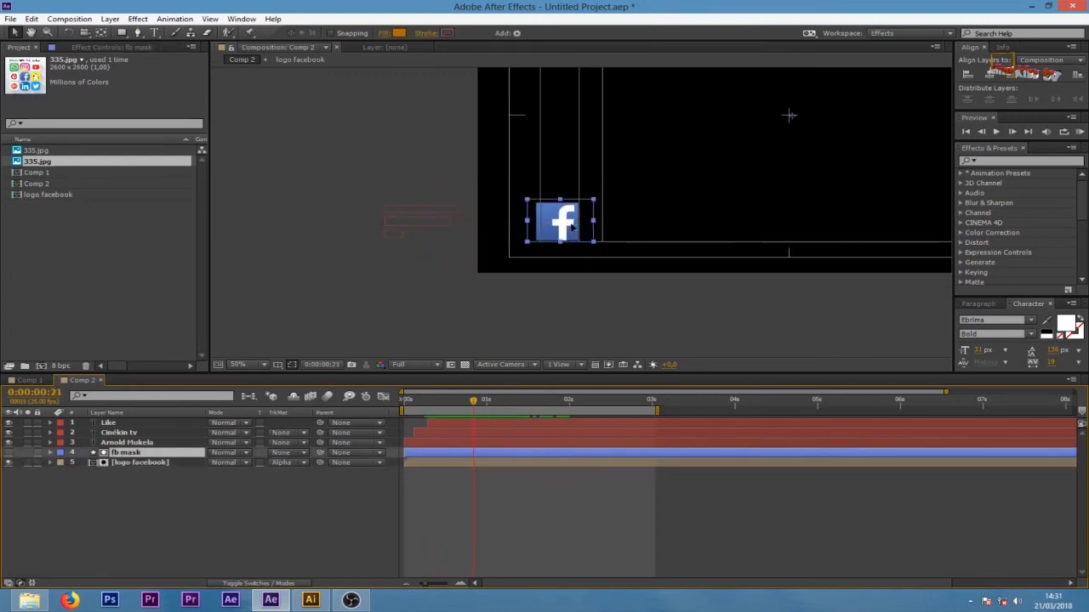
pyautogui.moveTo(577, 227); pyautogui.dragTo(578, 227)
pyautogui.moveTo(473, 403); pyautogui.dragTo(600, 406)
pyautogui.click(688, 491)
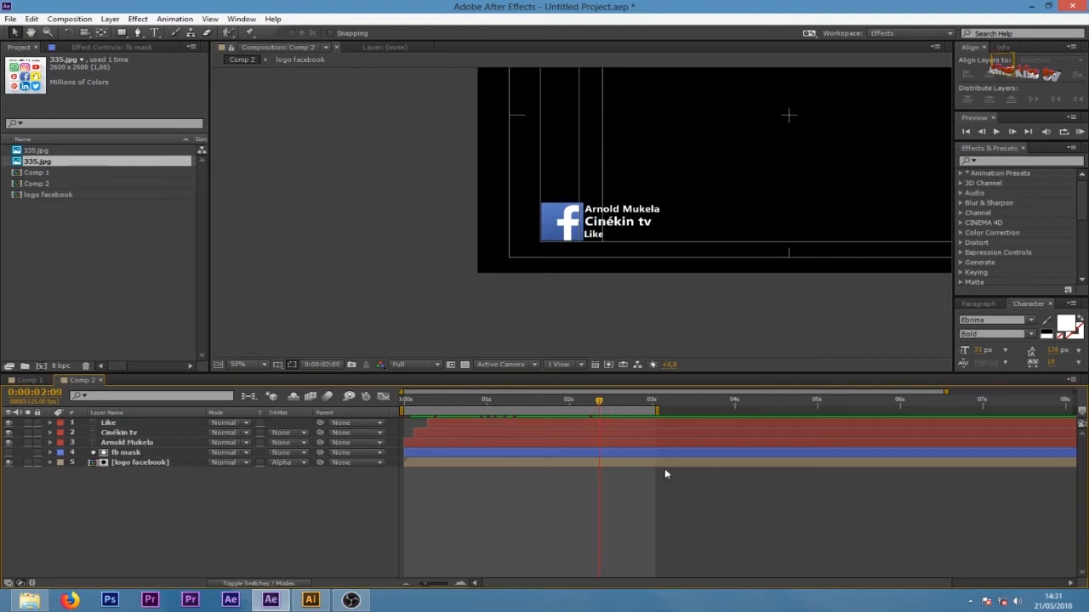
# Pre-compose the three text layers as Pre-comp 1, moving all attributes into the new composition.
pyautogui.click(430, 443)
pyautogui.keyDown('ctrl'); pyautogui.click(440, 433); pyautogui.keyUp('ctrl')
pyautogui.keyDown('ctrl'); pyautogui.click(448, 422); pyautogui.keyUp('ctrl')
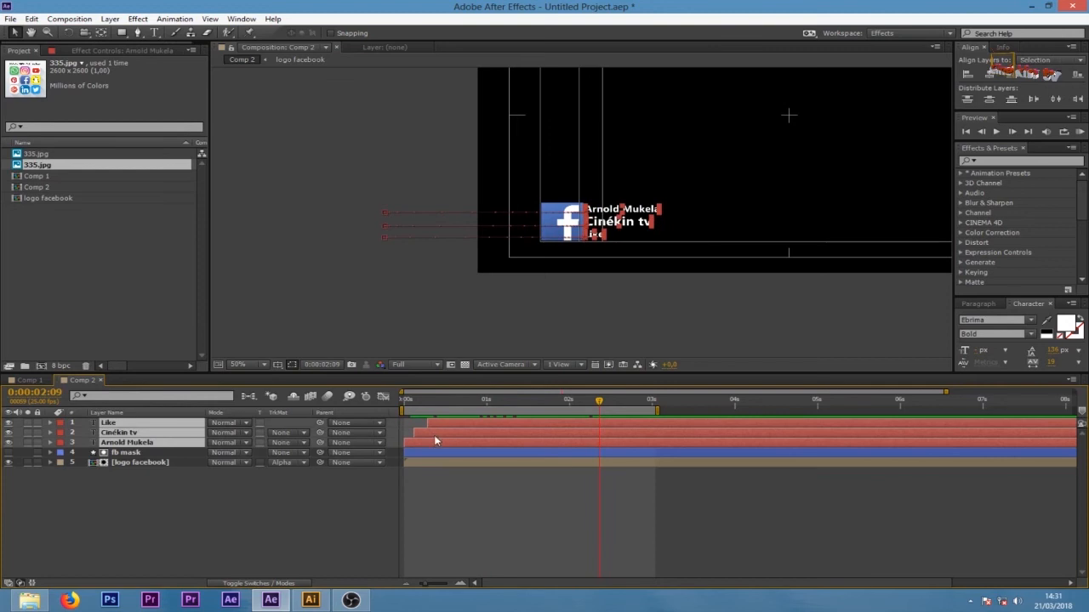
pyautogui.rightClick(434, 441)
pyautogui.click(147, 442)
pyautogui.rightClick(145, 443)
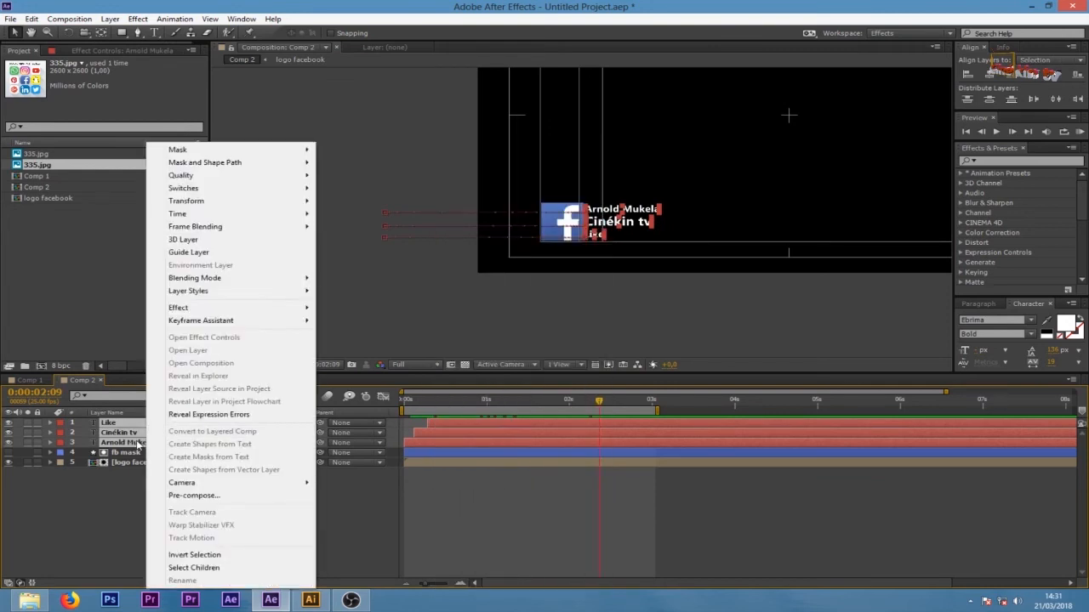
pyautogui.click(219, 496)
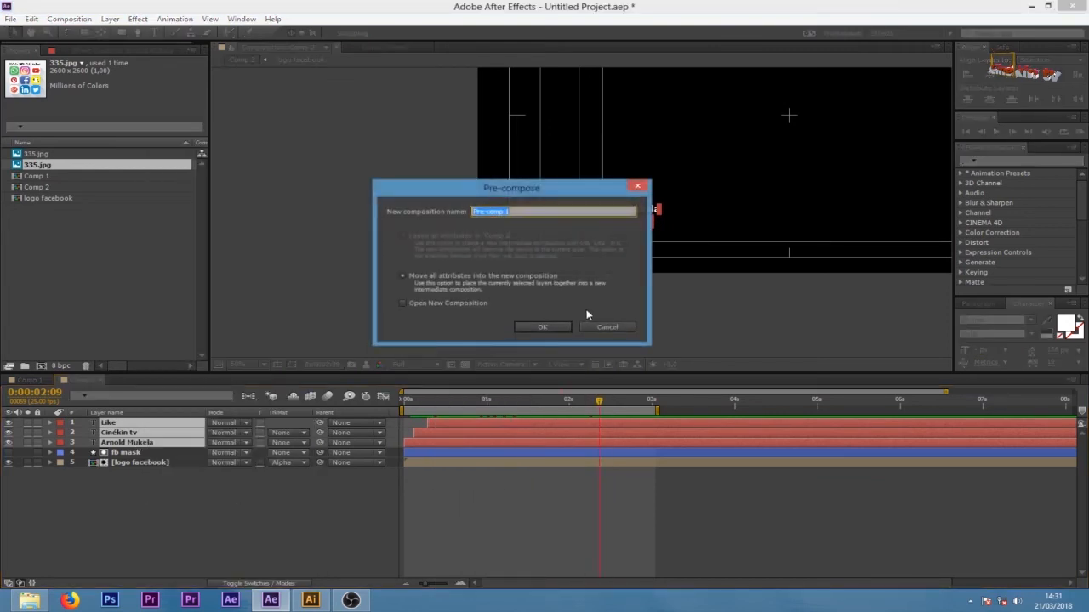
pyautogui.click(547, 330)
# Draw a rectangular mask around the three text lines on the Pre-comp 1 layer at 0:00:02:11.
pyautogui.moveTo(589, 421); pyautogui.dragTo(604, 399)
pyautogui.click(121, 33)
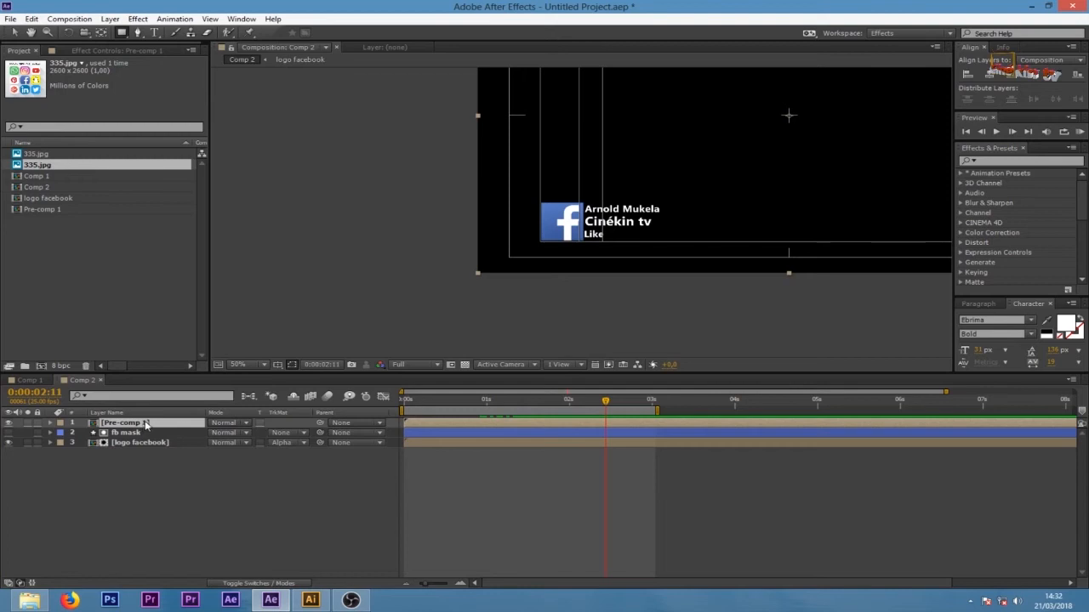
pyautogui.moveTo(584, 203); pyautogui.dragTo(664, 240)
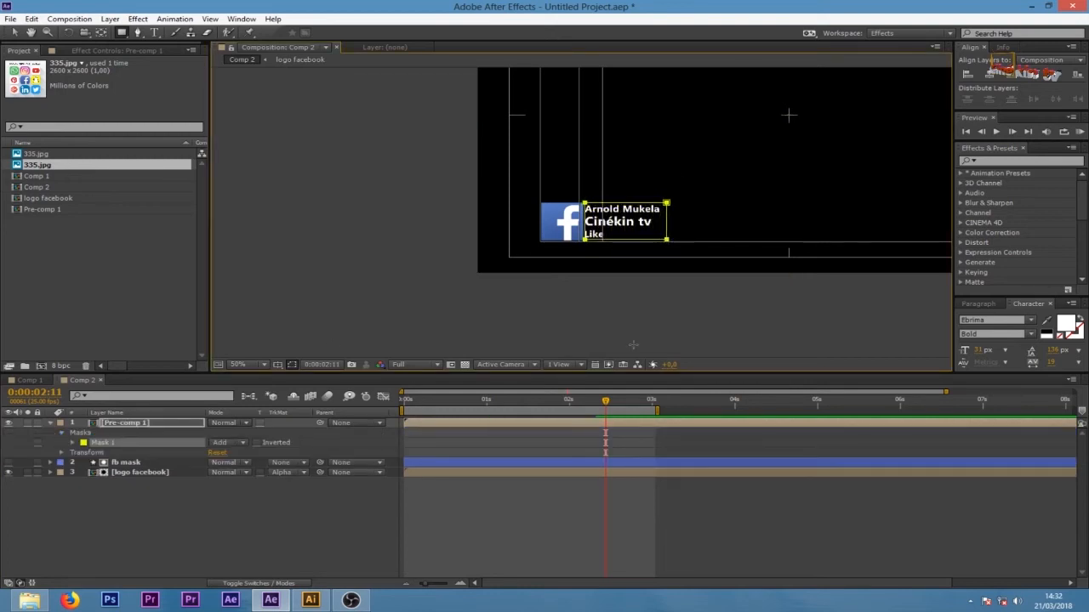
# Extend the text mask's left edge slightly toward the logo so the text's left side is fully uncovered.
pyautogui.scroll(4, 557, 226)
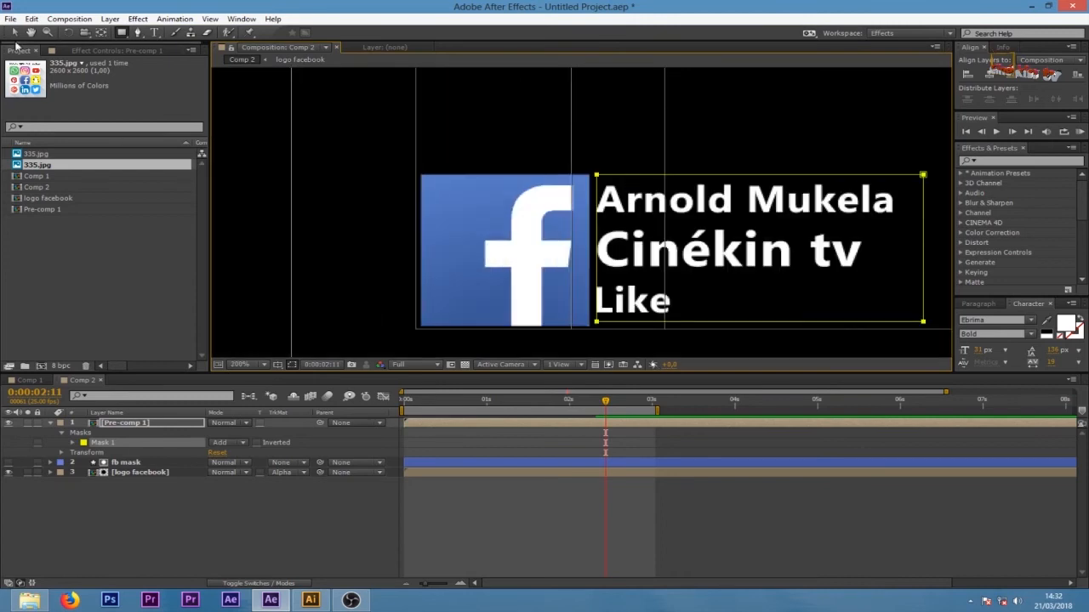
pyautogui.click(14, 32)
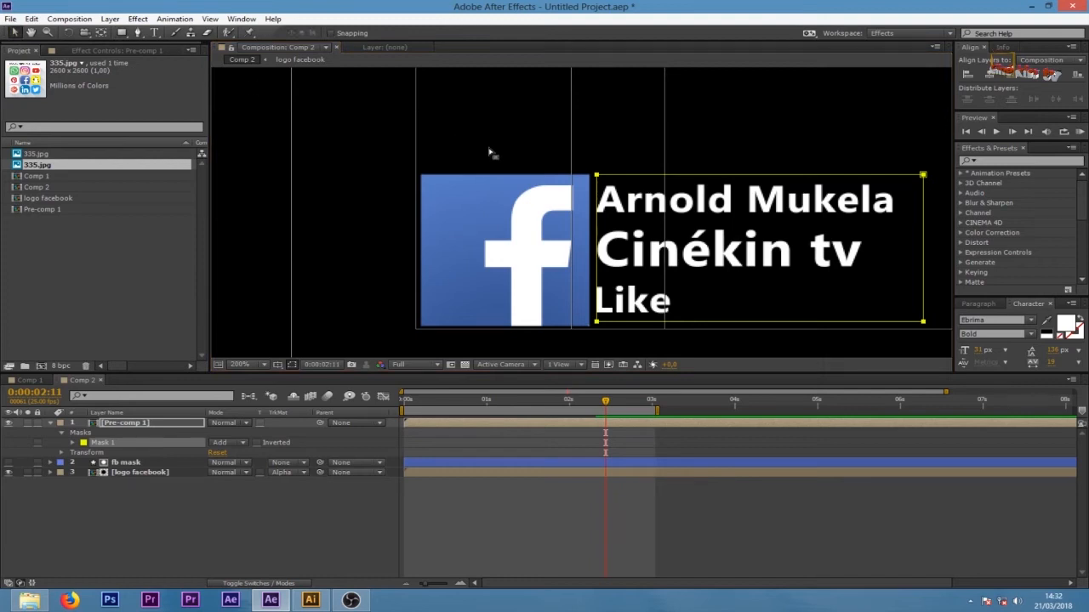
pyautogui.click(652, 179)
pyautogui.moveTo(596, 248); pyautogui.dragTo(591, 249)
pyautogui.moveTo(605, 399); pyautogui.dragTo(601, 429)
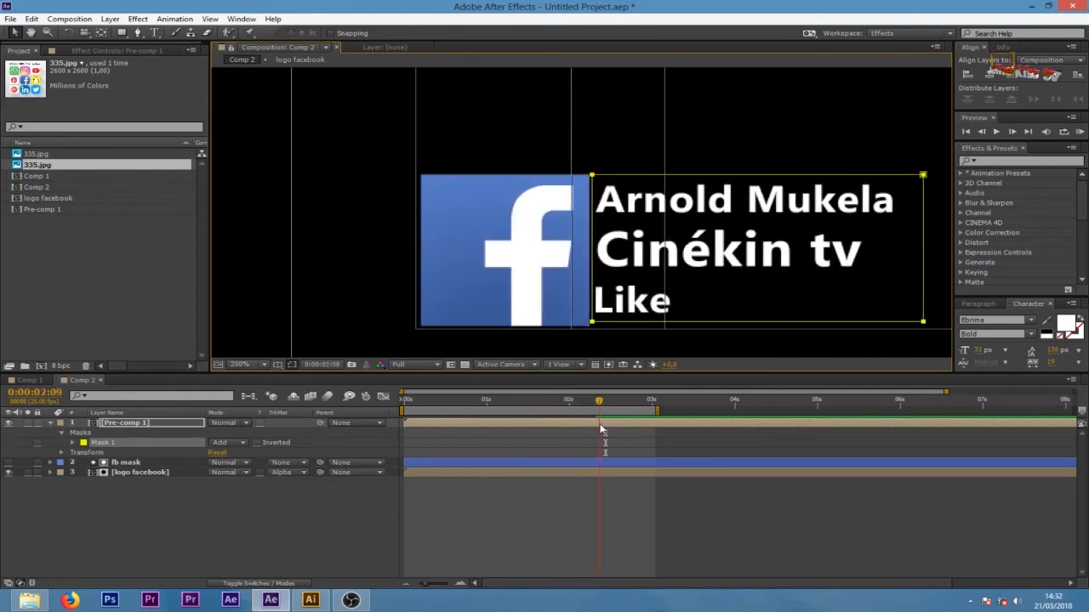
# Collapse the Pre-comp 1 layer and preview the masked animation, first close up and again with the whole composition fitted in view.
pyautogui.click(704, 545)
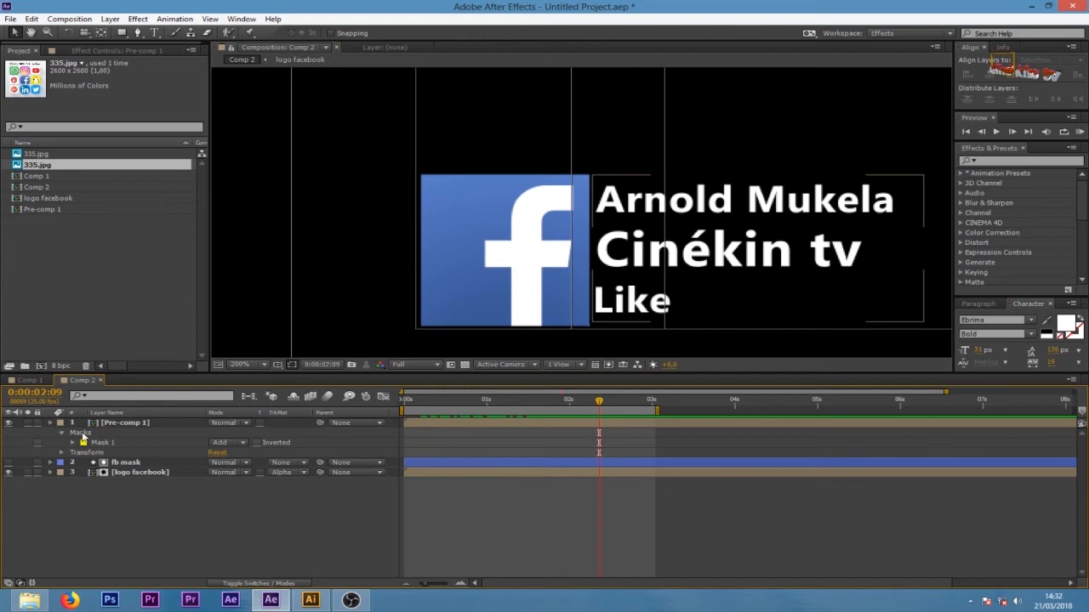
pyautogui.click(50, 423)
pyautogui.click(1081, 133)
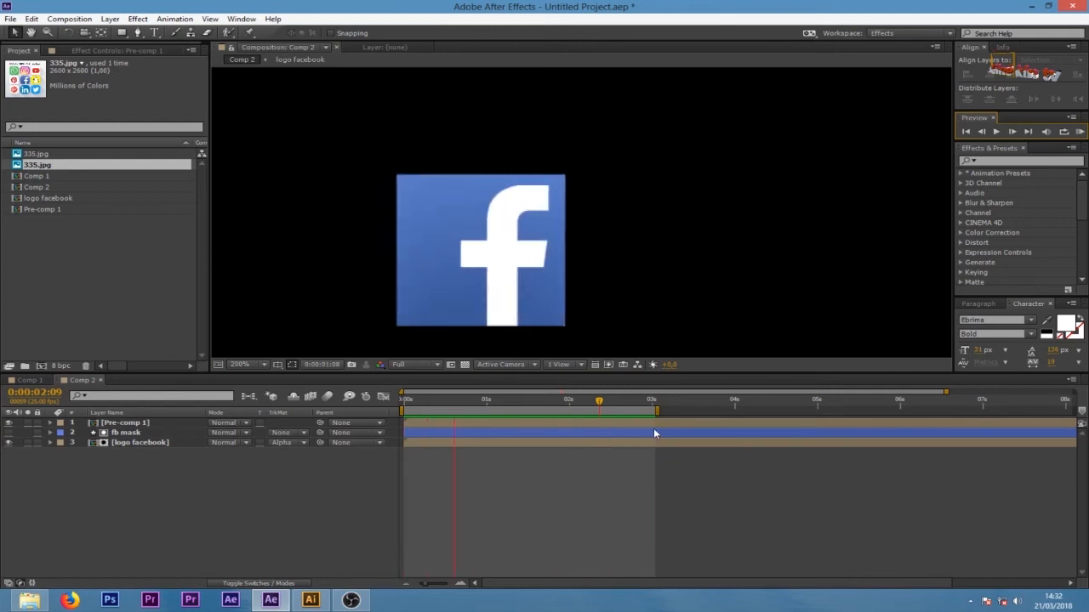
pyautogui.press('space')
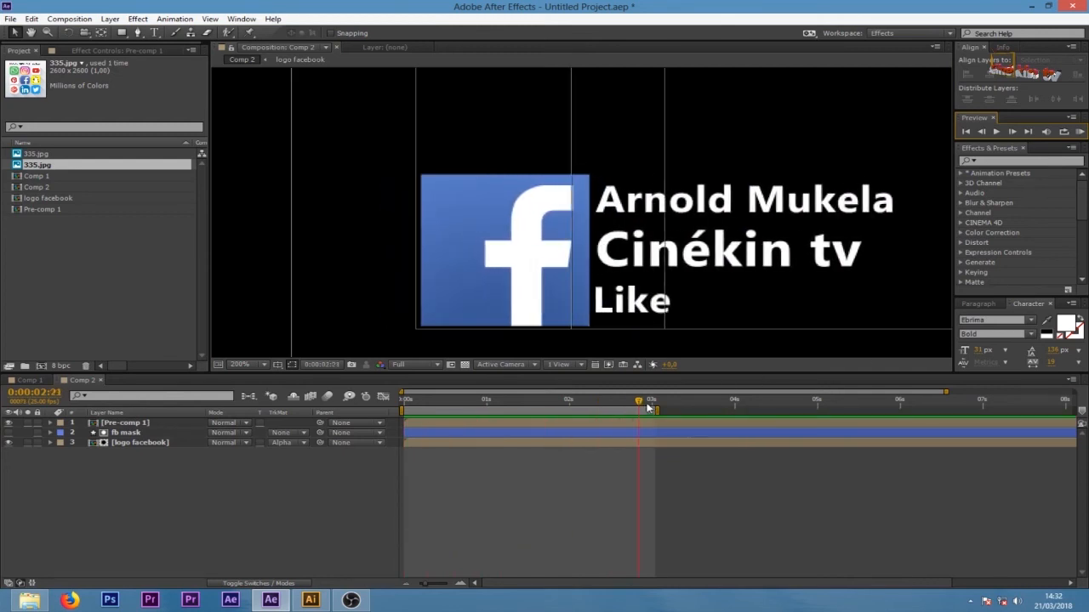
pyautogui.click(243, 365)
pyautogui.click(251, 378)
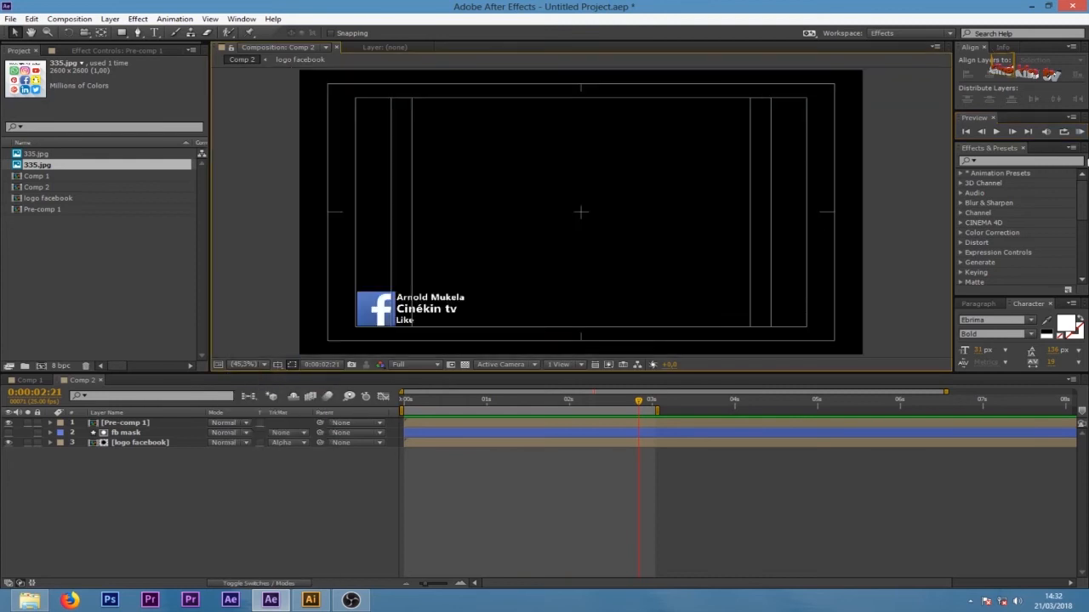
pyautogui.click(1079, 132)
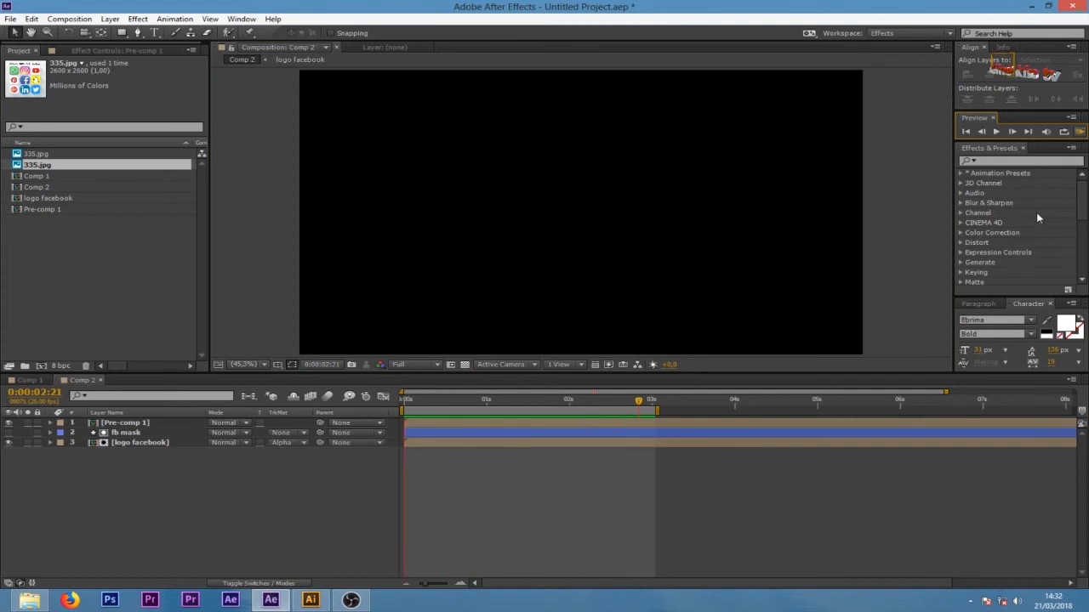
pyautogui.click(573, 424)
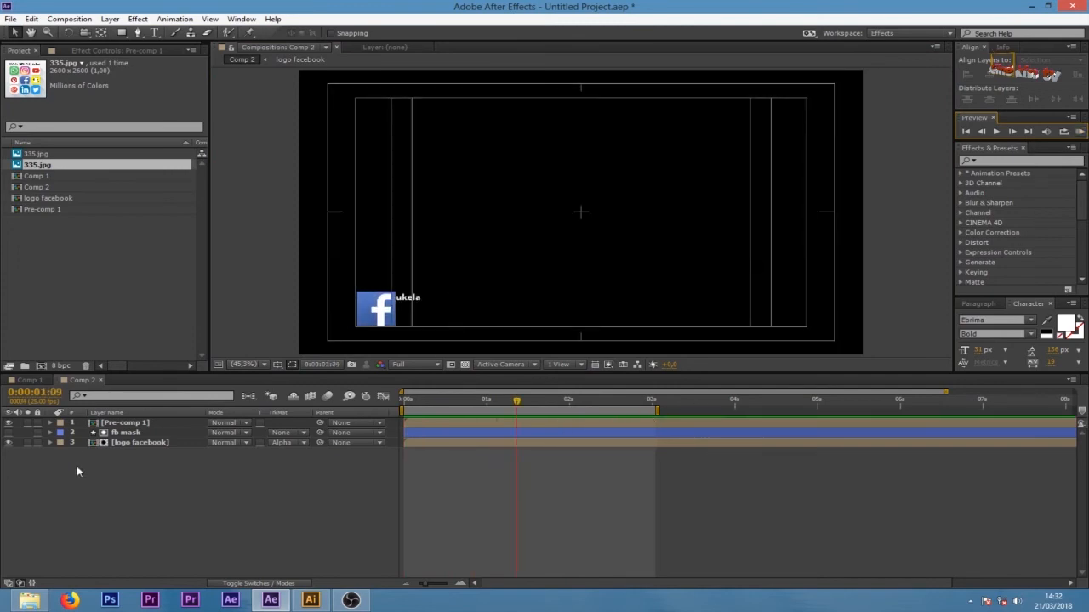
# Pre-compose all three Comp 2 layers as "logo aller", moving all attributes into the new composition.
pyautogui.moveTo(76, 466); pyautogui.dragTo(164, 357)
pyautogui.rightClick(114, 448)
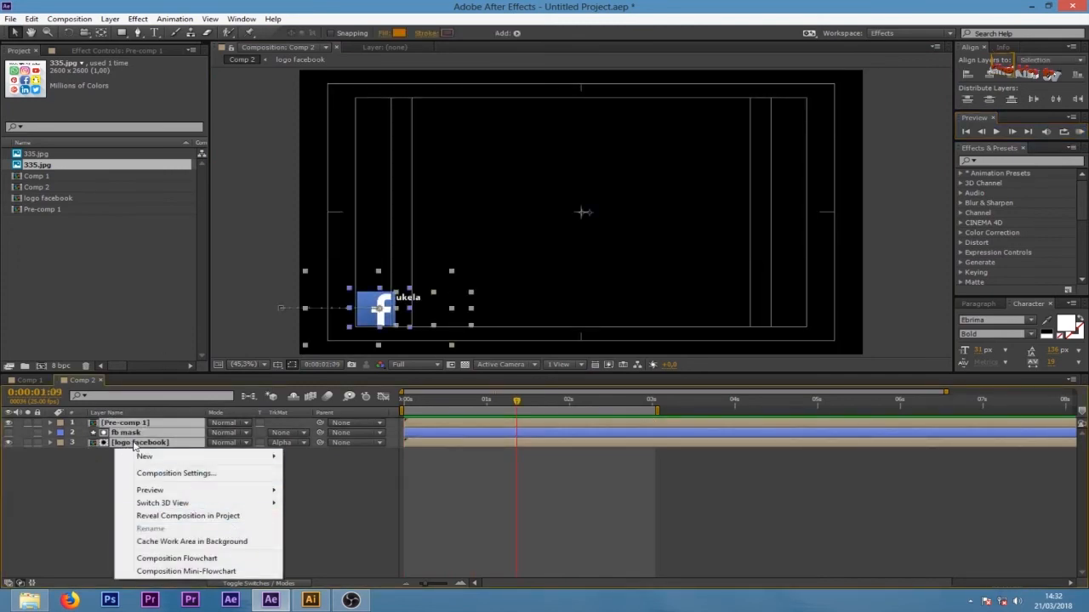
pyautogui.rightClick(134, 443)
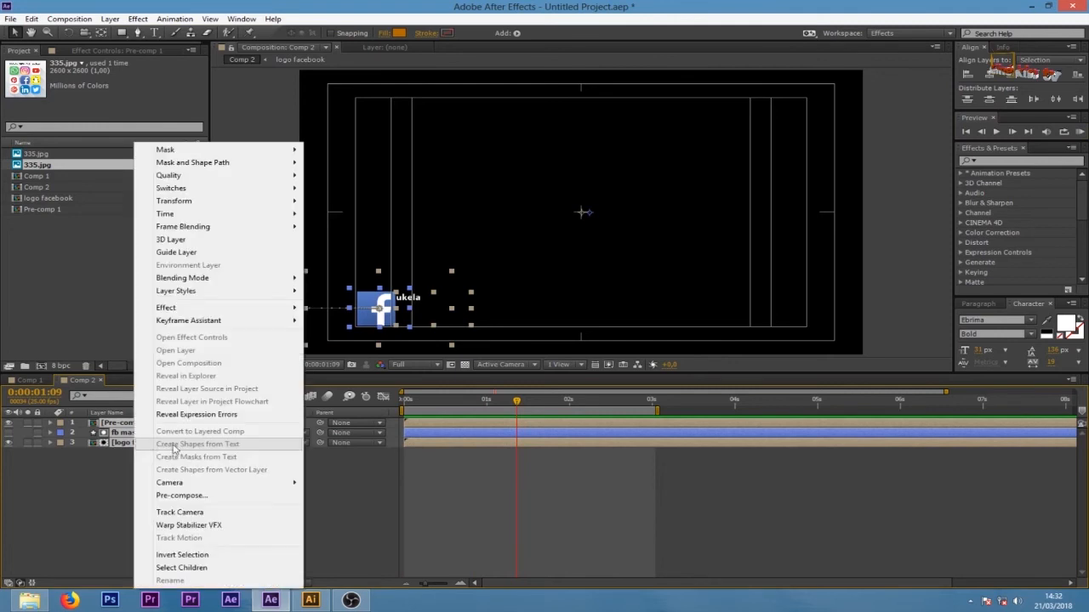
pyautogui.click(201, 496)
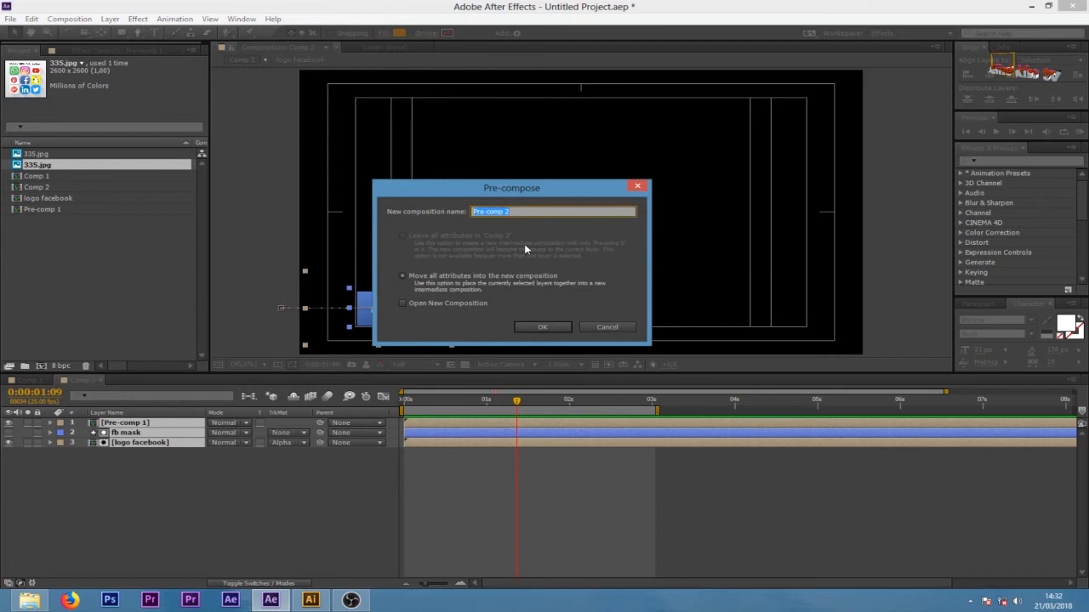
pyautogui.write('fb')
pyautogui.press('Return')
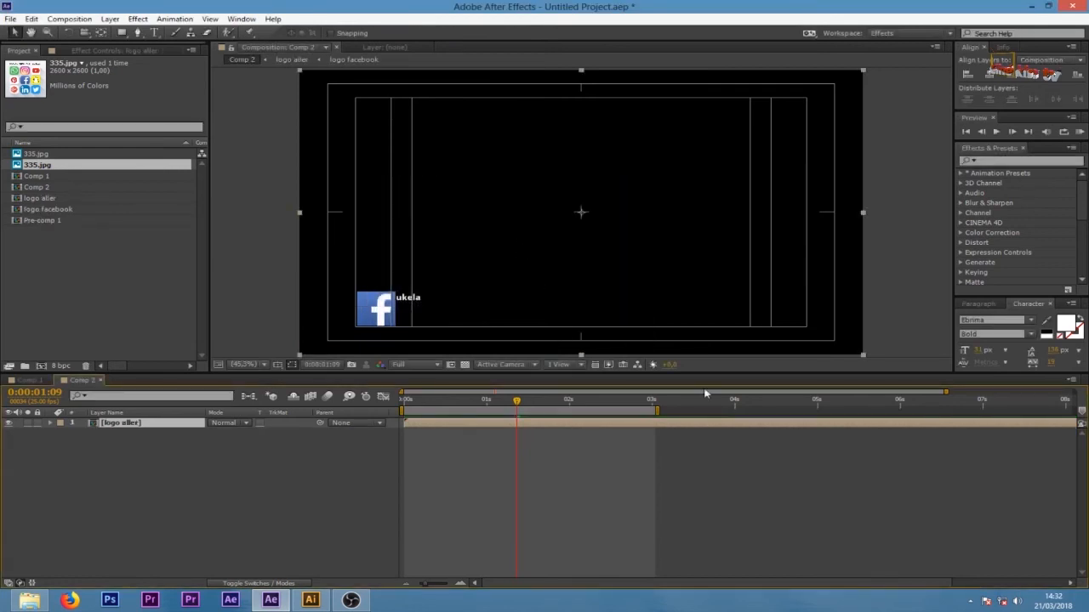
# Extend the work area's end to about 6 seconds and preview the logo aller animation from the start.
pyautogui.moveTo(656, 411); pyautogui.dragTo(899, 411)
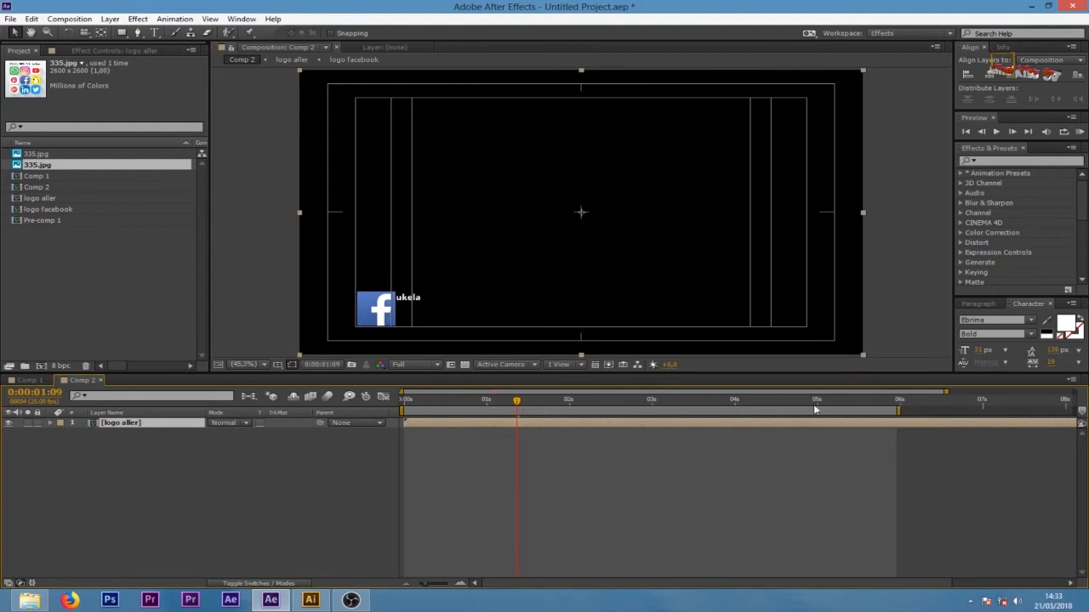
pyautogui.moveTo(516, 402); pyautogui.dragTo(350, 390)
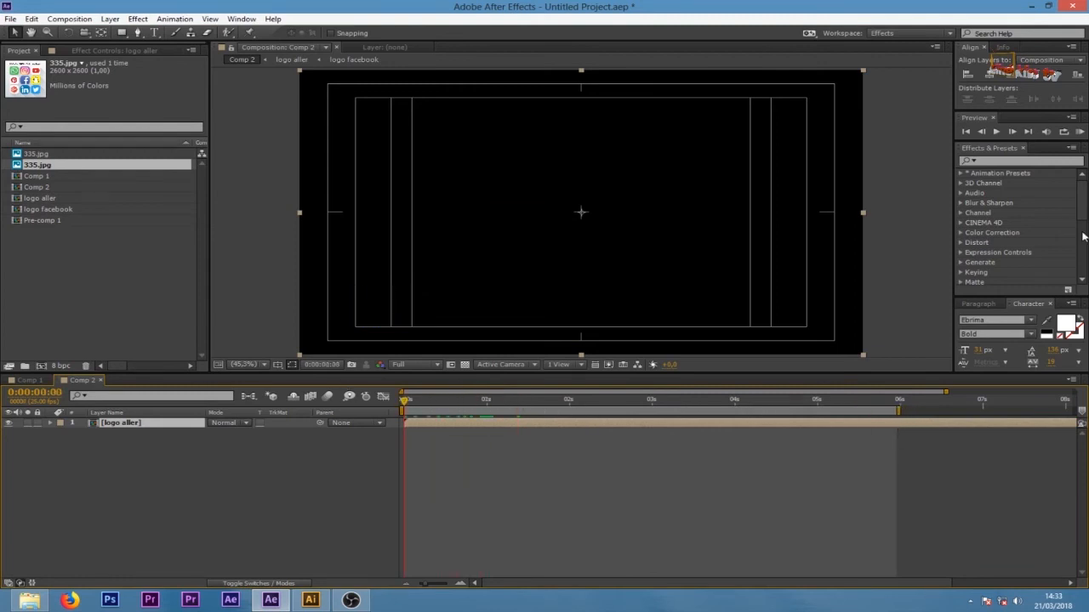
pyautogui.click(1079, 133)
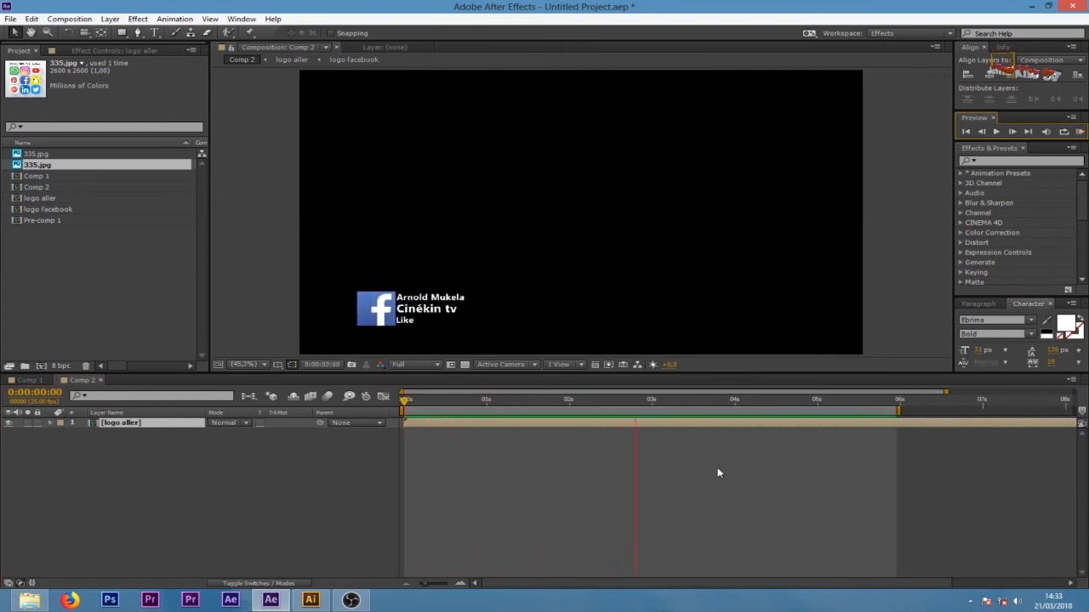
# Split the logo aller layer at 0:00:03:00 and delete the part after the cut.
pyautogui.click(652, 401)
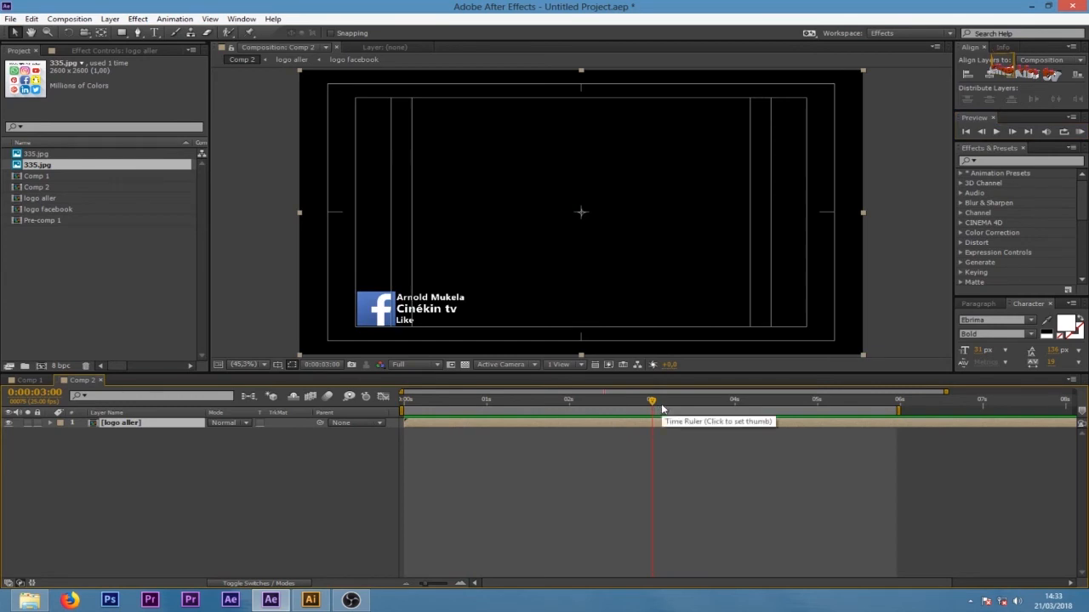
pyautogui.hotkey('ctrl', 'shift', 'd')
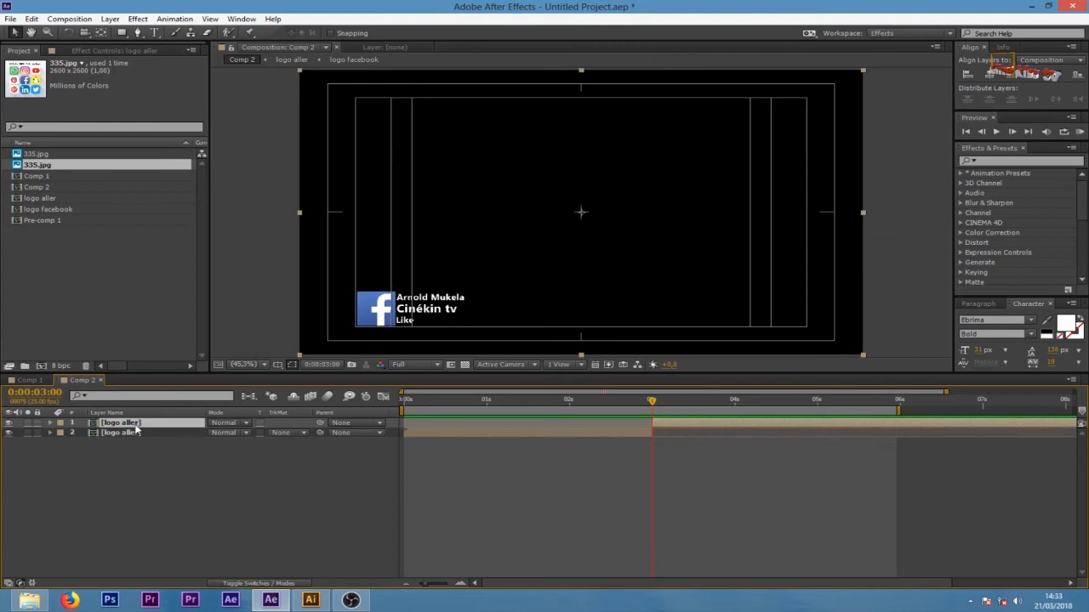
pyautogui.press('Delete')
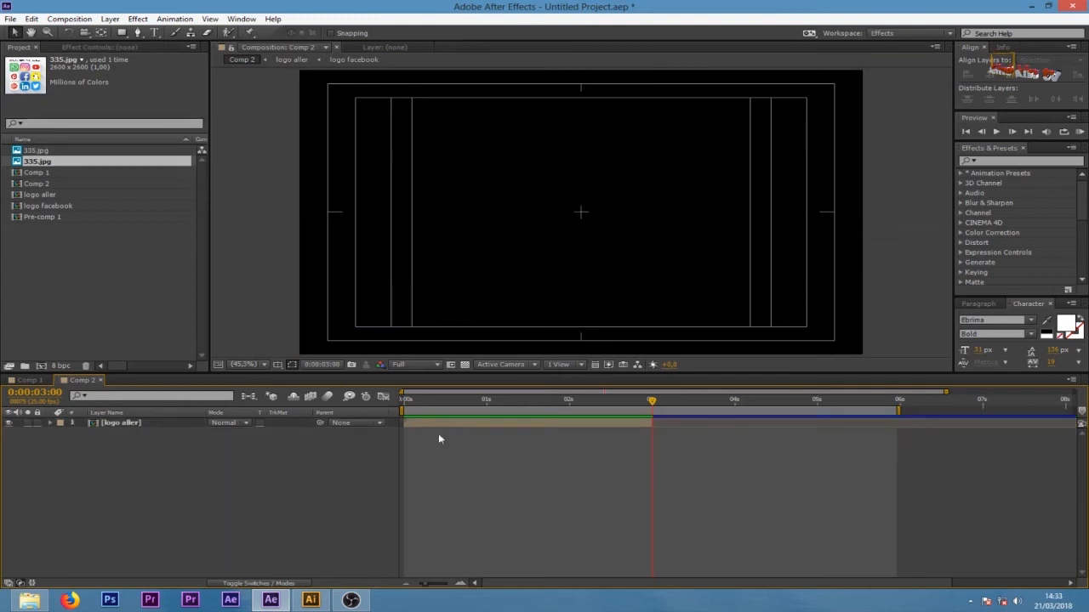
# Duplicate the trimmed logo aller layer and rename the copy "logo retour".
pyautogui.click(134, 423)
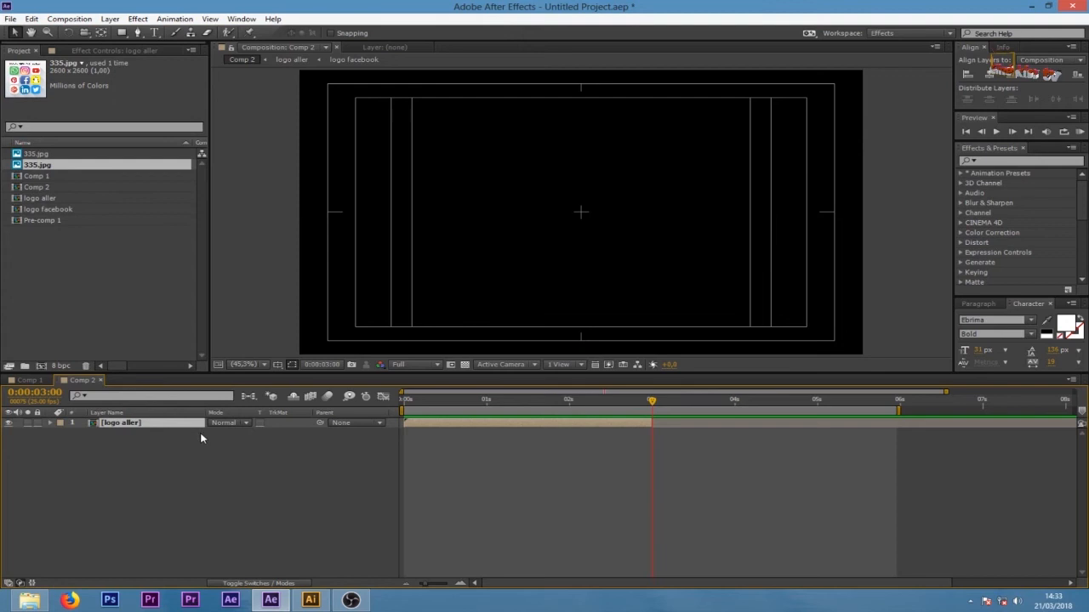
pyautogui.hotkey('ctrl', 'd')
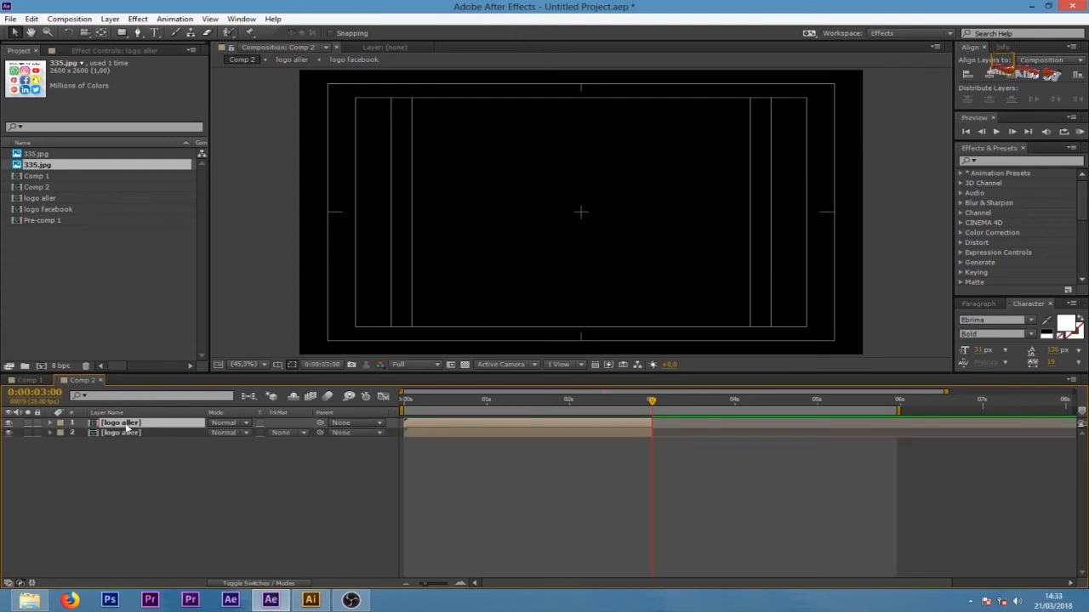
pyautogui.press('Return')
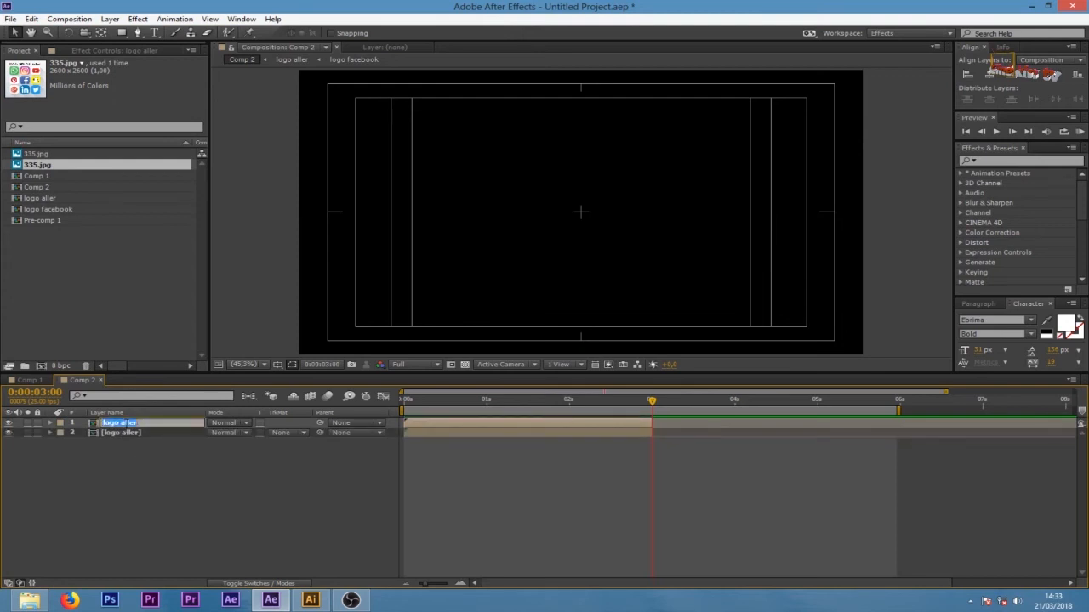
pyautogui.press('Right')
pyautogui.press('BackSpace')
pyautogui.press('Return')
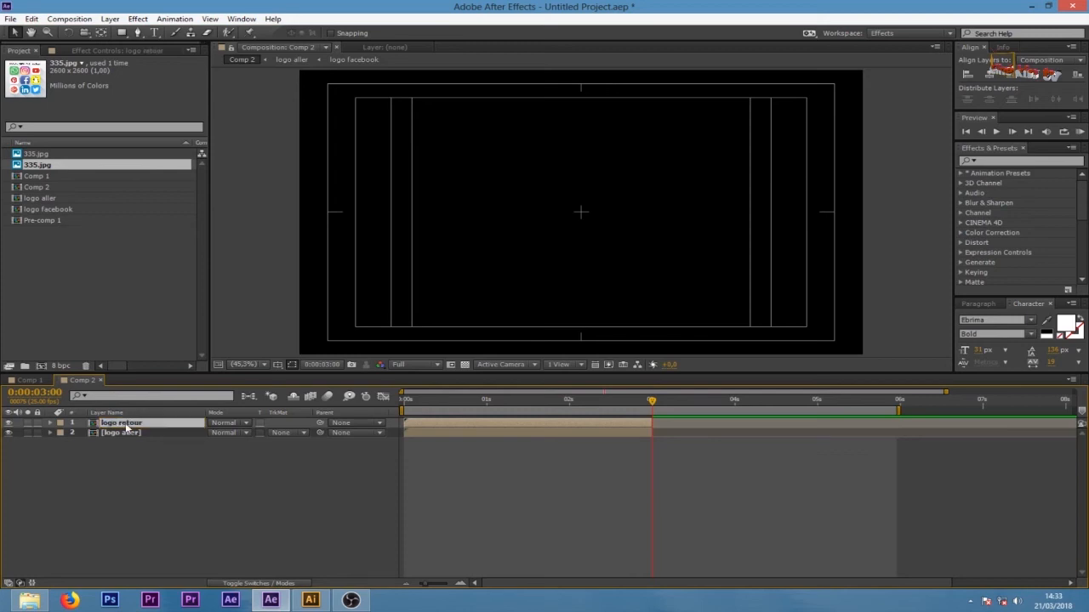
# Place the logo retour layer at 0:00:03:00 and time-reverse it, previewing the result.
pyautogui.moveTo(464, 427); pyautogui.dragTo(712, 431)
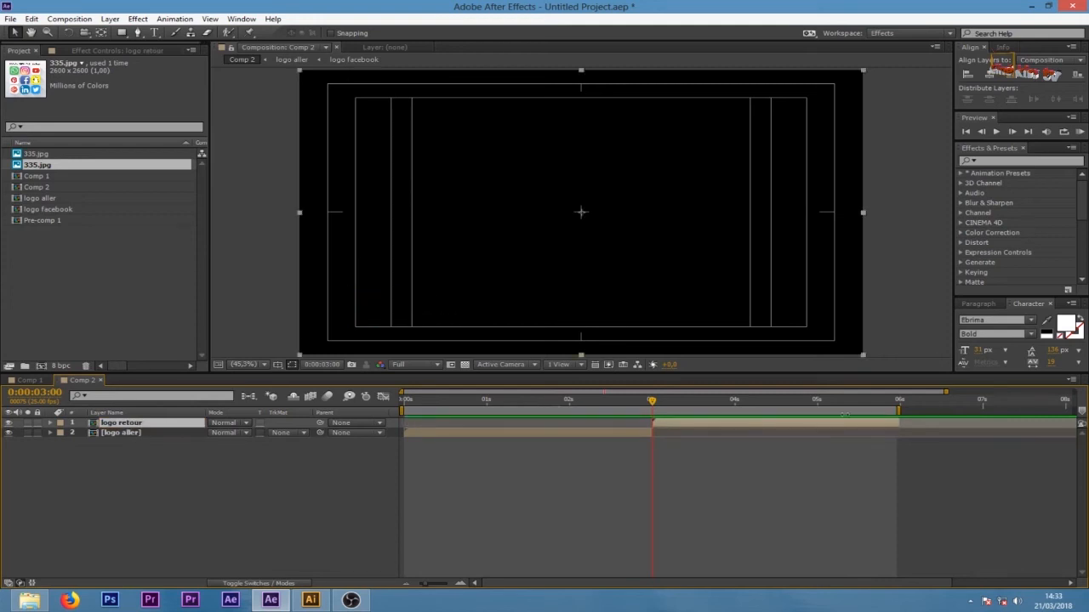
pyautogui.rightClick(809, 428)
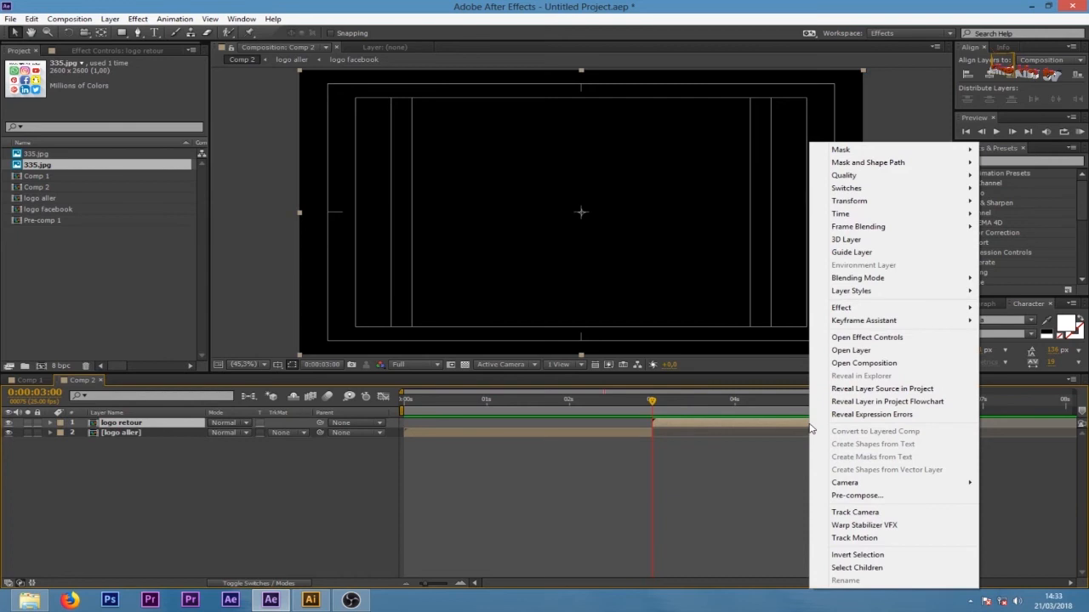
pyautogui.moveTo(853, 202)
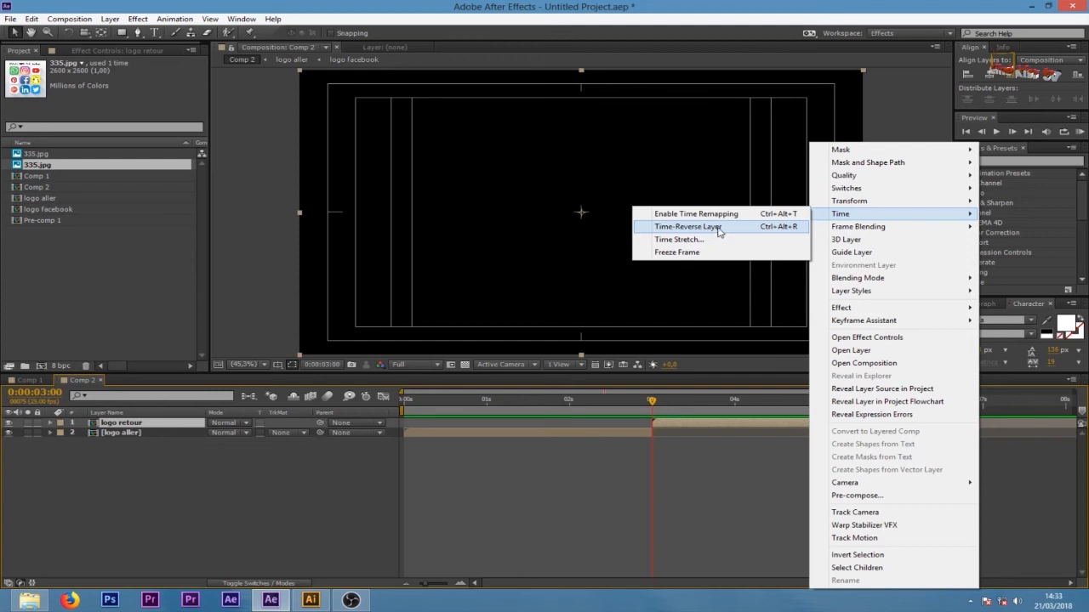
pyautogui.click(720, 228)
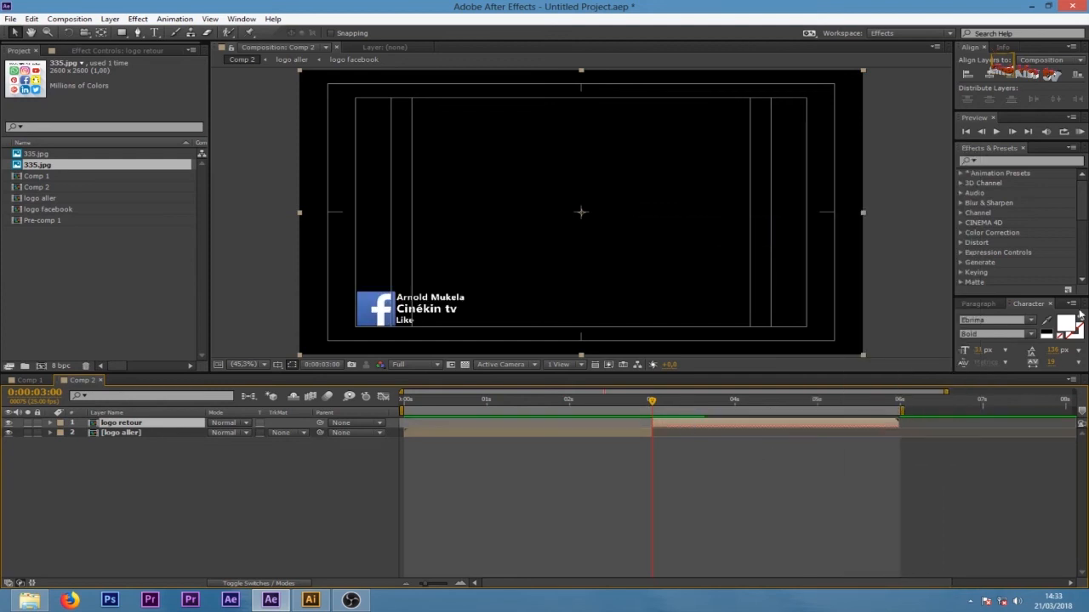
pyautogui.click(1080, 132)
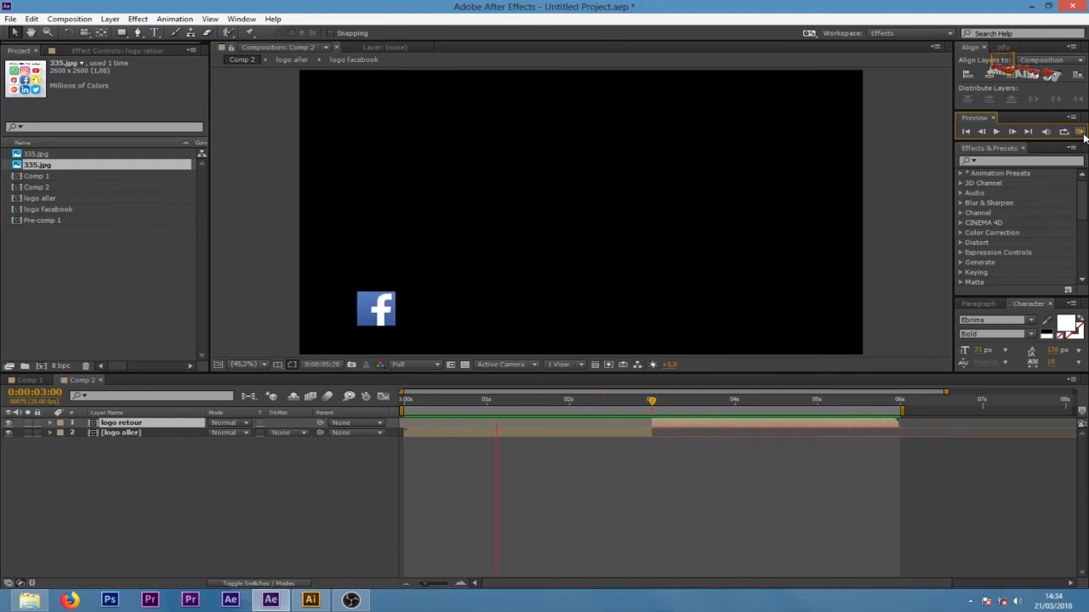
pyautogui.press('space')
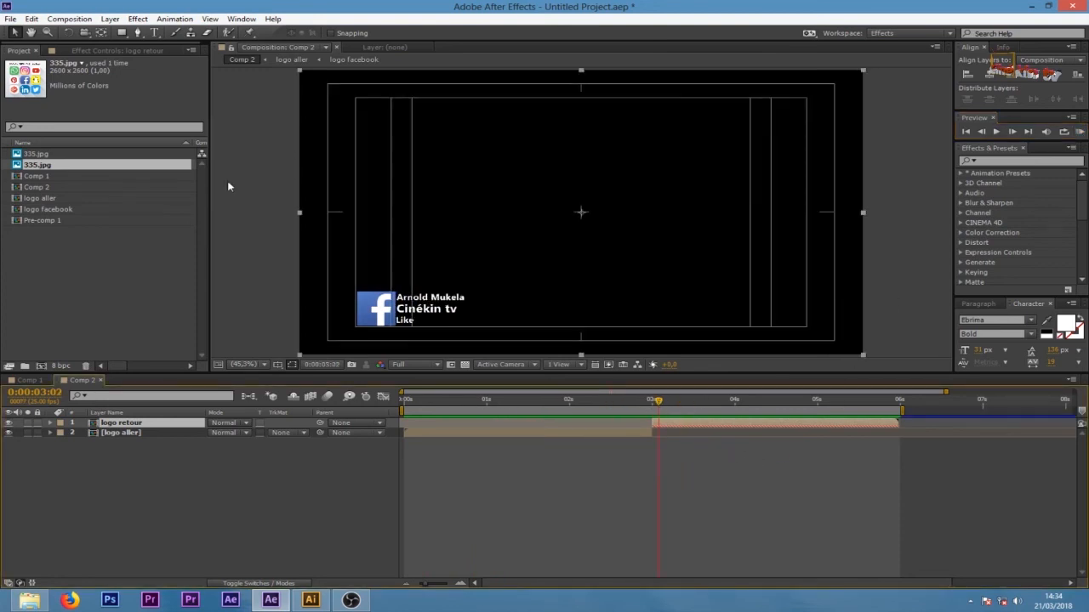
# Save the project on the desktop (Bureau) under the name "logo facebook".
pyautogui.click(10, 18)
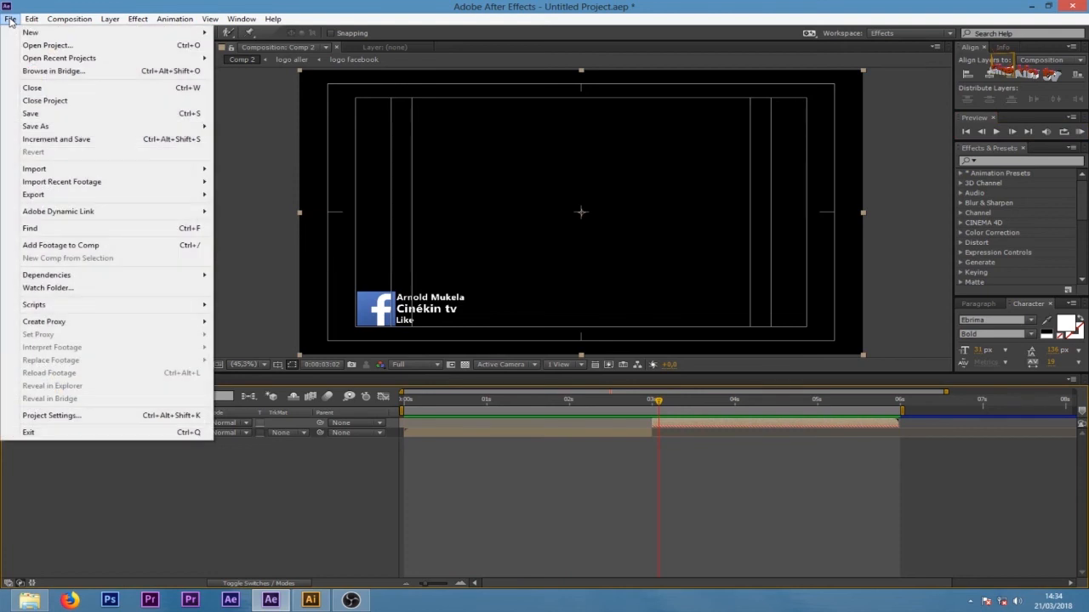
pyautogui.moveTo(58, 128)
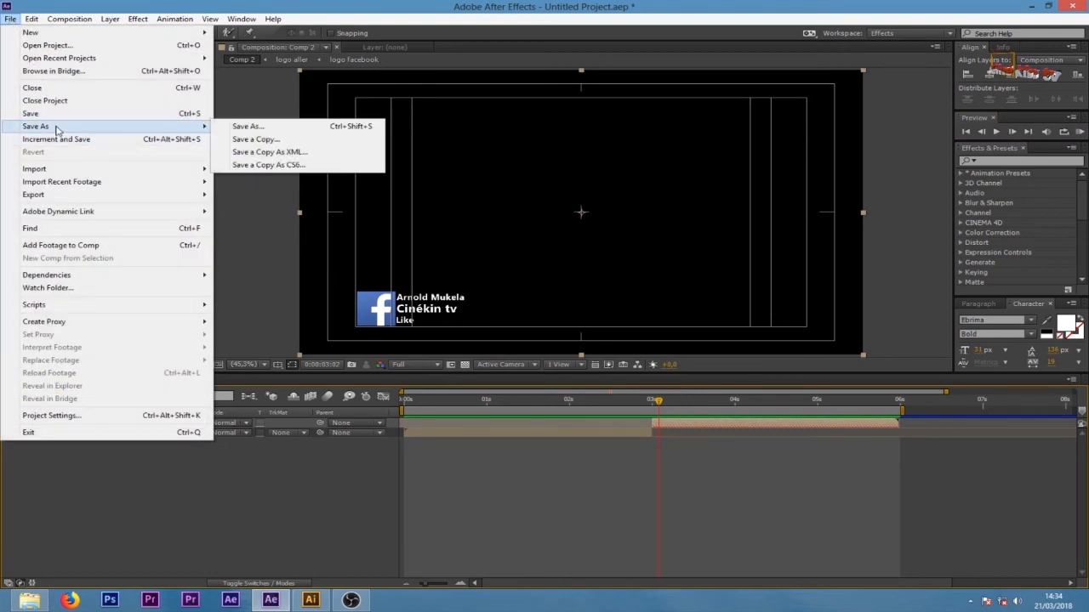
pyautogui.click(238, 126)
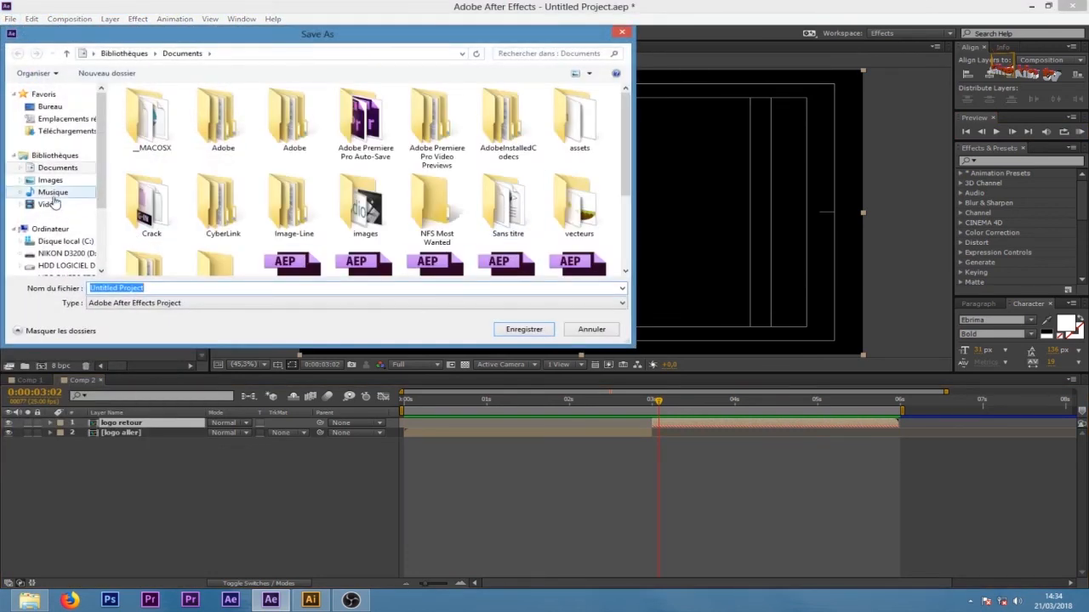
pyautogui.click(50, 180)
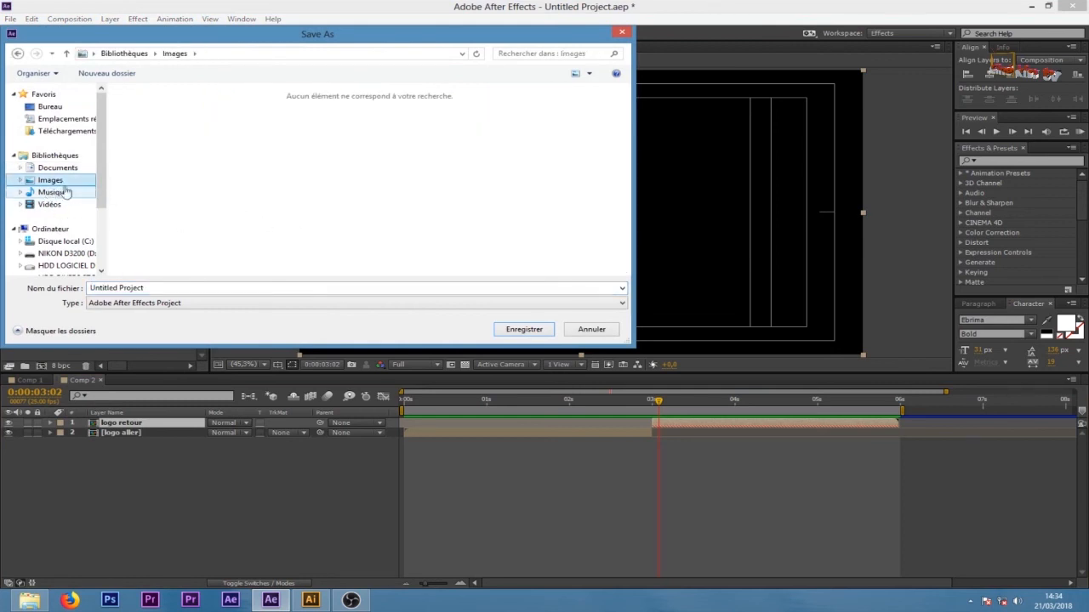
pyautogui.click(50, 106)
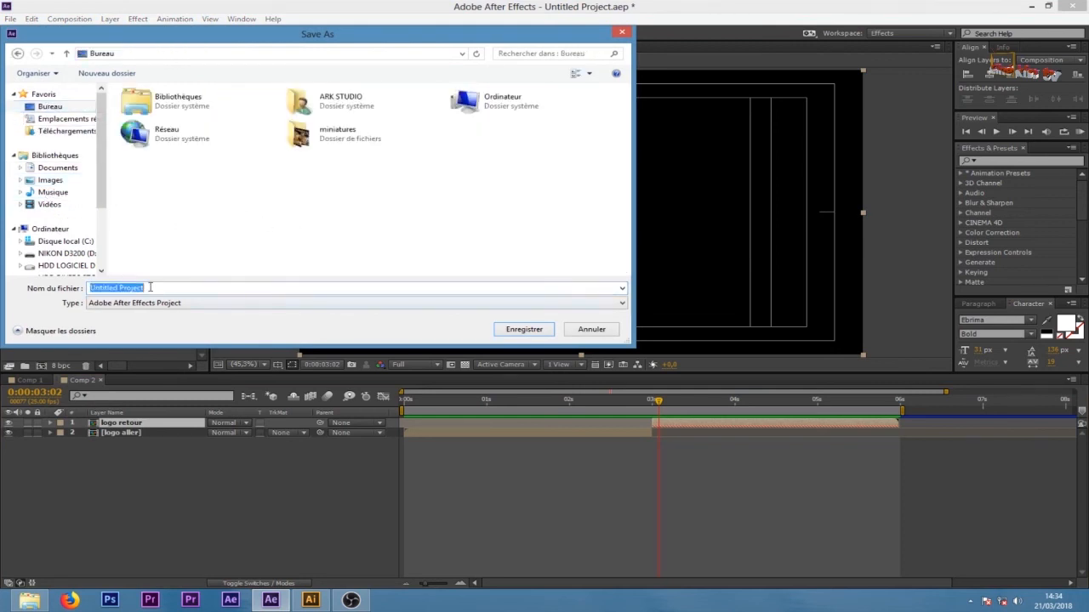
pyautogui.write('lo')
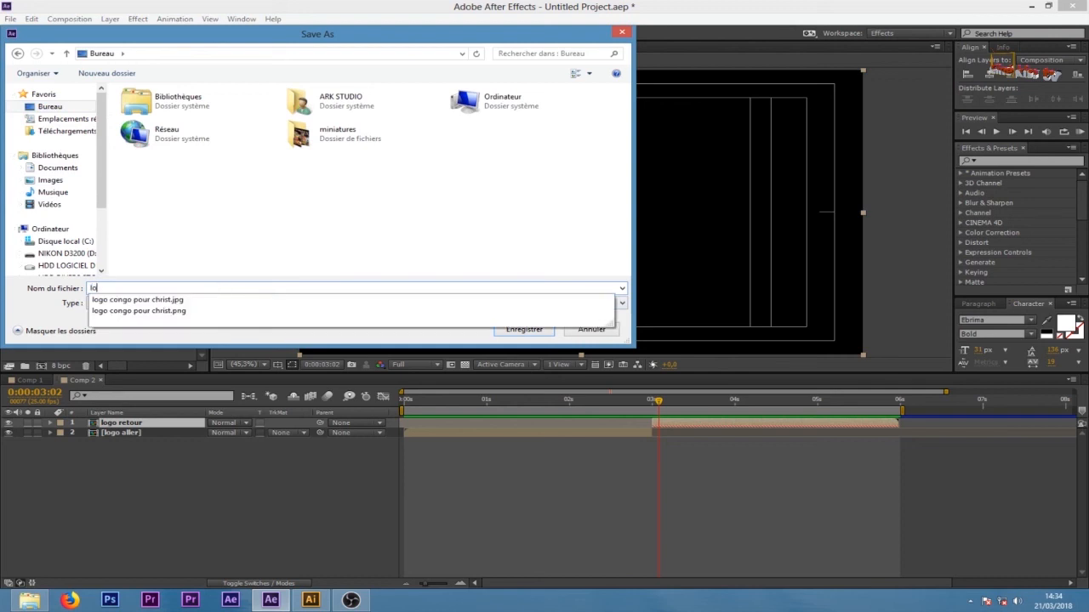
pyautogui.write('go facebook')
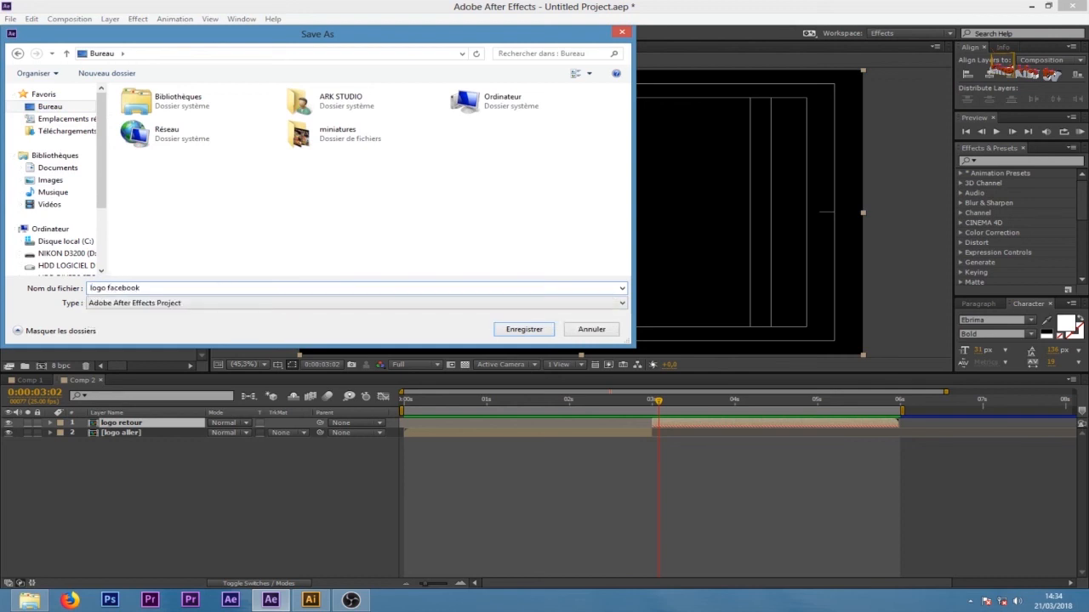
pyautogui.press('Return')
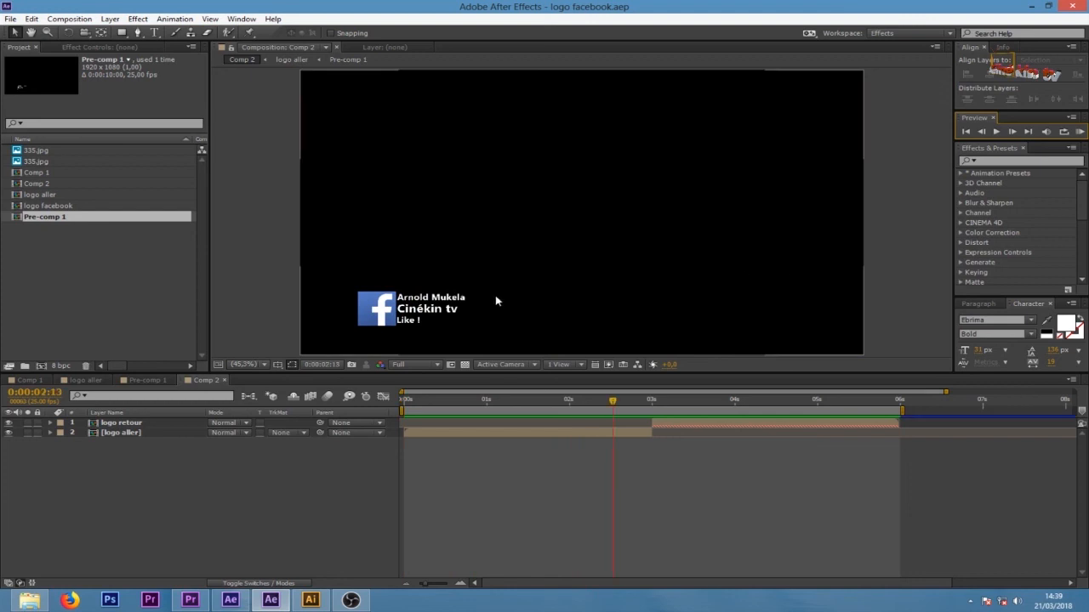
# Import Coastline - 3581.mp4 and add it to Comp 2 as a background fitted to the frame, beneath both logo layers.
pyautogui.doubleClick(170, 298)
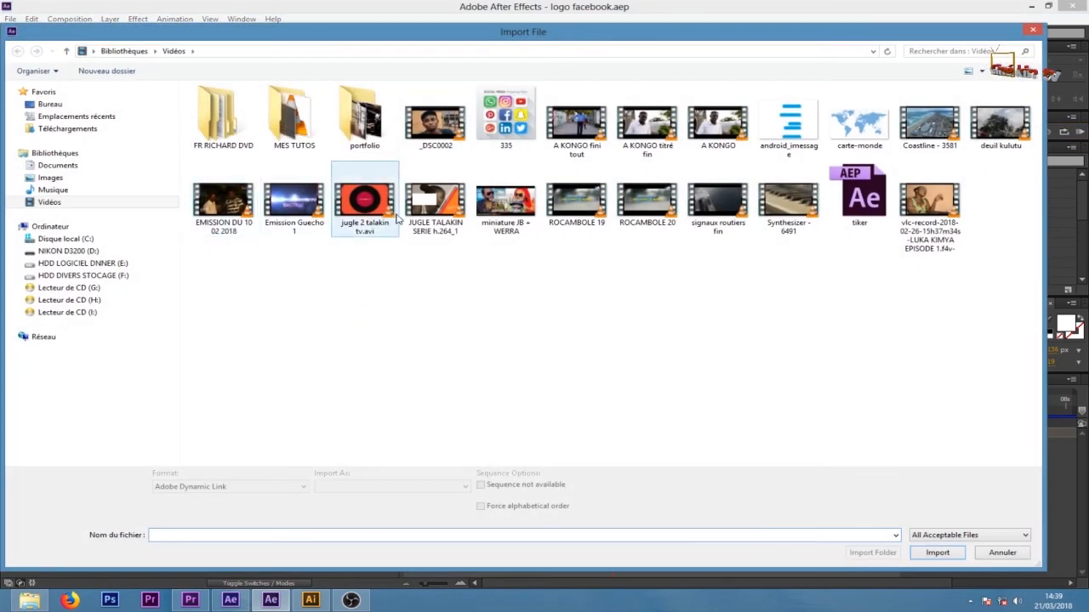
pyautogui.doubleClick(928, 123)
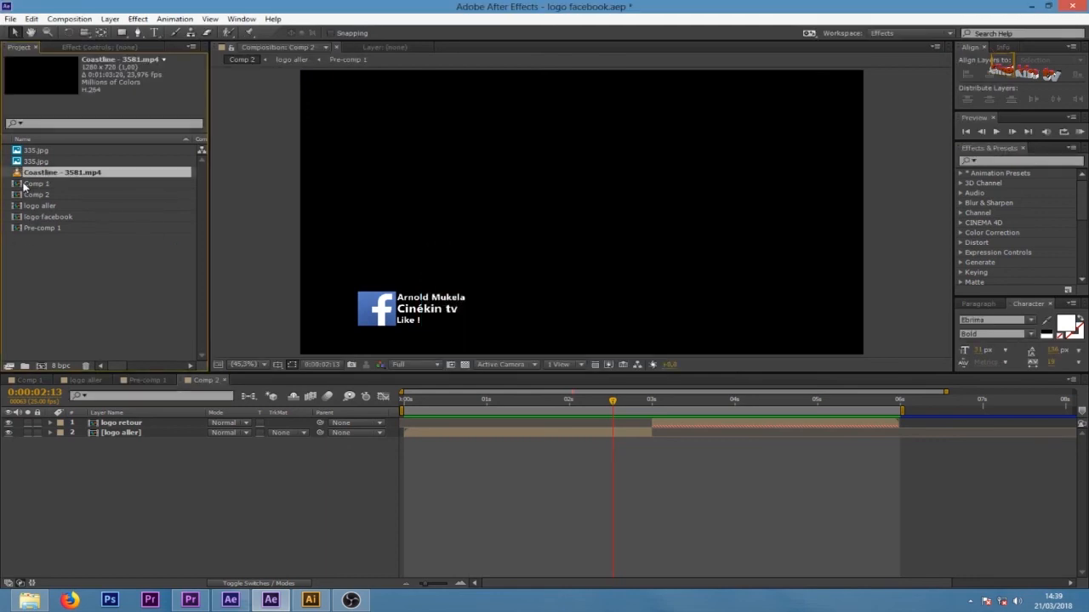
pyautogui.moveTo(97, 173); pyautogui.dragTo(621, 236)
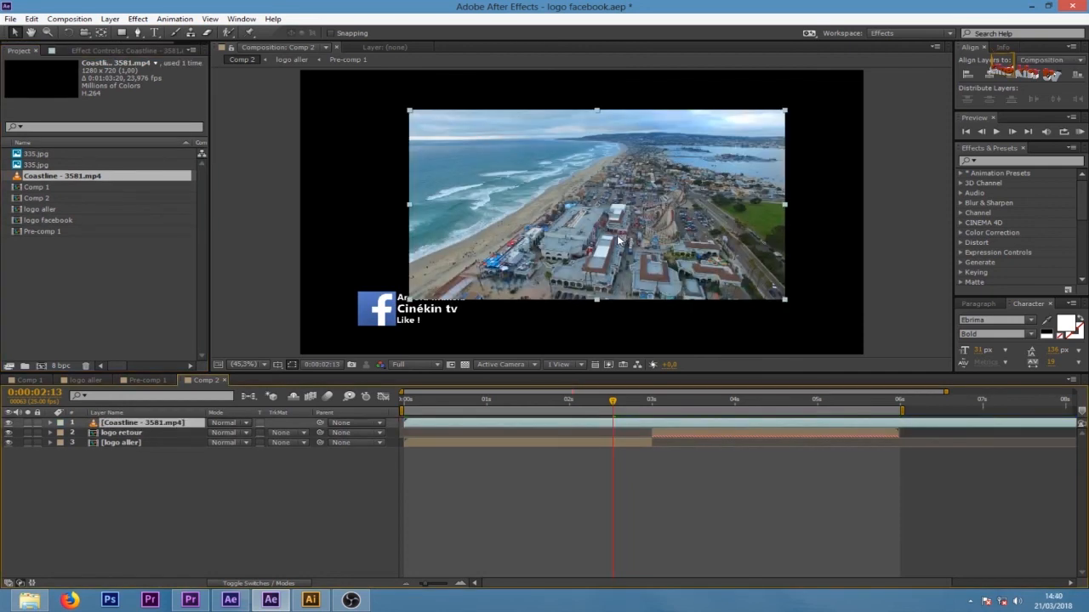
pyautogui.hotkey('ctrl', 'alt', 'f')
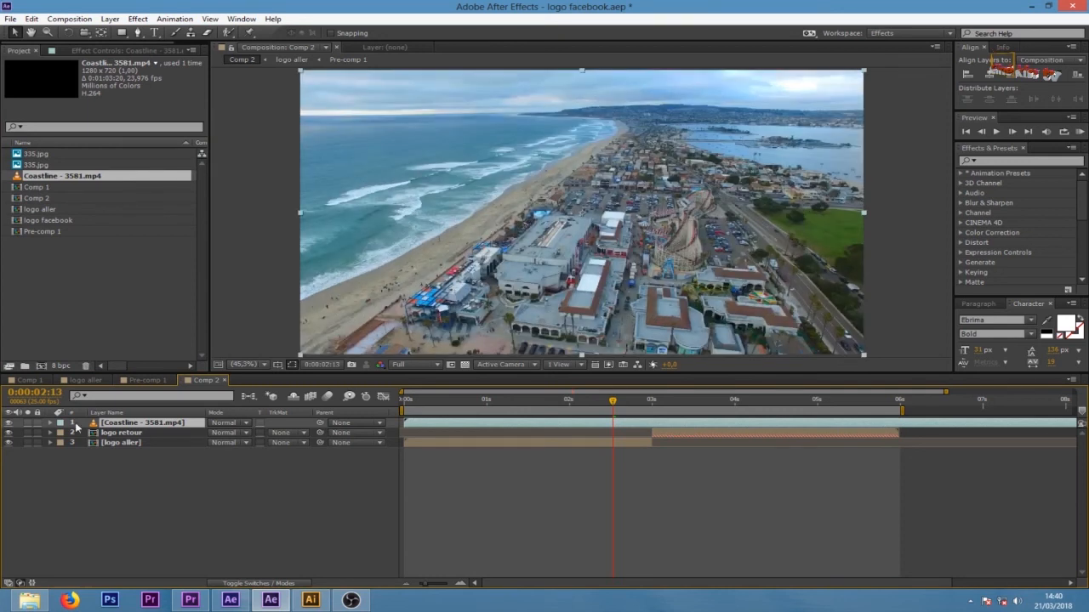
pyautogui.moveTo(113, 425); pyautogui.dragTo(121, 451)
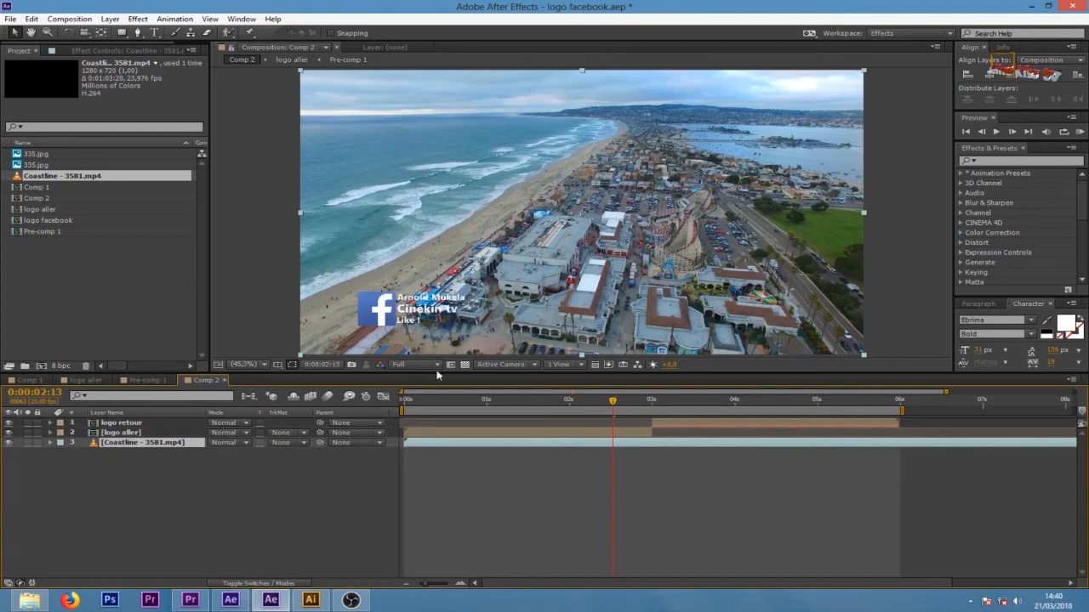
# Trim and shift the coastline clip so a different section of its footage fills Comp 2 from start to end.
pyautogui.moveTo(410, 444); pyautogui.dragTo(621, 456)
pyautogui.moveTo(477, 460); pyautogui.dragTo(427, 453)
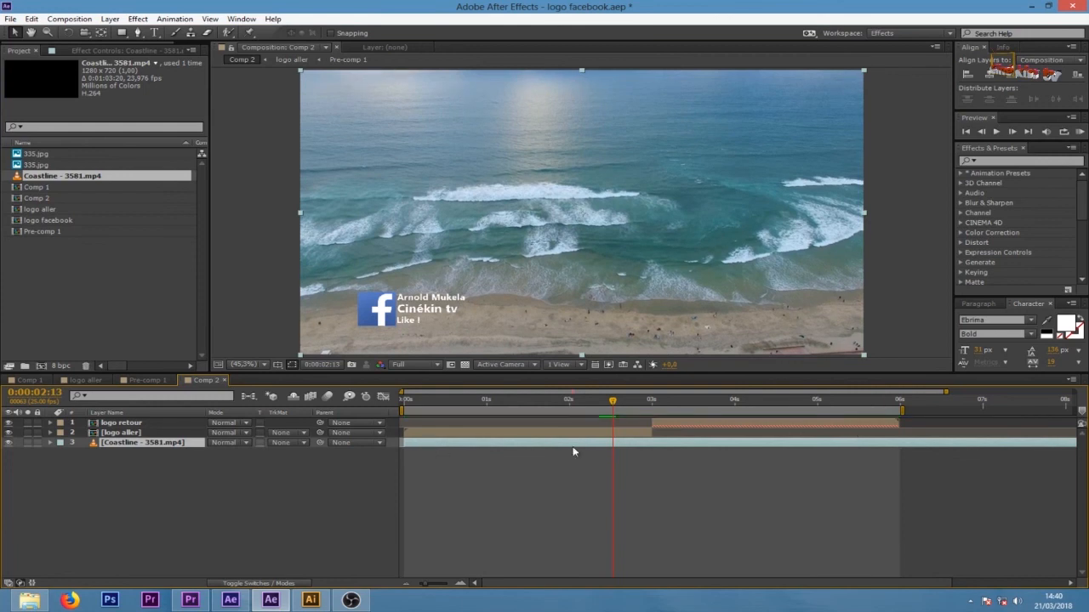
pyautogui.moveTo(406, 449); pyautogui.dragTo(441, 444)
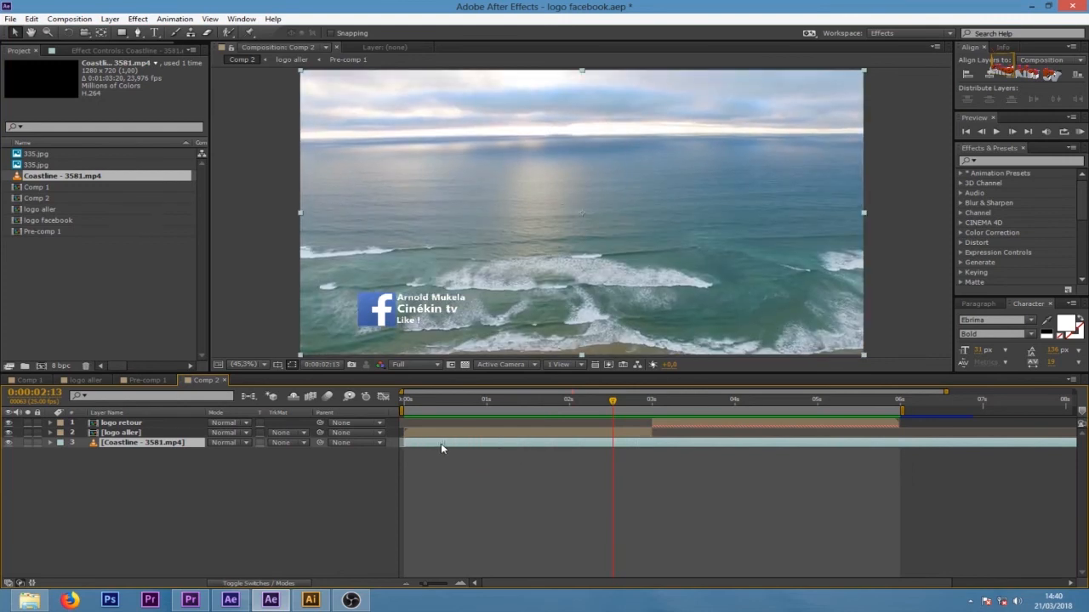
pyautogui.moveTo(948, 392); pyautogui.dragTo(1088, 368)
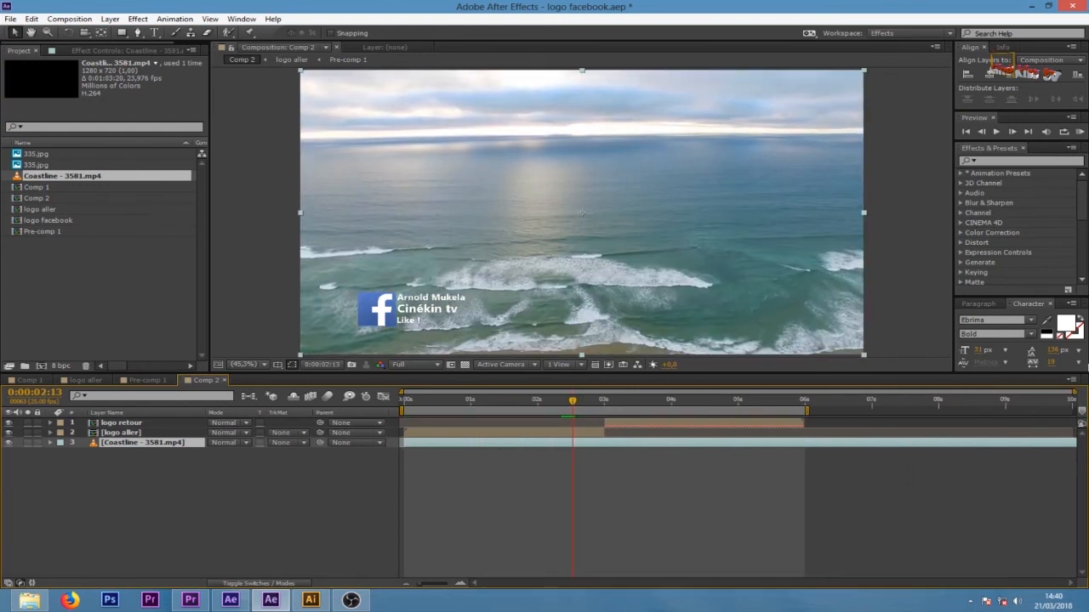
pyautogui.moveTo(405, 444)
pyautogui.mouseDown()
pyautogui.moveTo(1057, 444)
pyautogui.moveTo(422, 445)
pyautogui.mouseUp()
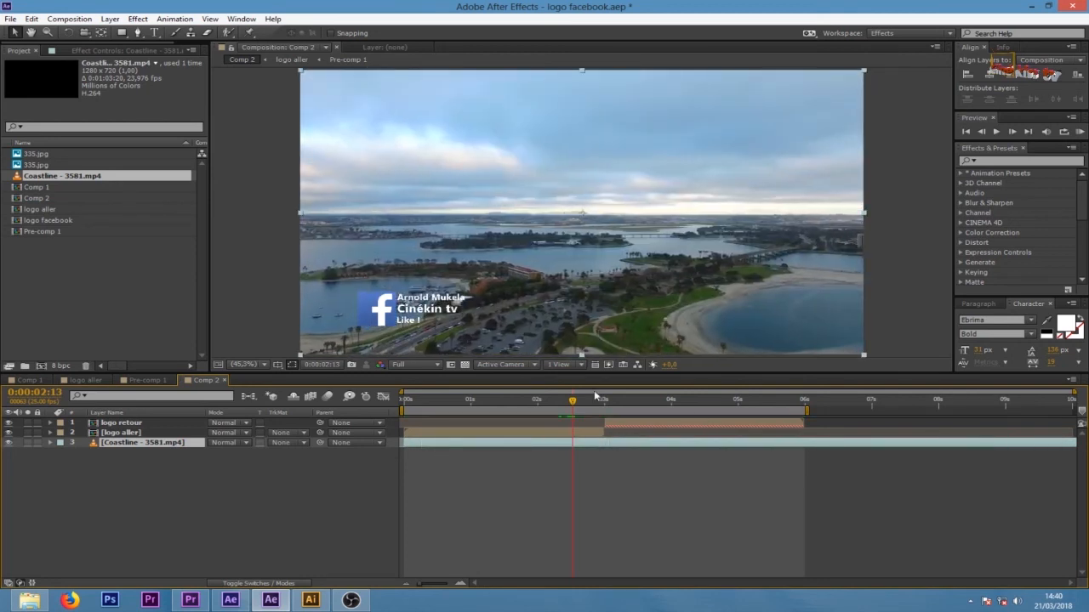
# Move the logo aller and logo retour layers together to the lower-right corner of the video frame and preview the composition.
pyautogui.click(563, 435)
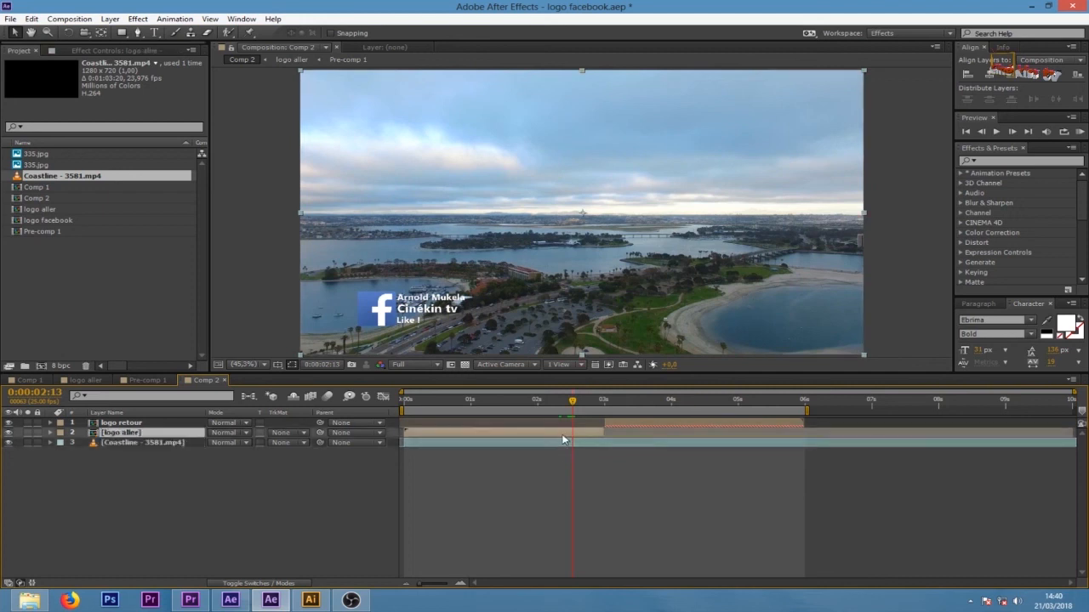
pyautogui.keyDown('shift'); pyautogui.click(627, 423); pyautogui.keyUp('shift')
pyautogui.moveTo(364, 315); pyautogui.dragTo(745, 319)
pyautogui.click(778, 489)
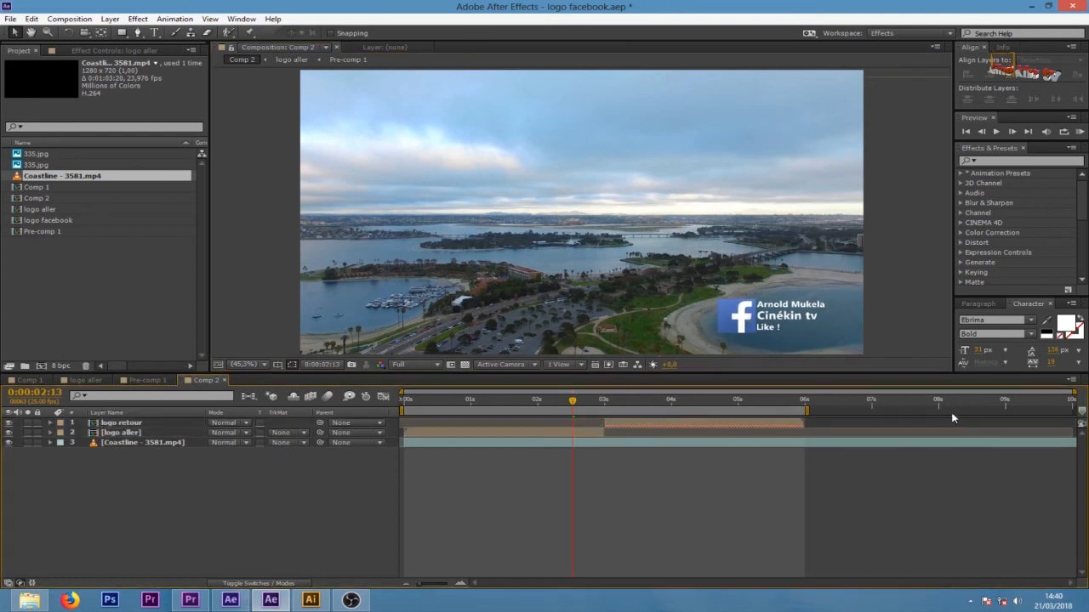
pyautogui.click(1080, 131)
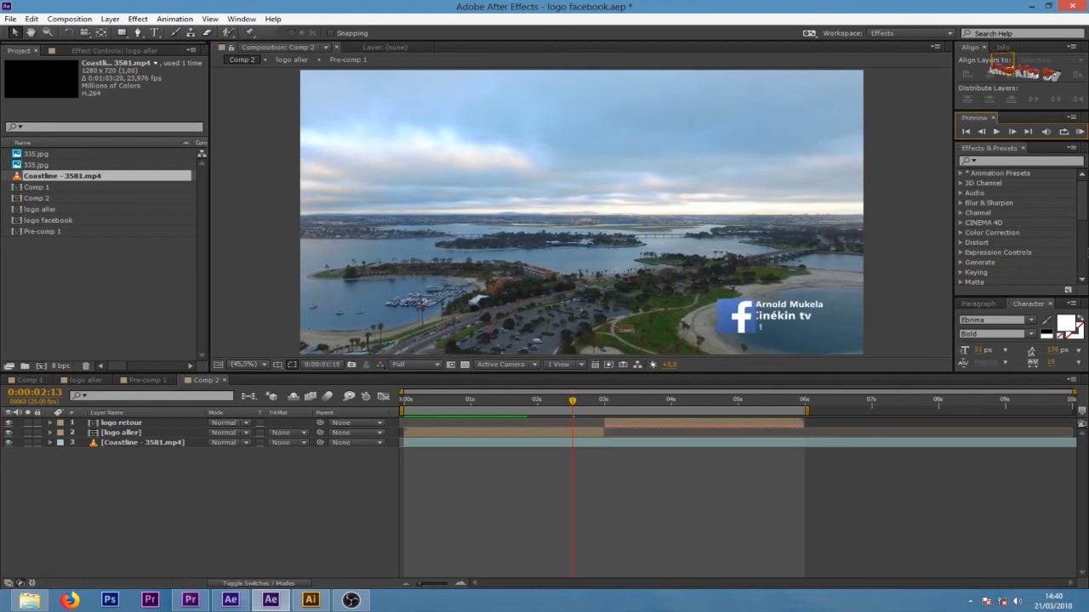